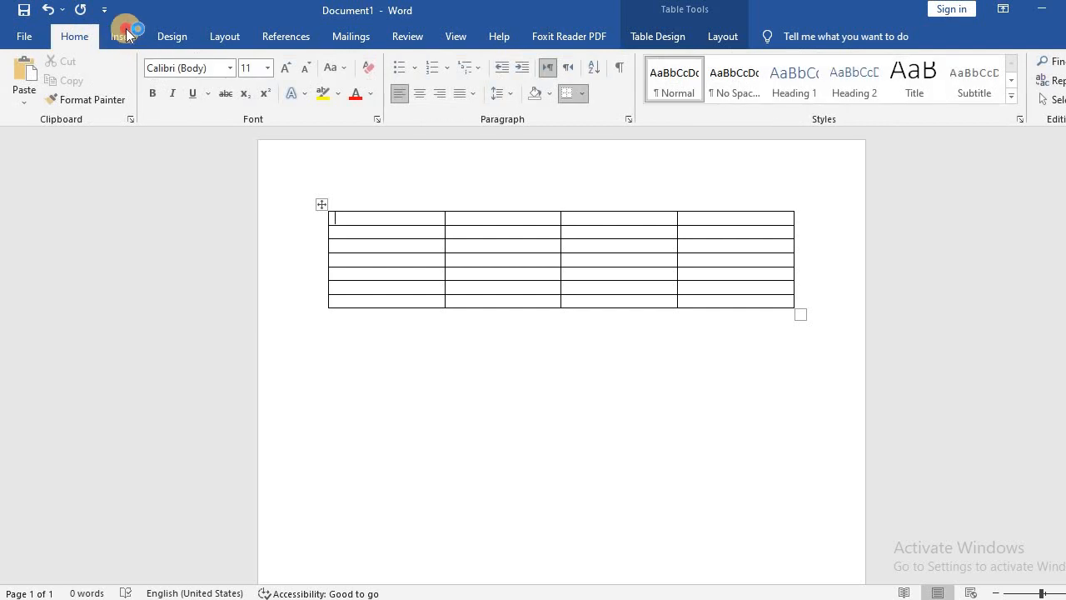
Step: Select the whole existing four-column table and delete it from the page
click(121, 37)
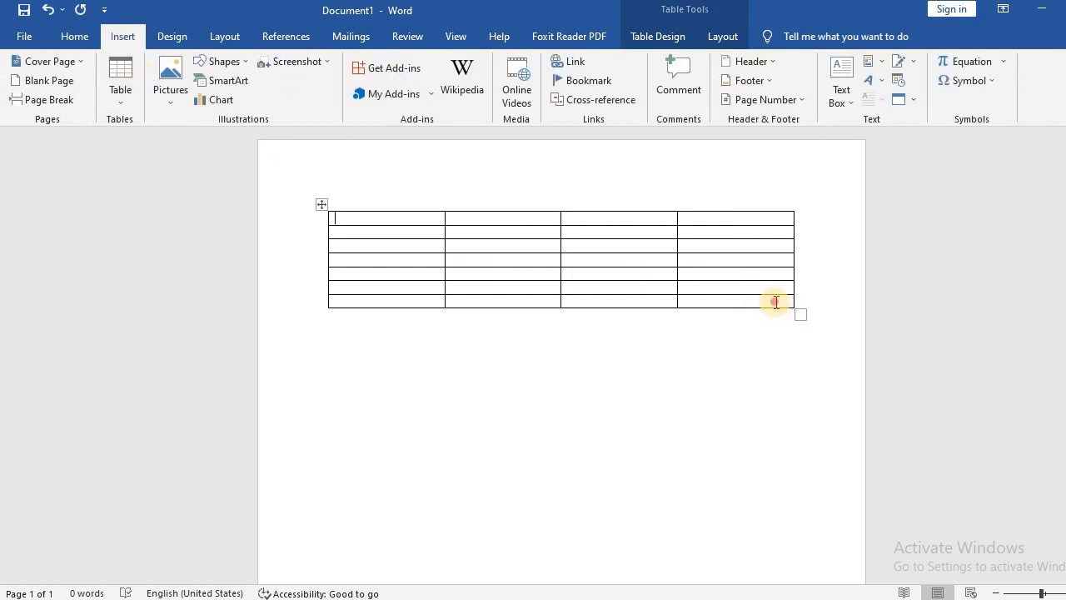
drag(738, 301, 414, 197)
click(412, 218)
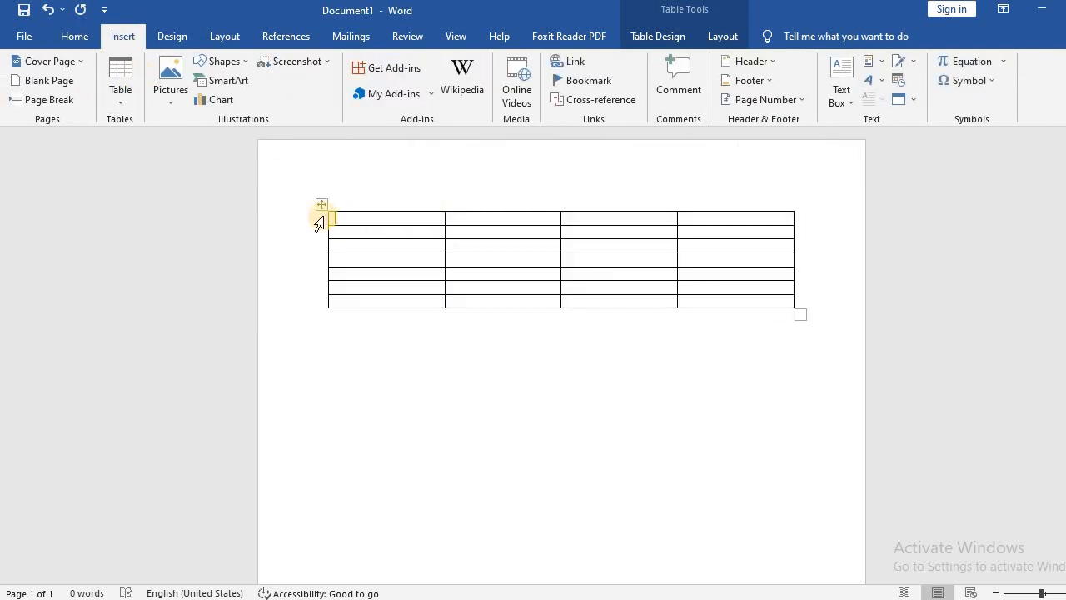
click(321, 204)
click(321, 204)
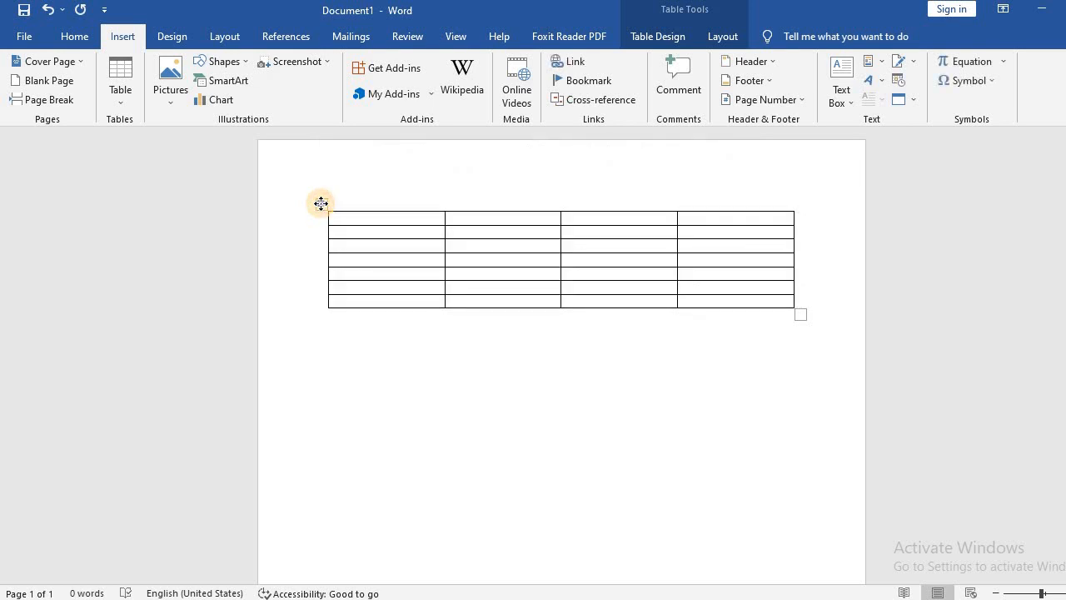
right_click(321, 205)
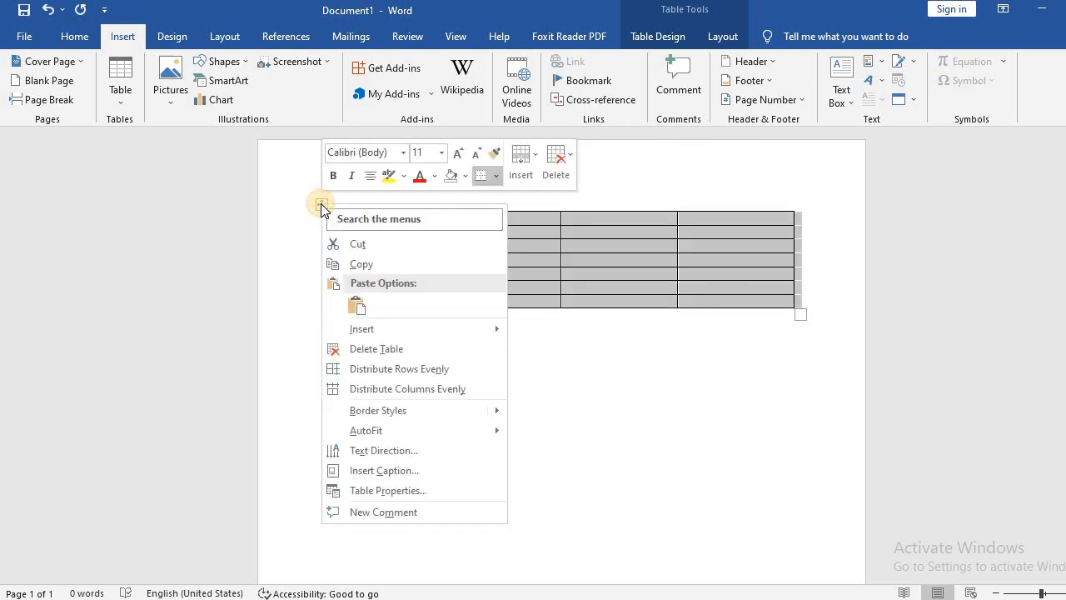
click(376, 354)
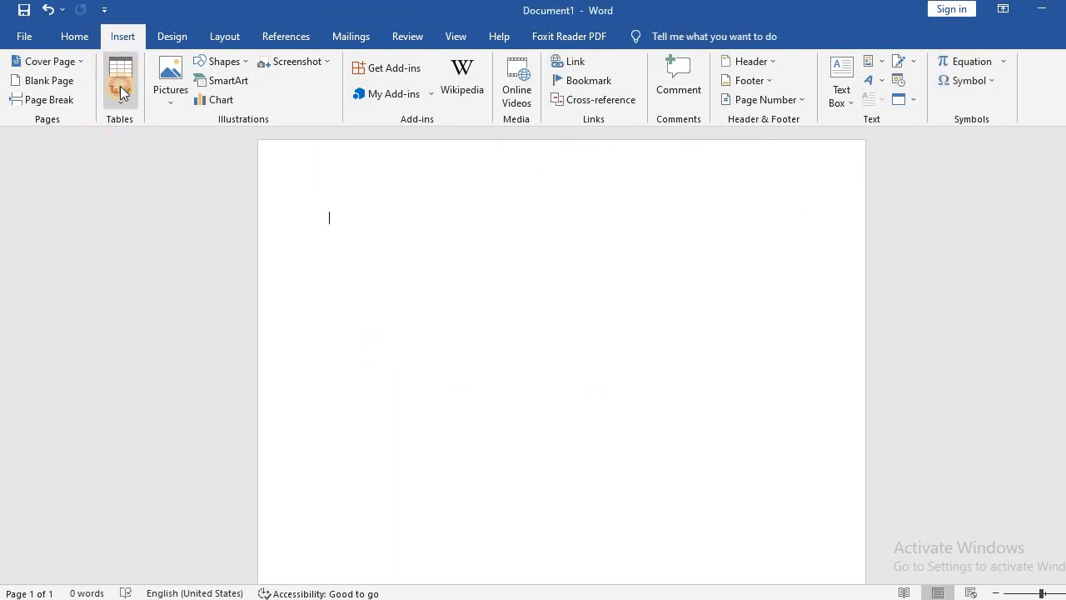
Step: Insert a table with 4 columns and 20 rows, keeping the automatic fixed column width
click(120, 92)
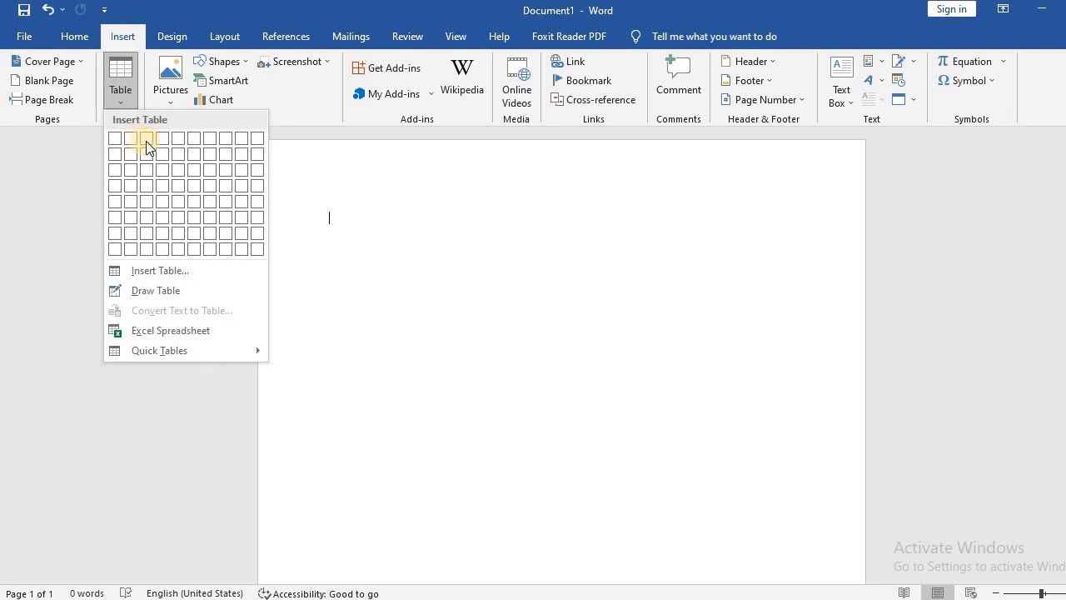
click(146, 269)
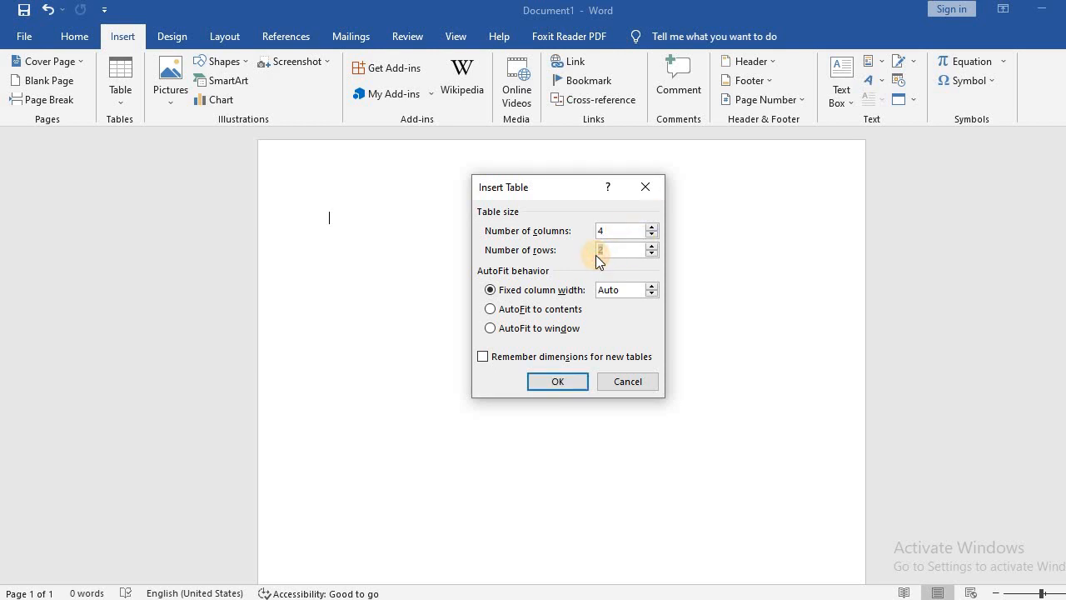
text(2)
click(562, 381)
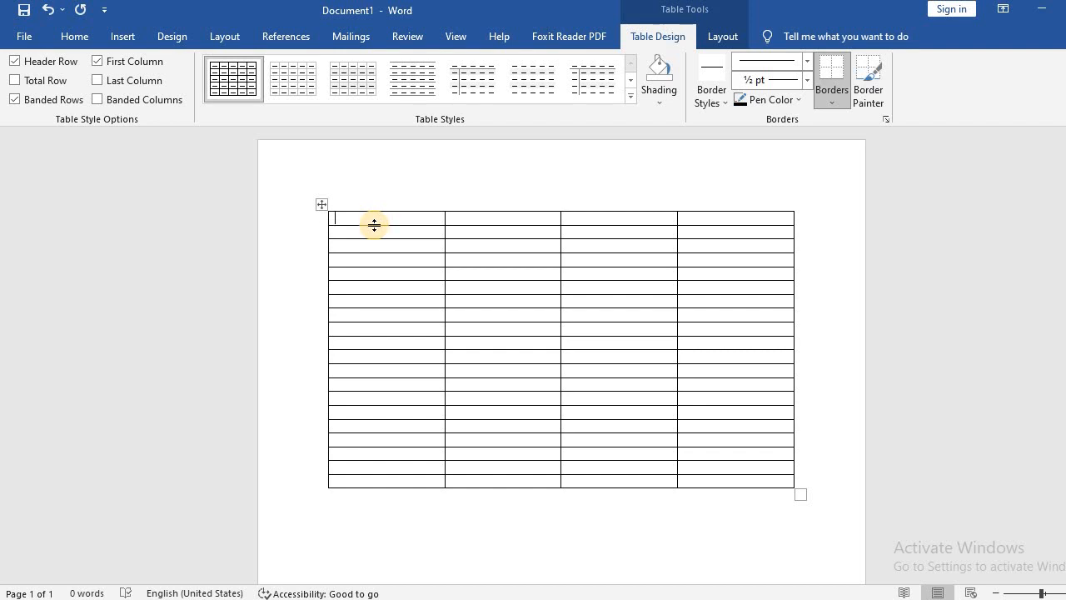
key(ctrl+1)
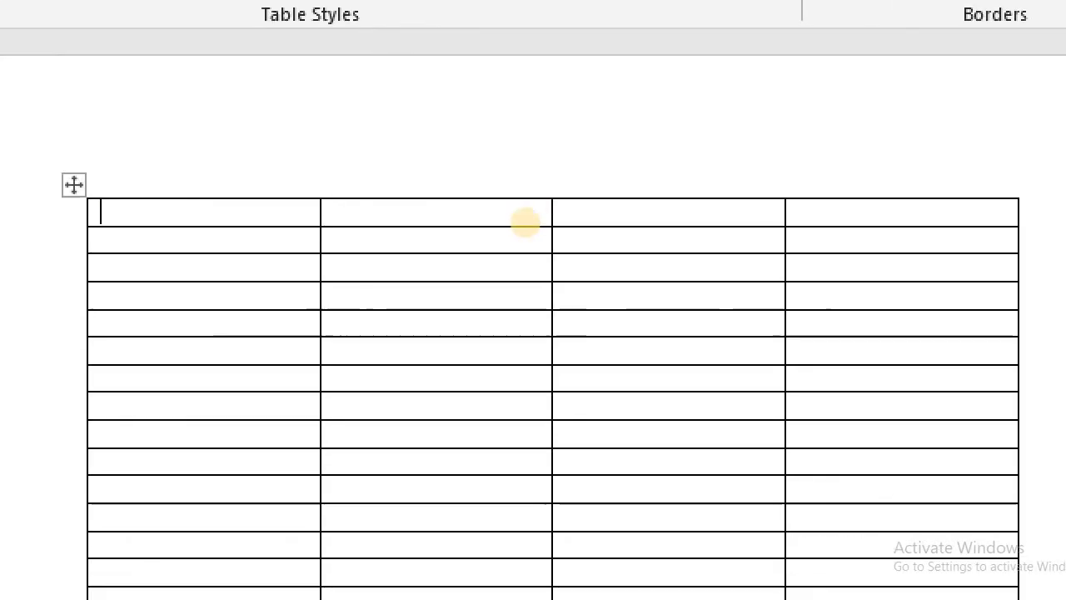
click(520, 221)
drag(161, 214, 230, 213)
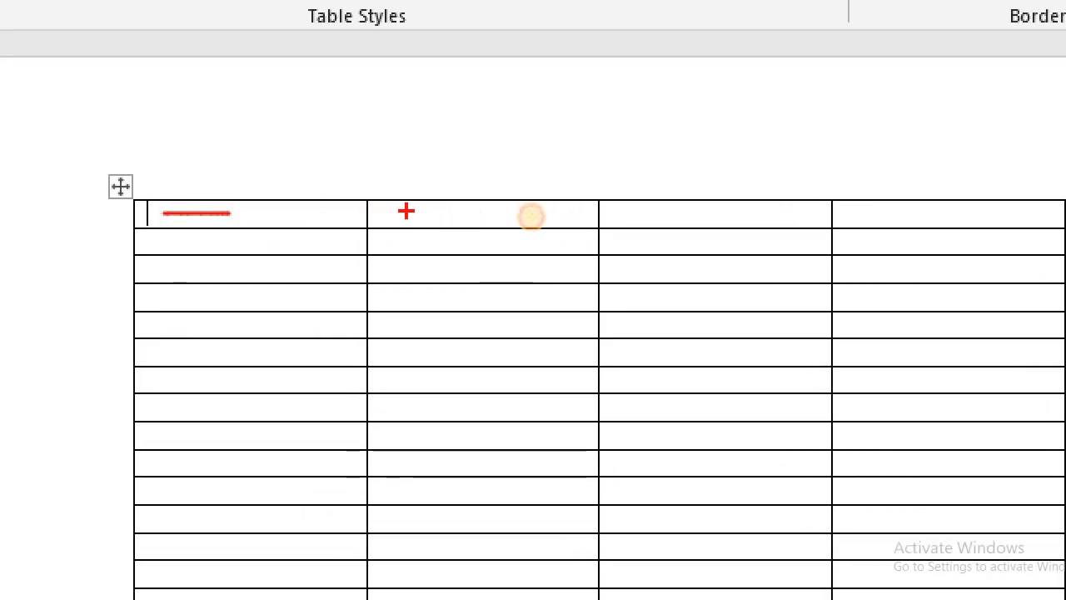
drag(405, 211, 542, 212)
drag(679, 213, 725, 211)
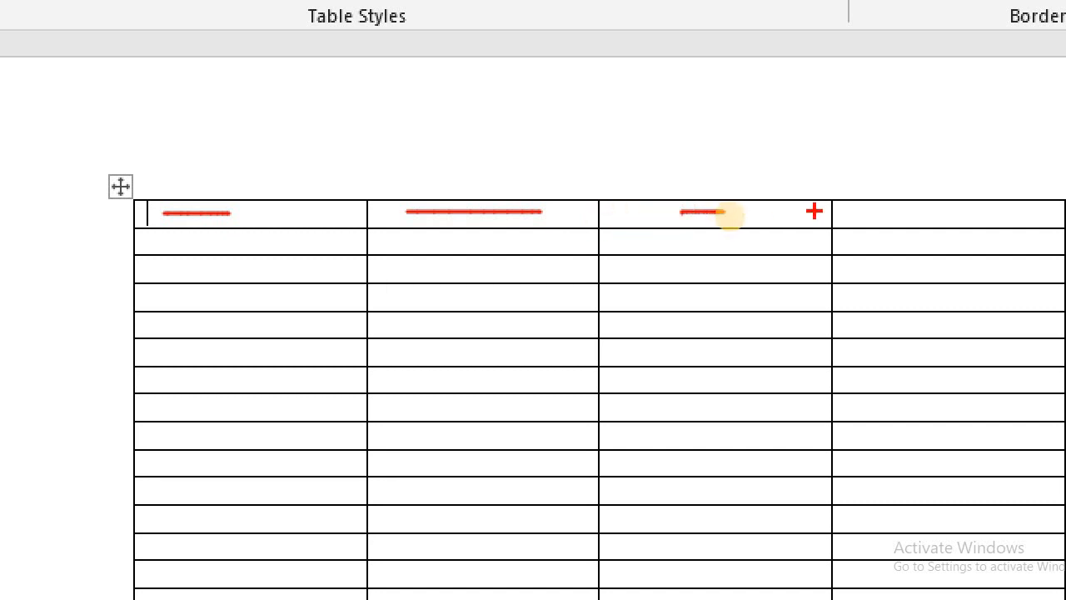
drag(259, 216, 288, 460)
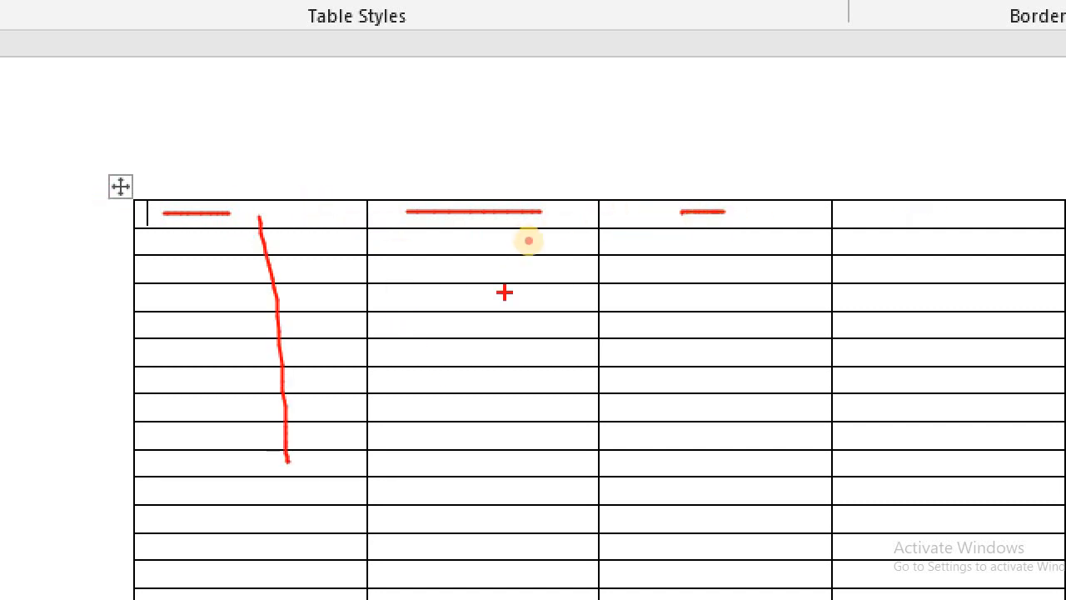
drag(527, 254, 577, 529)
drag(763, 287, 829, 451)
drag(1024, 111, 1065, 358)
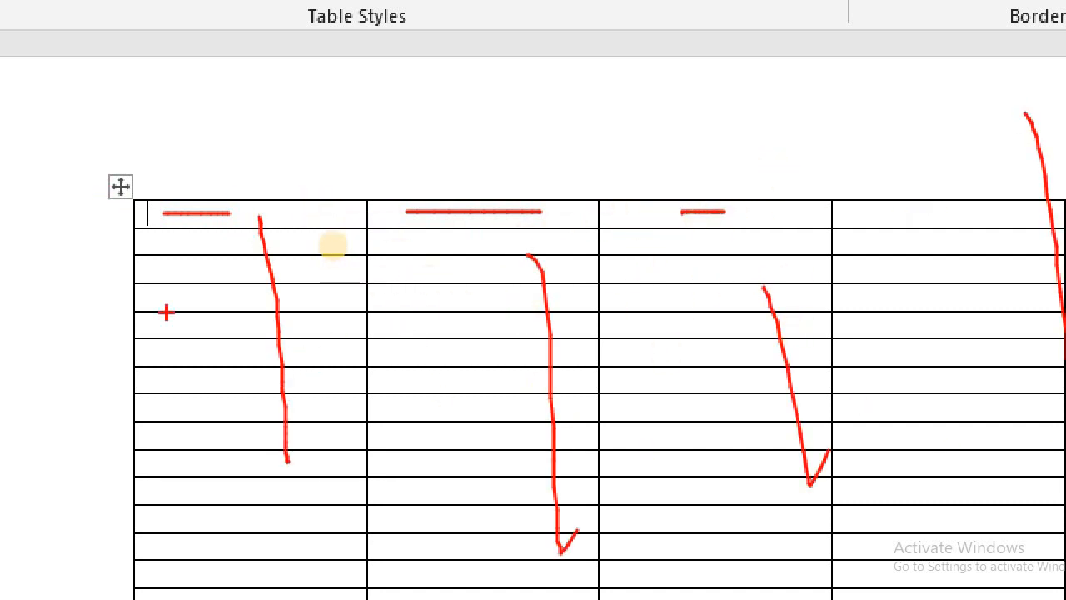
drag(142, 265, 698, 263)
drag(175, 295, 528, 294)
drag(244, 334, 543, 331)
drag(329, 362, 497, 358)
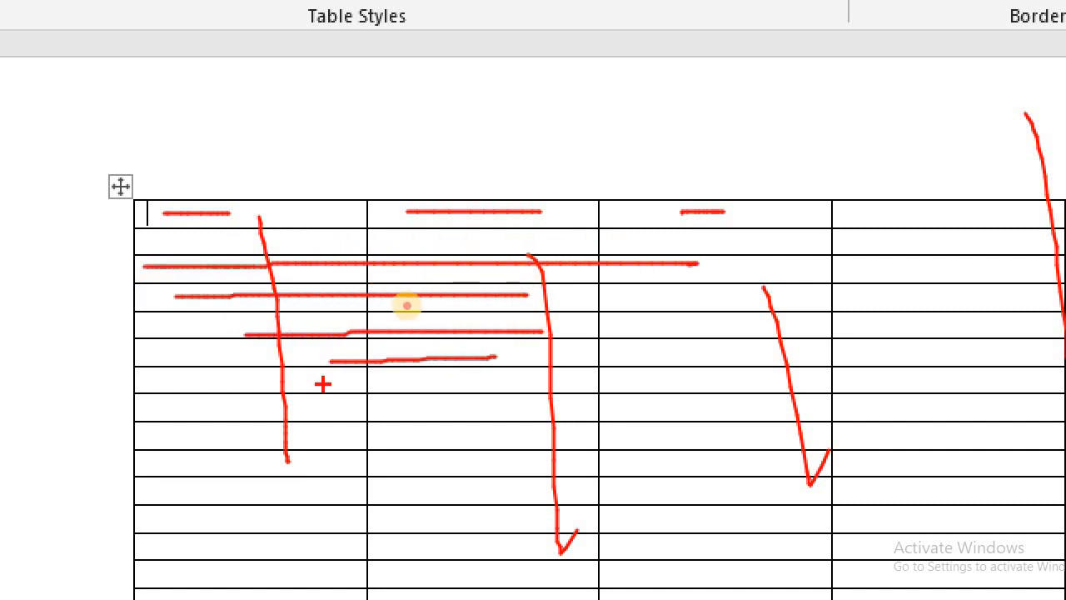
drag(284, 389, 441, 384)
drag(306, 410, 454, 409)
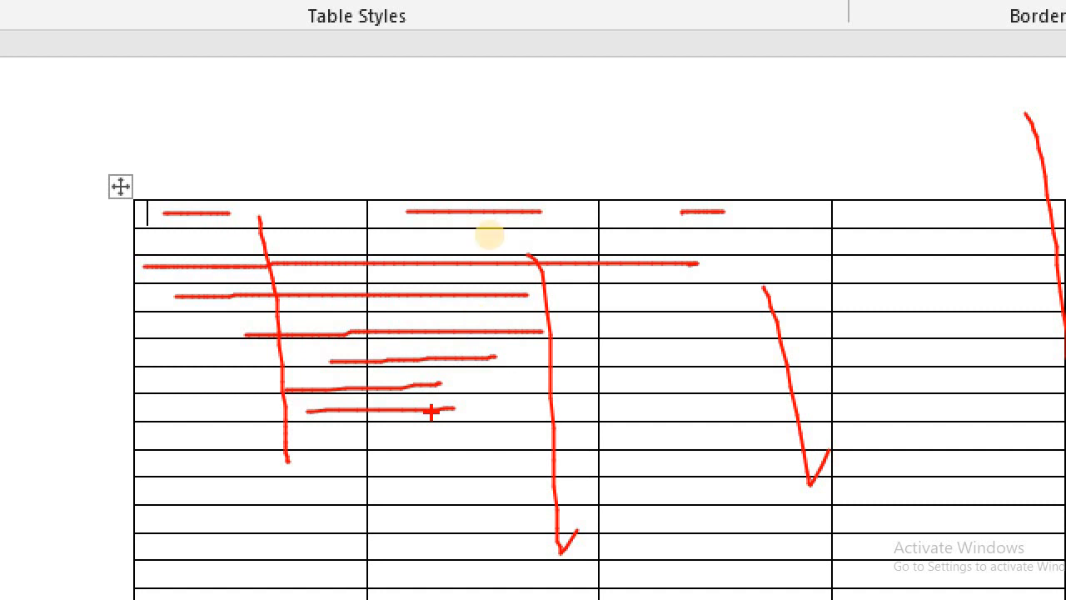
drag(464, 211, 467, 583)
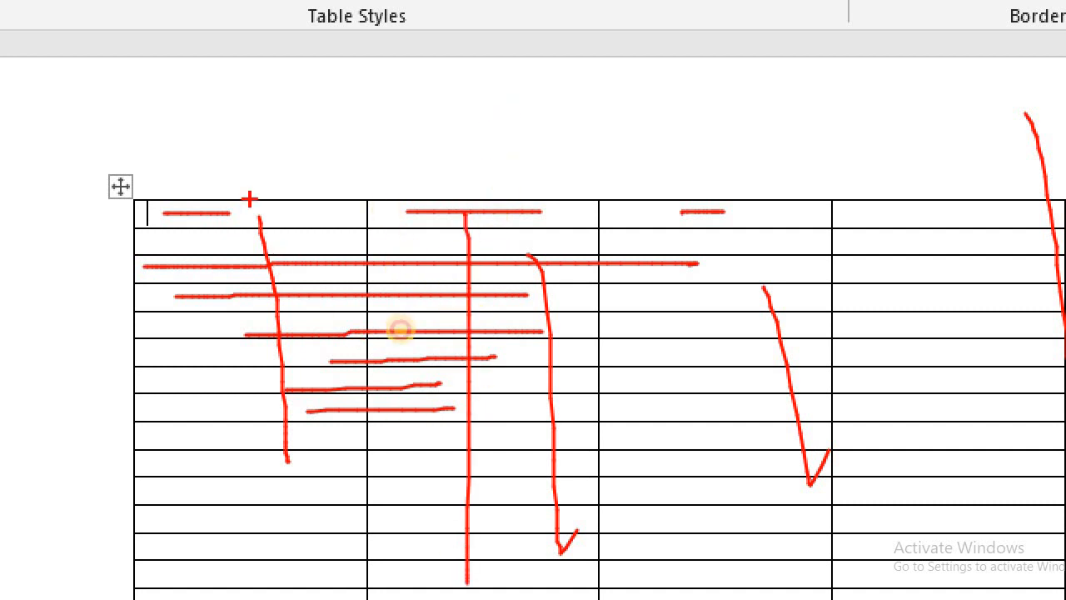
mouse_move(250, 200)
mouse_down()
mouse_move(279, 440)
mouse_move(518, 428)
mouse_up()
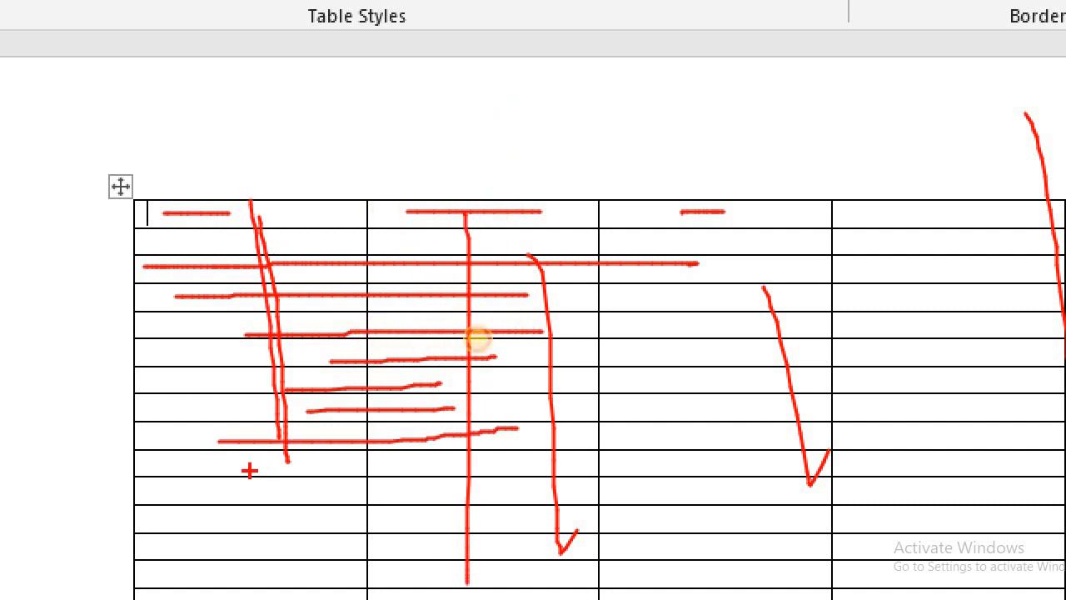
drag(250, 471, 435, 455)
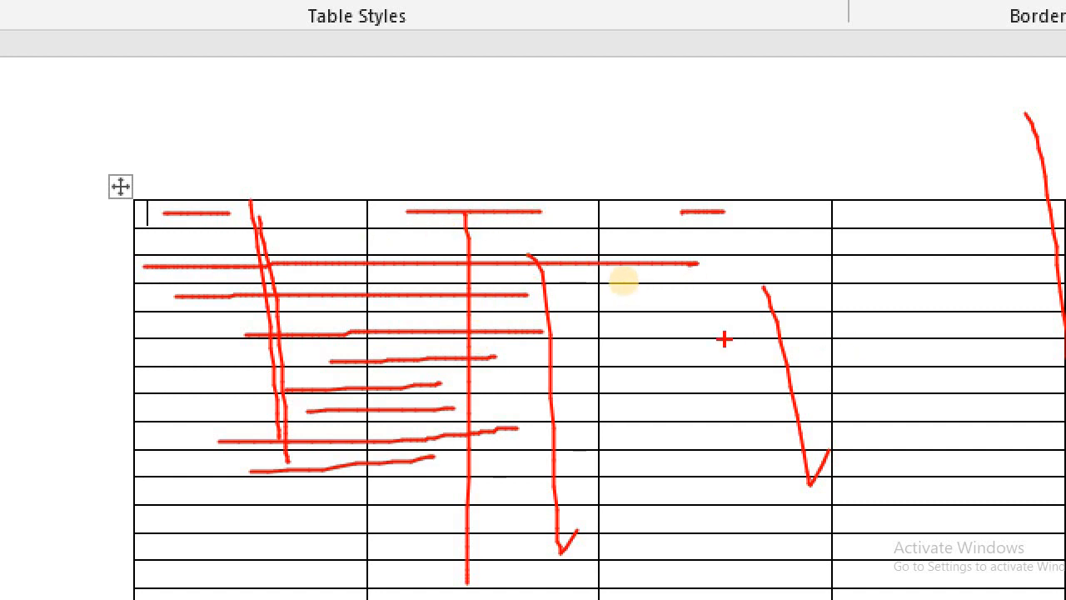
key(Escape)
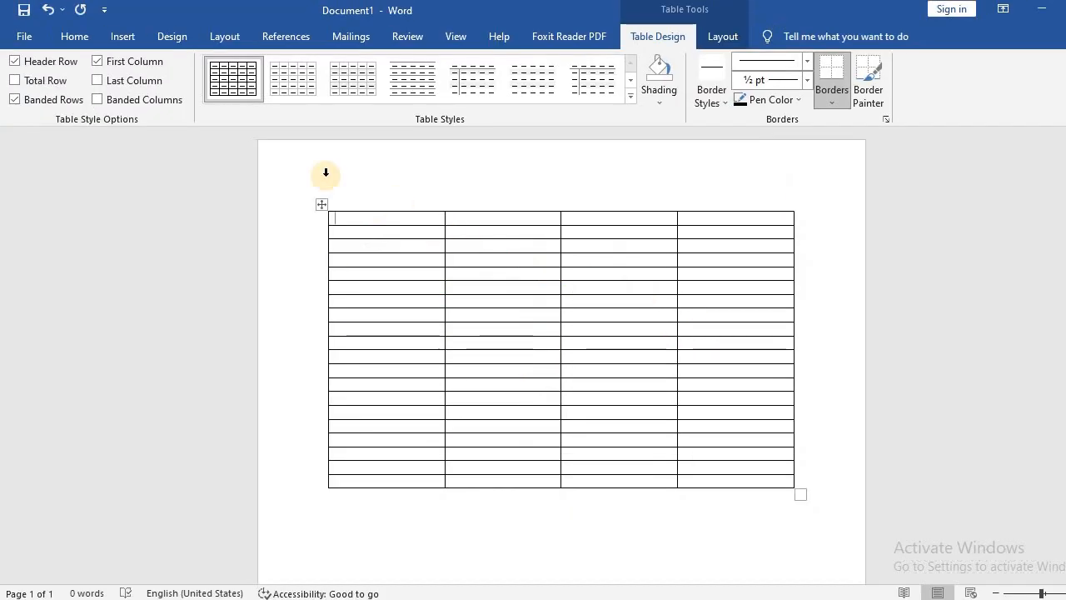
click(122, 36)
click(129, 86)
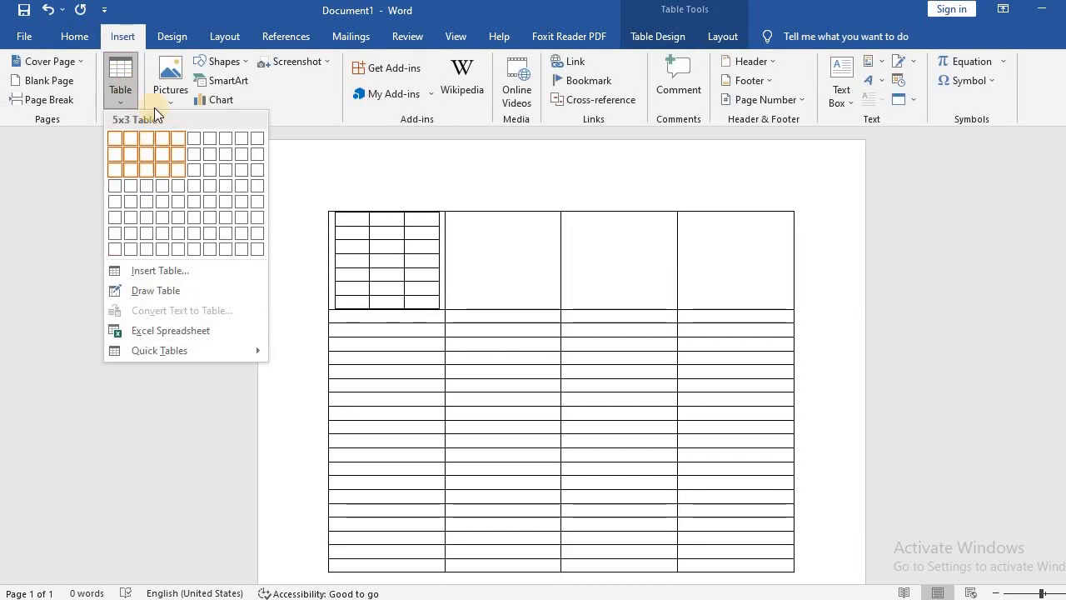
click(125, 271)
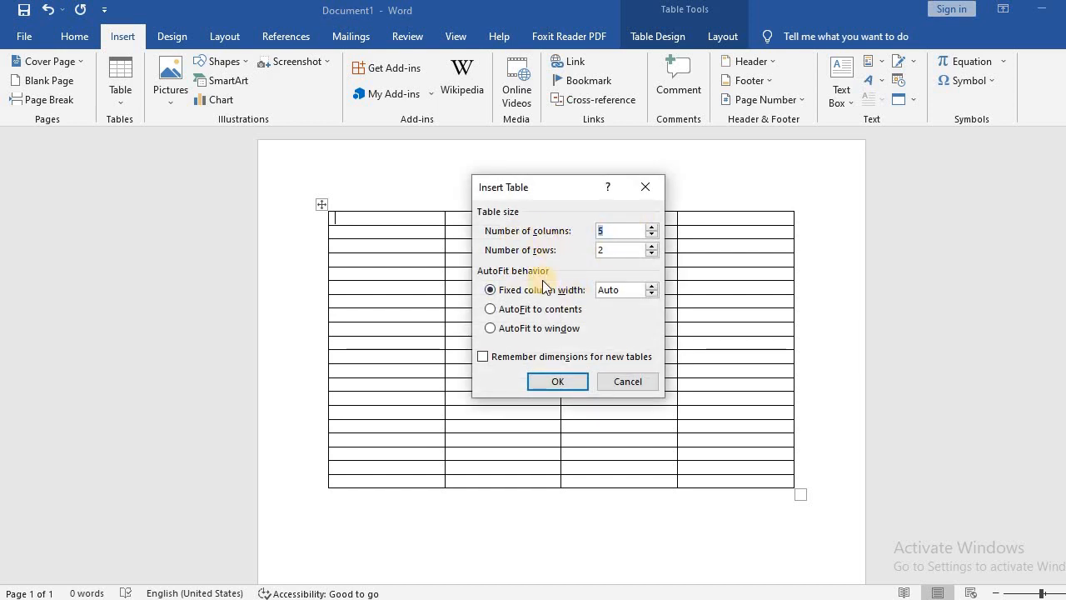
click(645, 186)
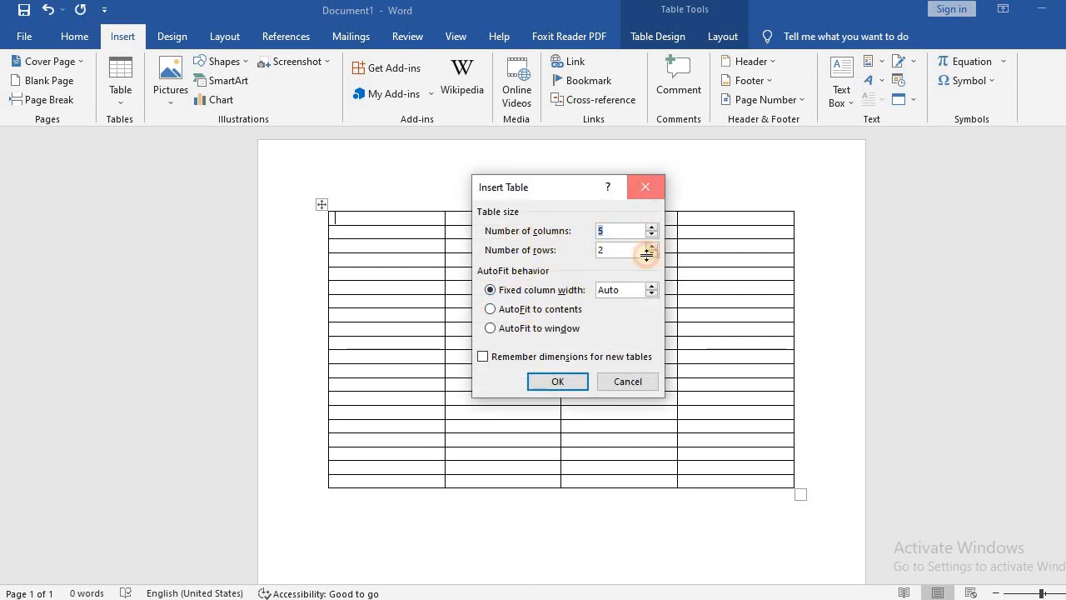
click(121, 98)
click(526, 273)
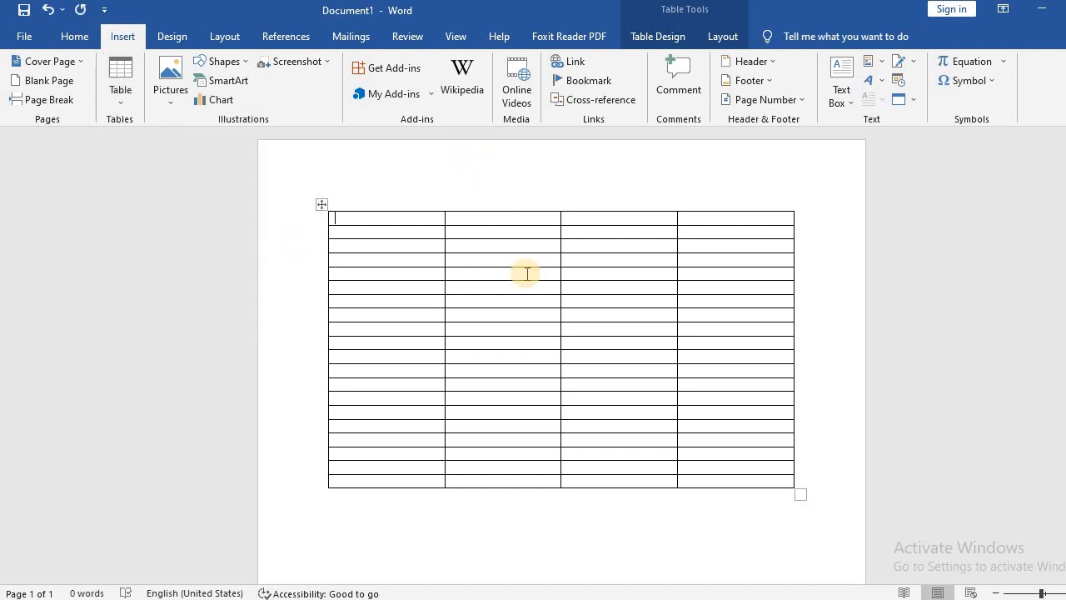
Step: Move the whole table slightly upward on the page, closer to the upper page edge
drag(320, 204, 324, 169)
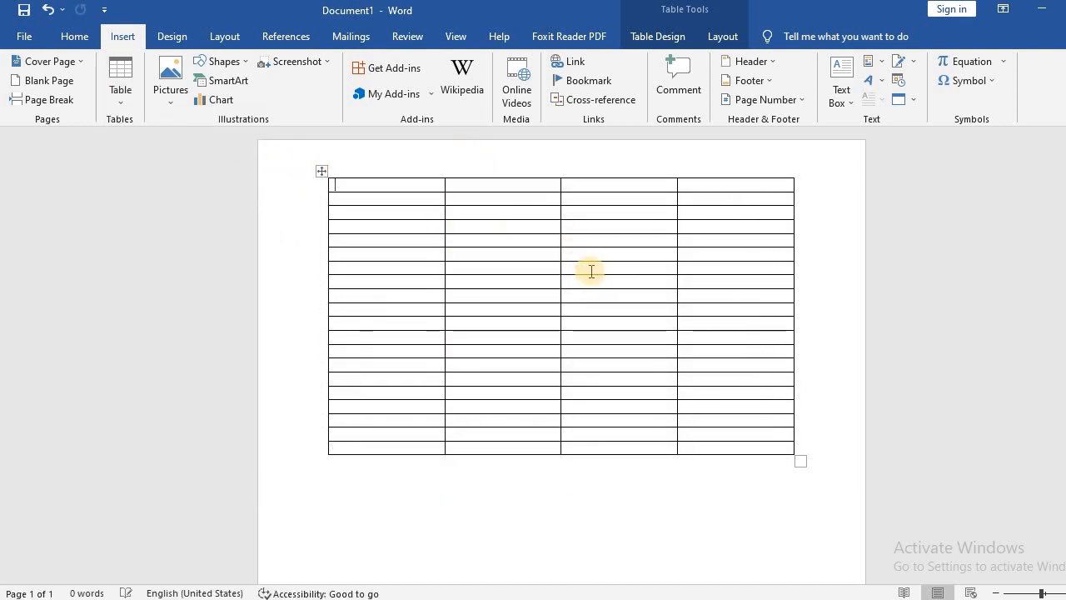
key(ctrl+1)
click(522, 281)
drag(447, 224, 502, 266)
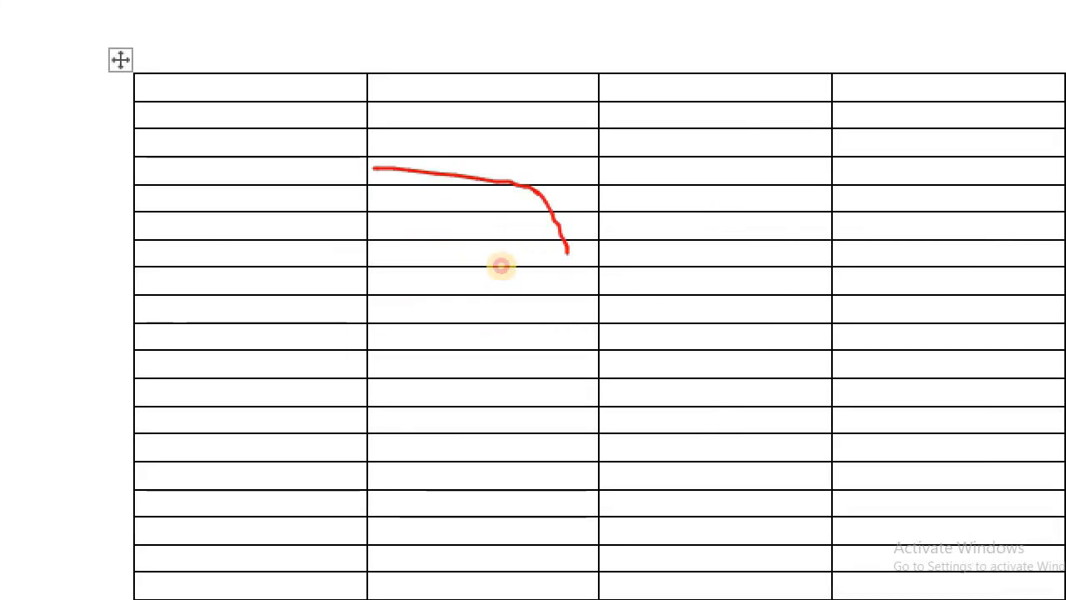
drag(568, 252, 450, 219)
key(Escape)
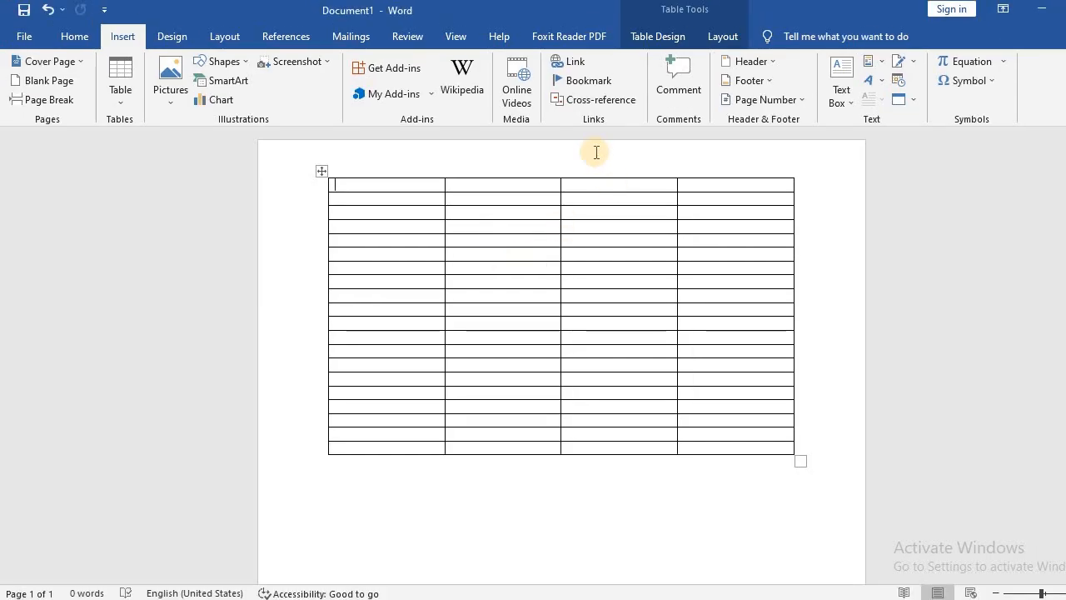
Step: Compare the availability of the Table Tools with the cursor below the table and inside its first cell
triple_click(261, 218)
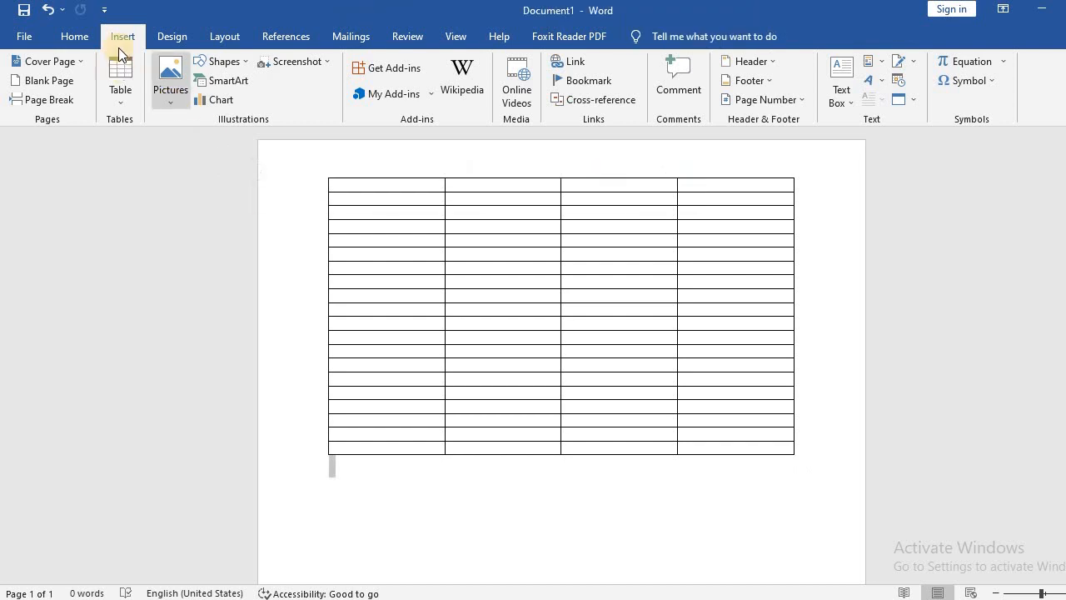
click(401, 186)
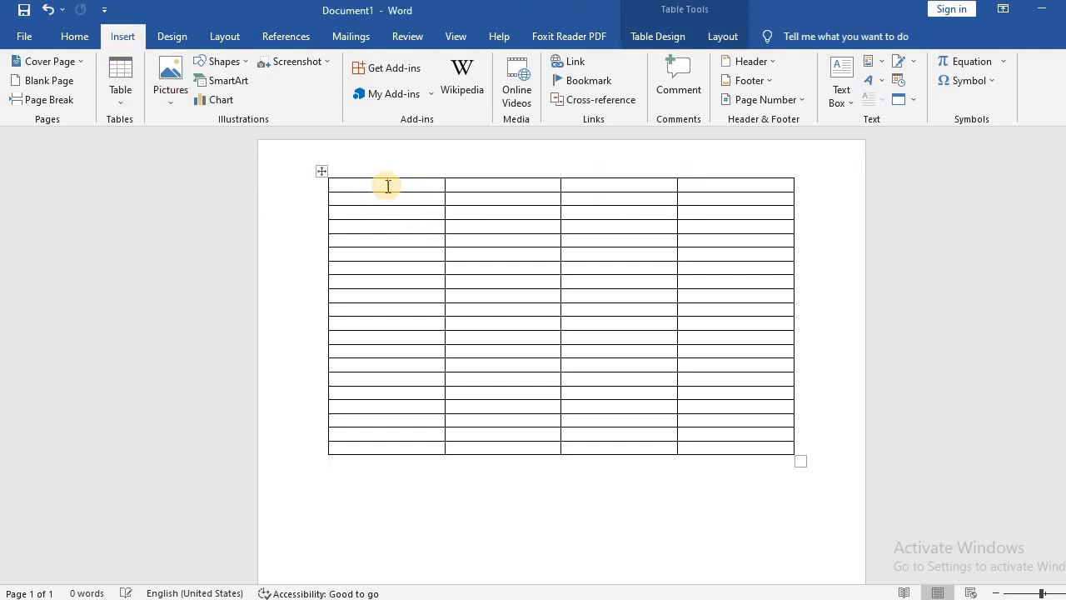
key(ctrl+1)
click(387, 184)
mouse_move(385, 163)
mouse_down()
mouse_move(392, 207)
mouse_move(379, 174)
mouse_move(393, 178)
mouse_up()
key(Escape)
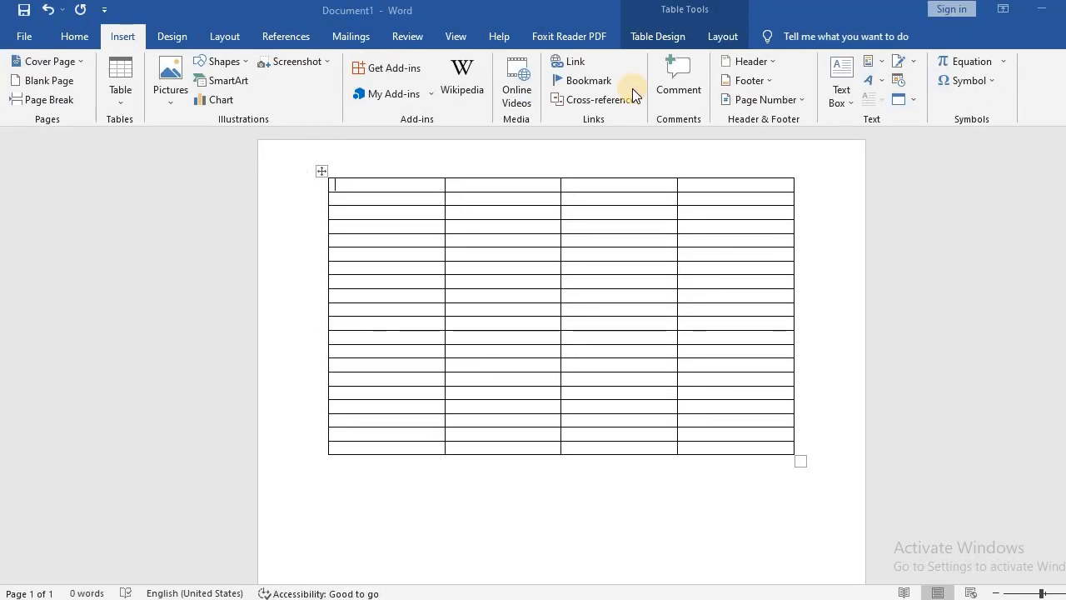
key(ctrl+1)
click(656, 15)
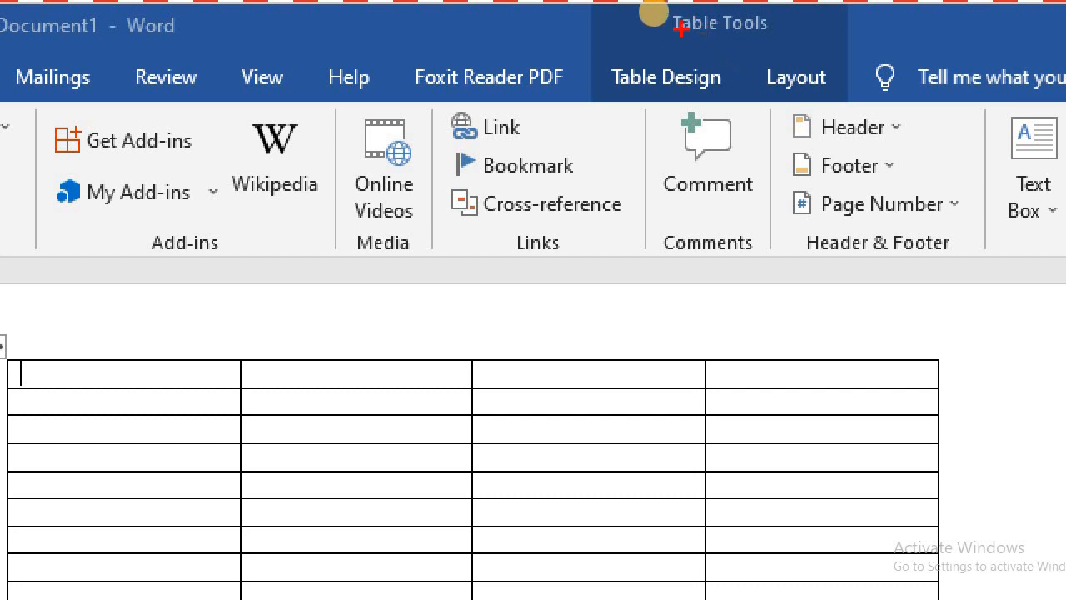
mouse_move(618, 45)
mouse_down()
mouse_move(705, 41)
mouse_move(658, 105)
mouse_move(618, 107)
mouse_up()
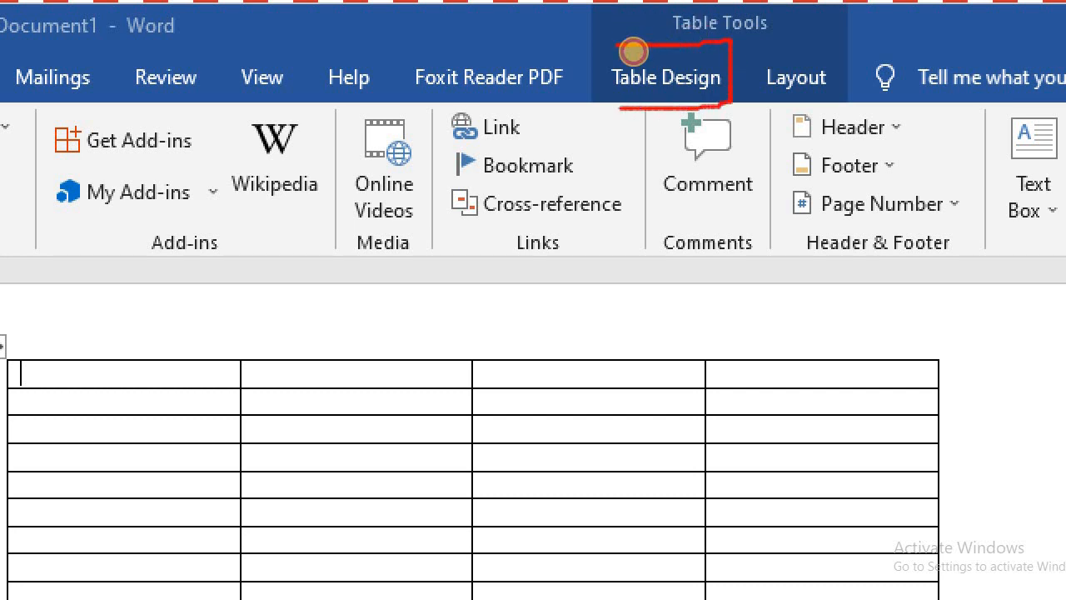
mouse_move(747, 59)
mouse_down()
mouse_move(843, 81)
mouse_move(747, 109)
mouse_up()
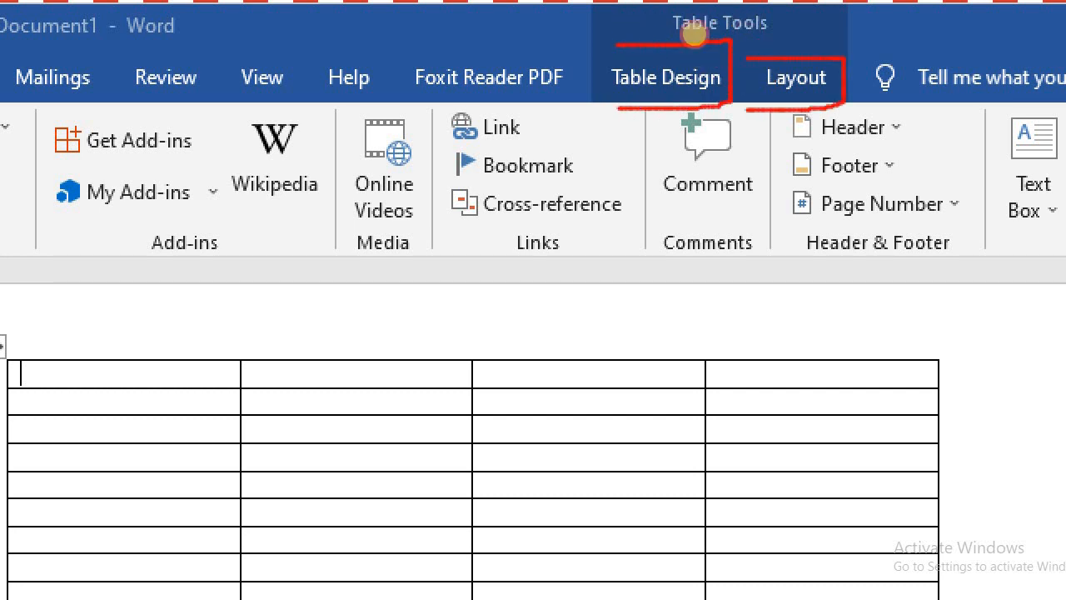
key(Escape)
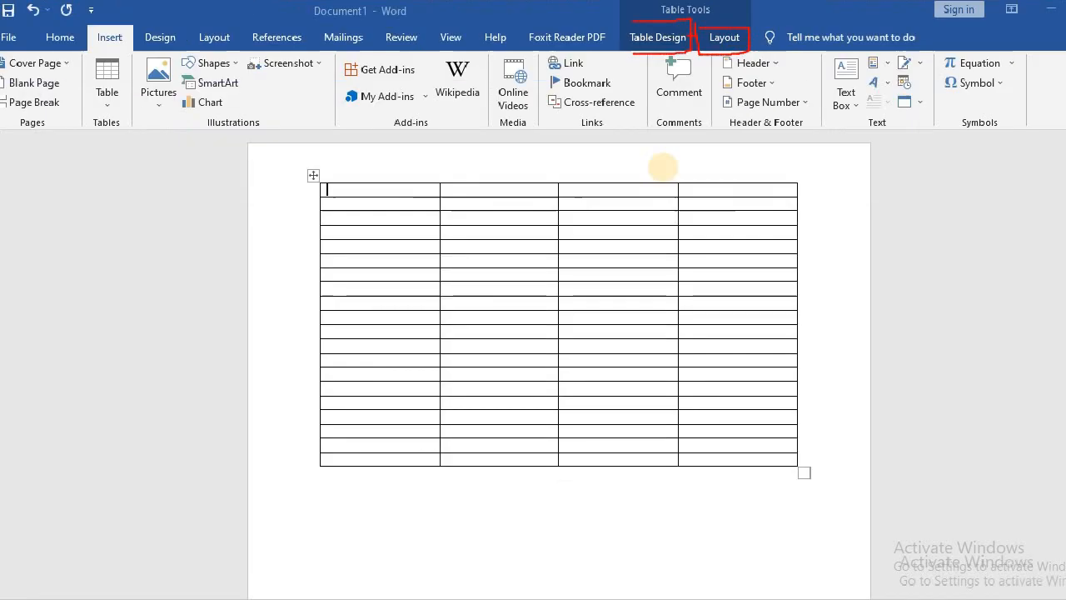
click(560, 482)
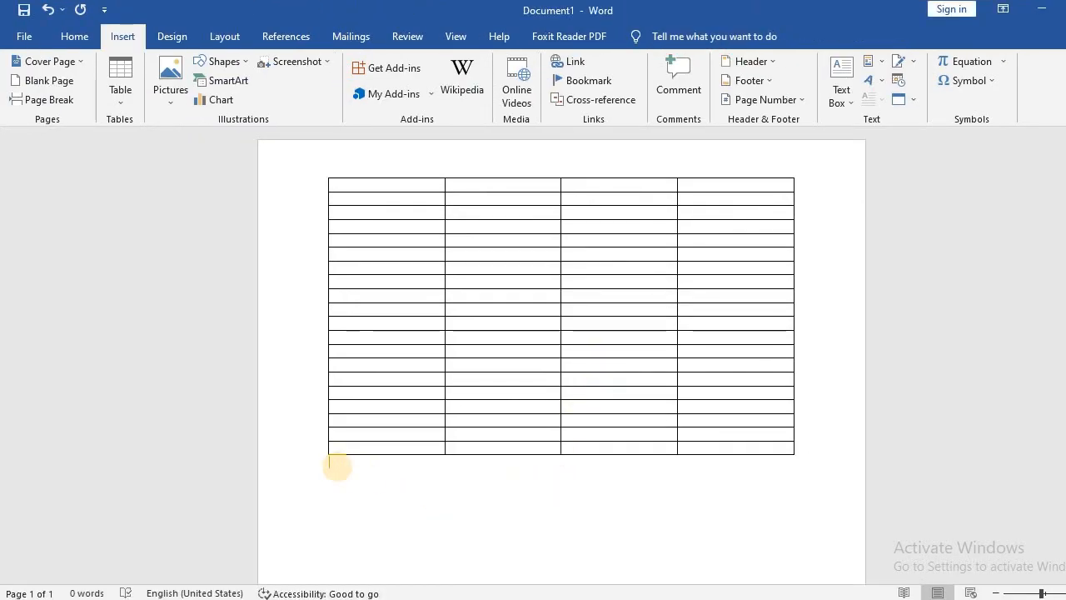
key(ctrl+1)
click(339, 466)
key(Escape)
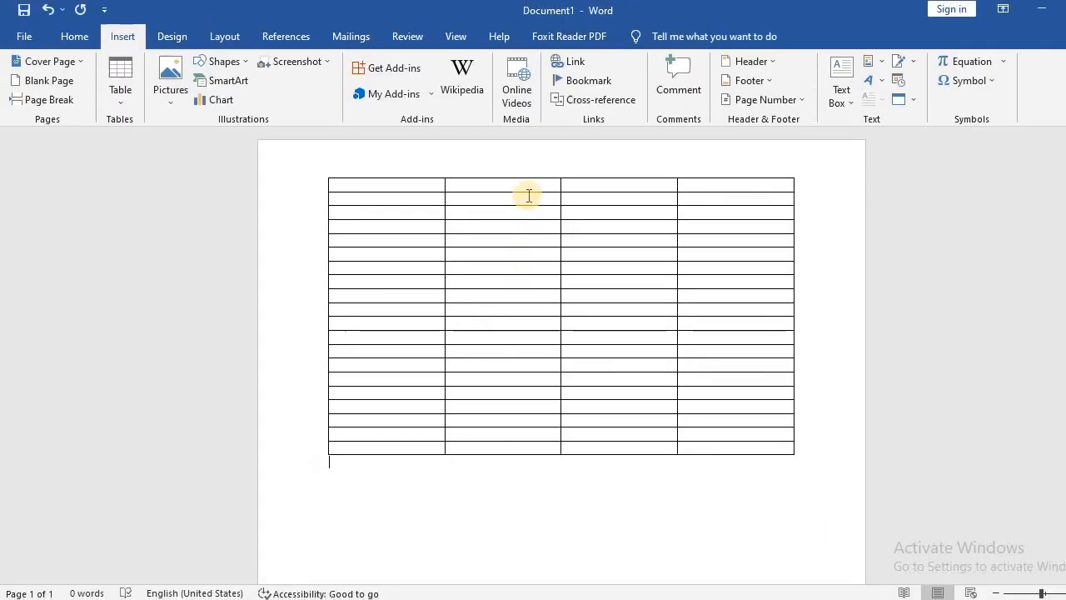
key(ctrl+1)
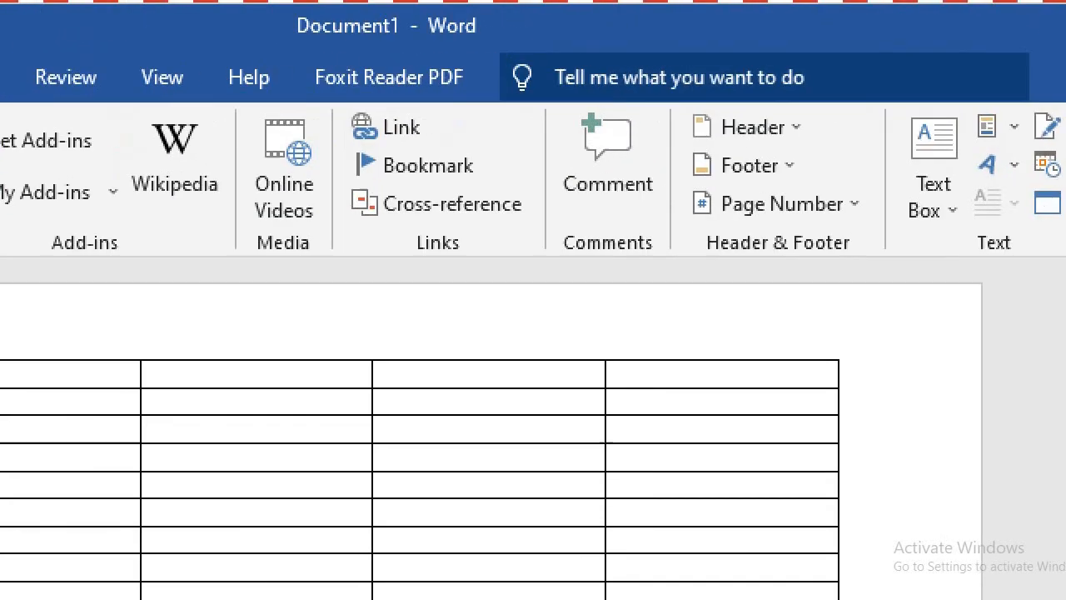
click(651, 41)
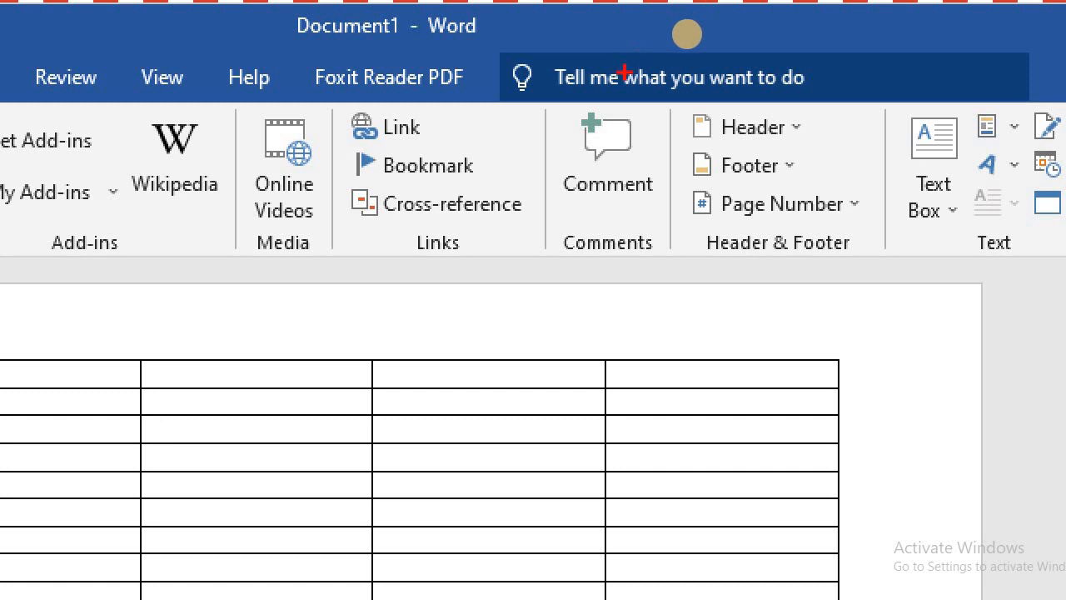
key(Escape)
Step: Place the cursor in the table and turn off Banded Rows in its table style options
click(513, 191)
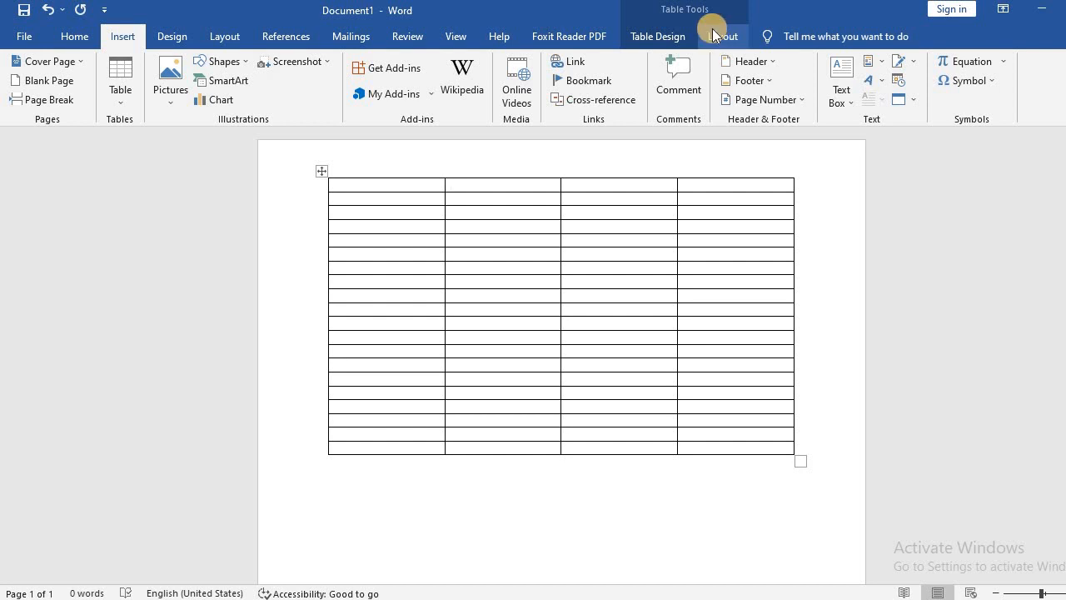
click(672, 33)
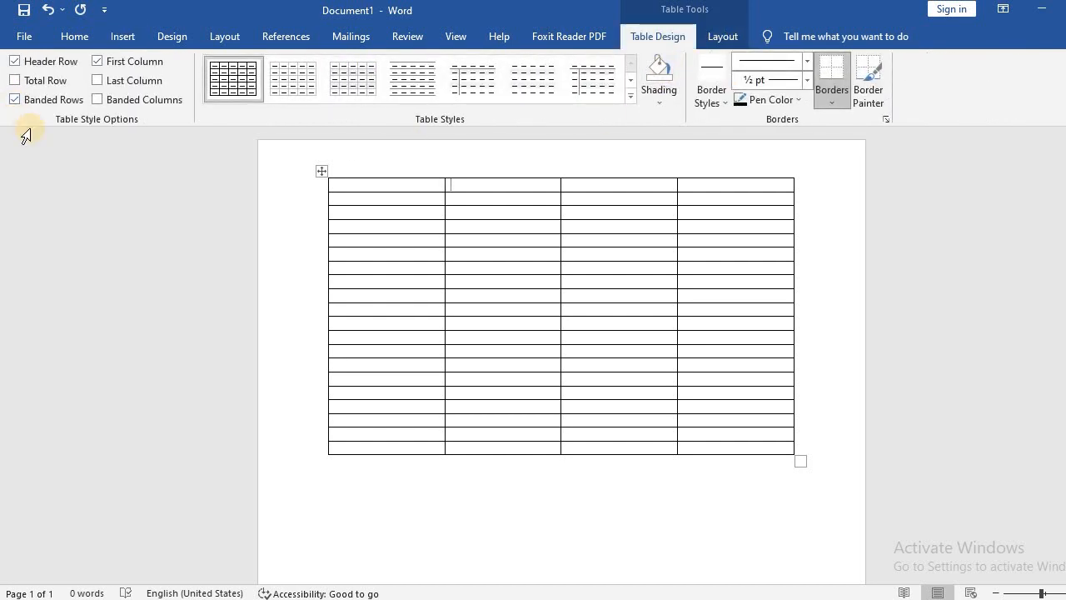
click(55, 101)
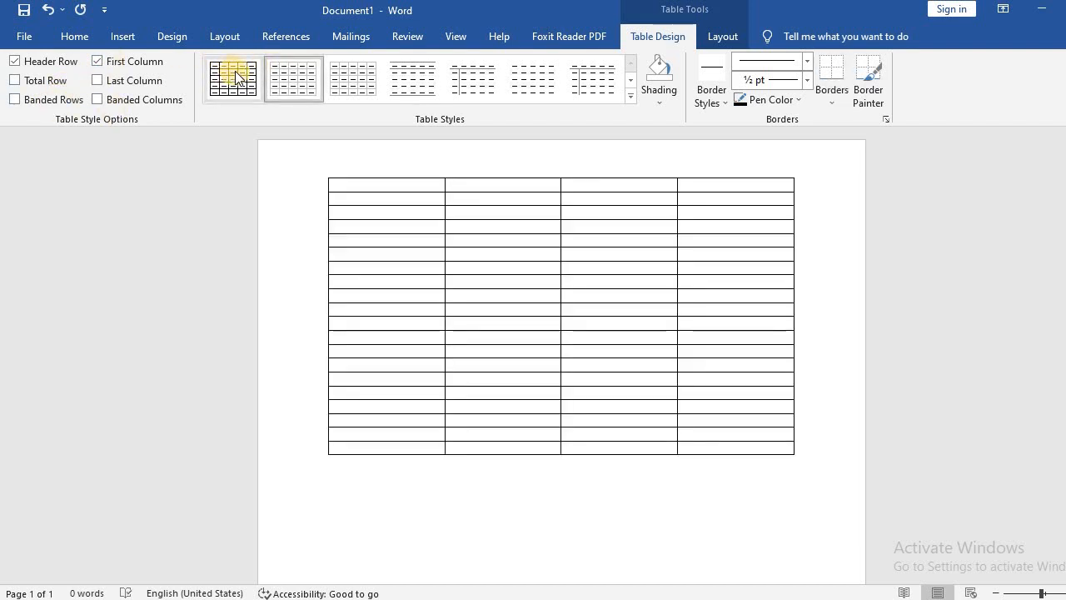
Step: Try the grid table style with a light blue header row, followed by its gold counterpart
click(630, 97)
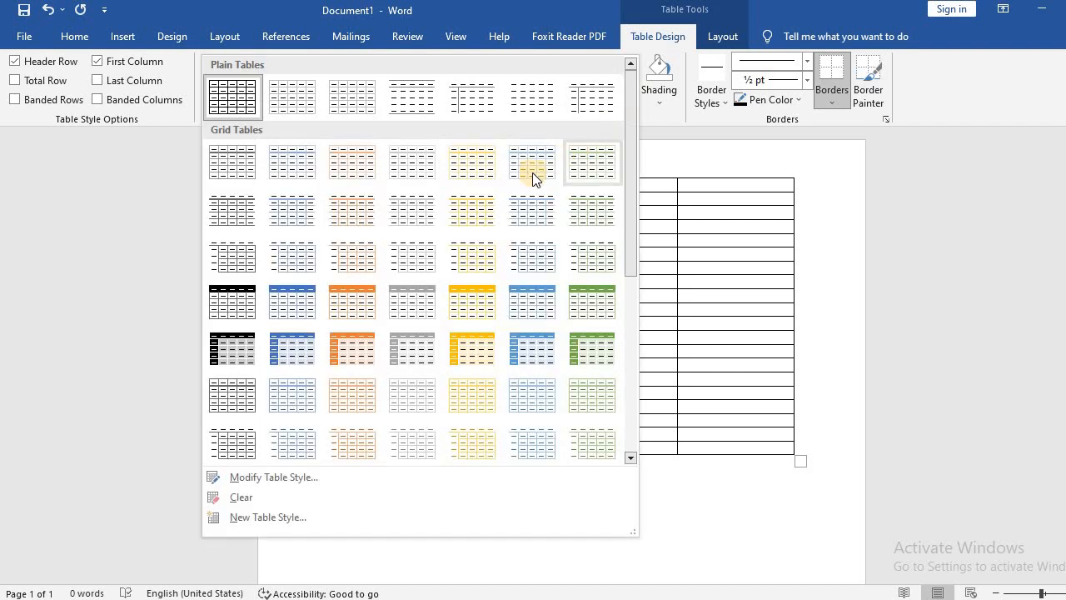
click(516, 298)
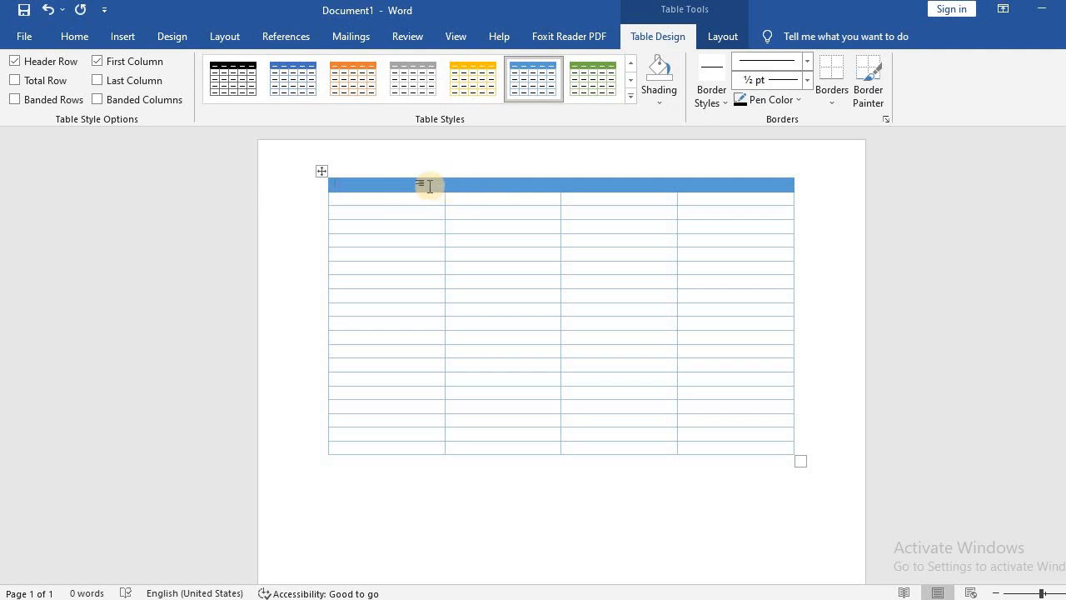
click(459, 84)
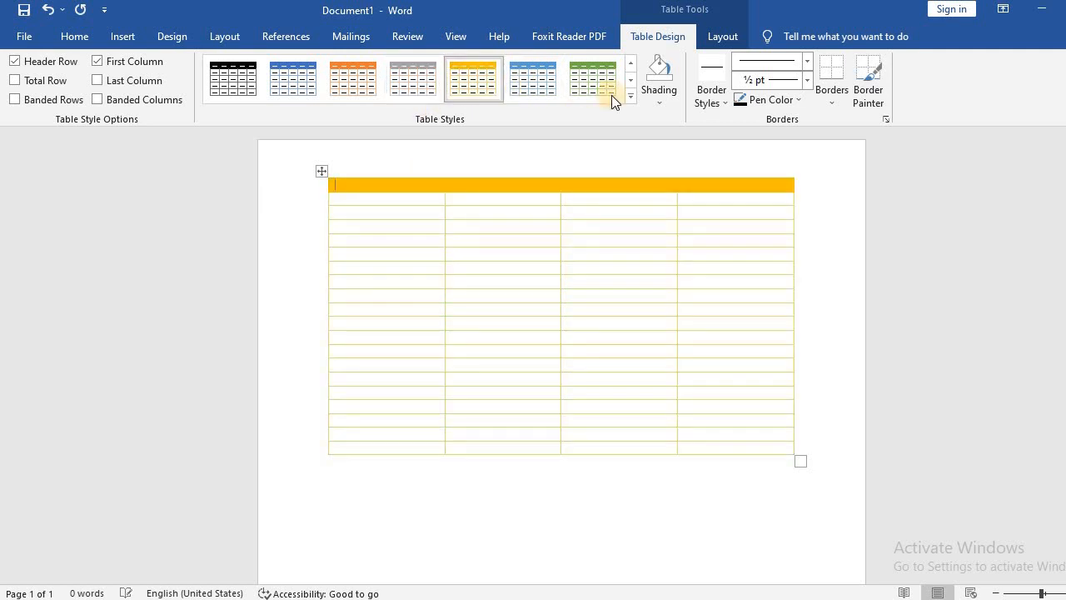
Step: Try the orange grid table style that leaves the first column without borders, and undo it
click(629, 98)
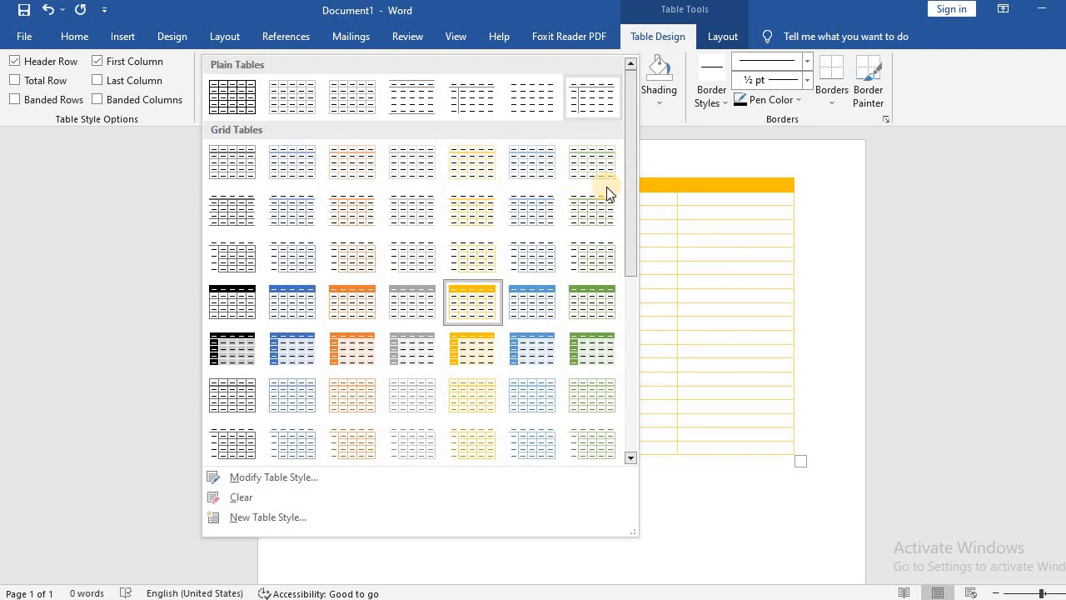
click(379, 451)
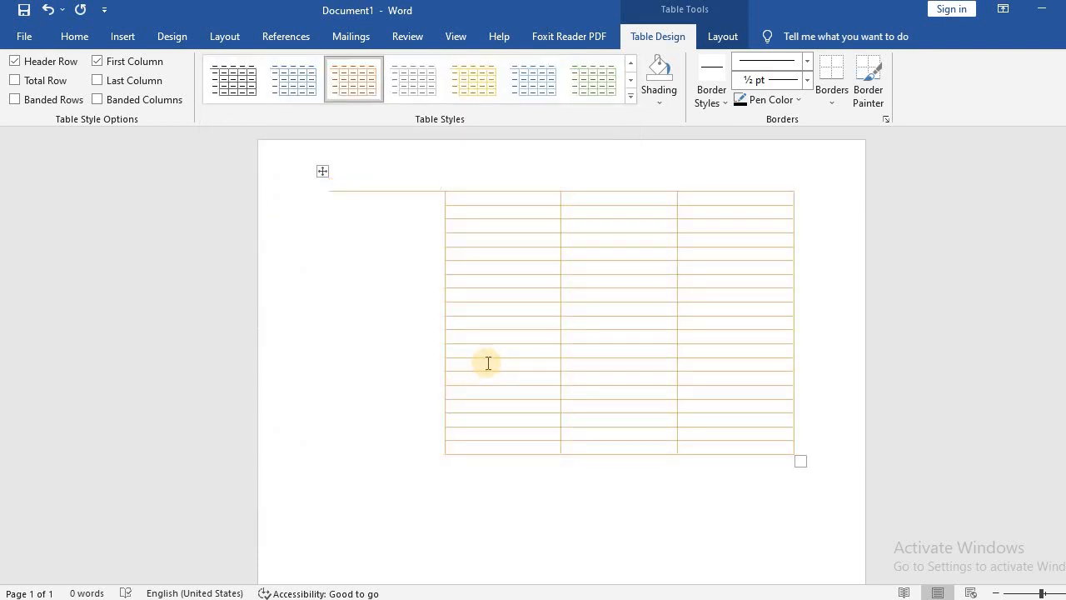
key(ctrl+z)
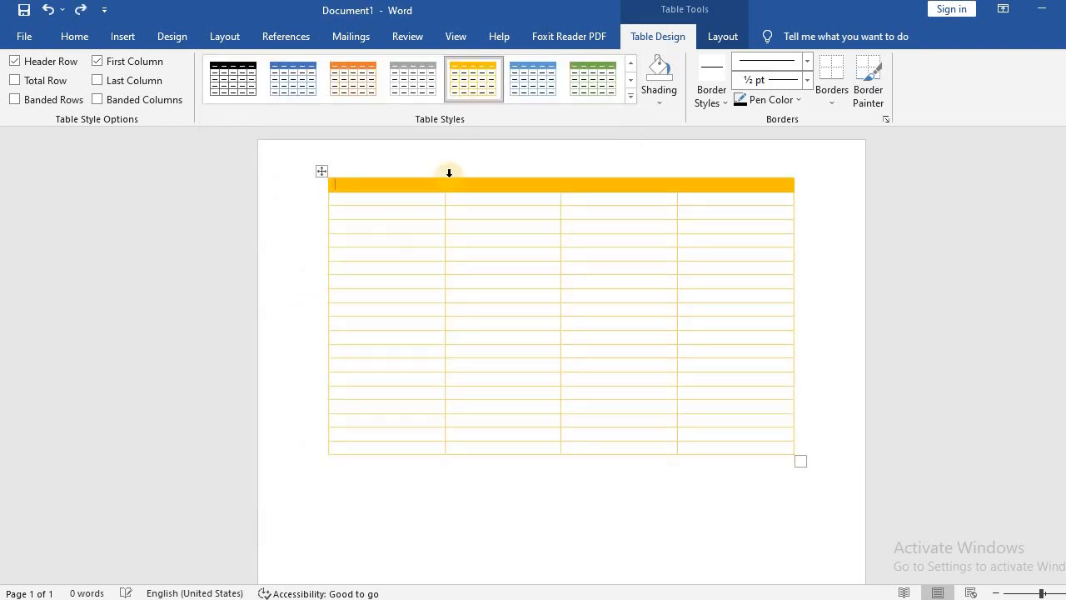
Step: Try the black-header style and replace it with the grid style with a blue header row, blue first column and light blue cells
click(239, 84)
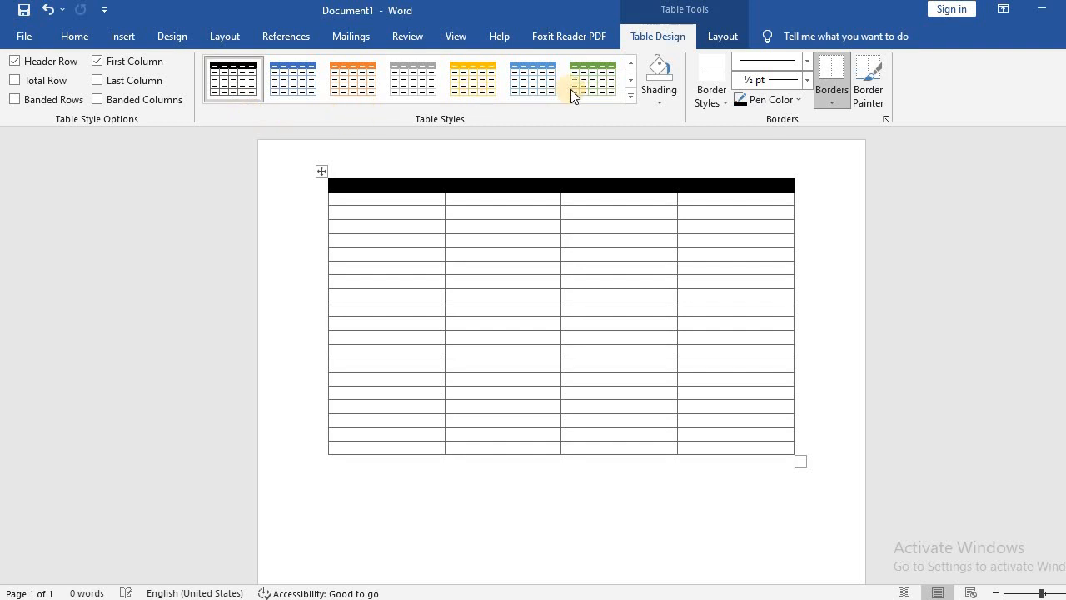
click(630, 98)
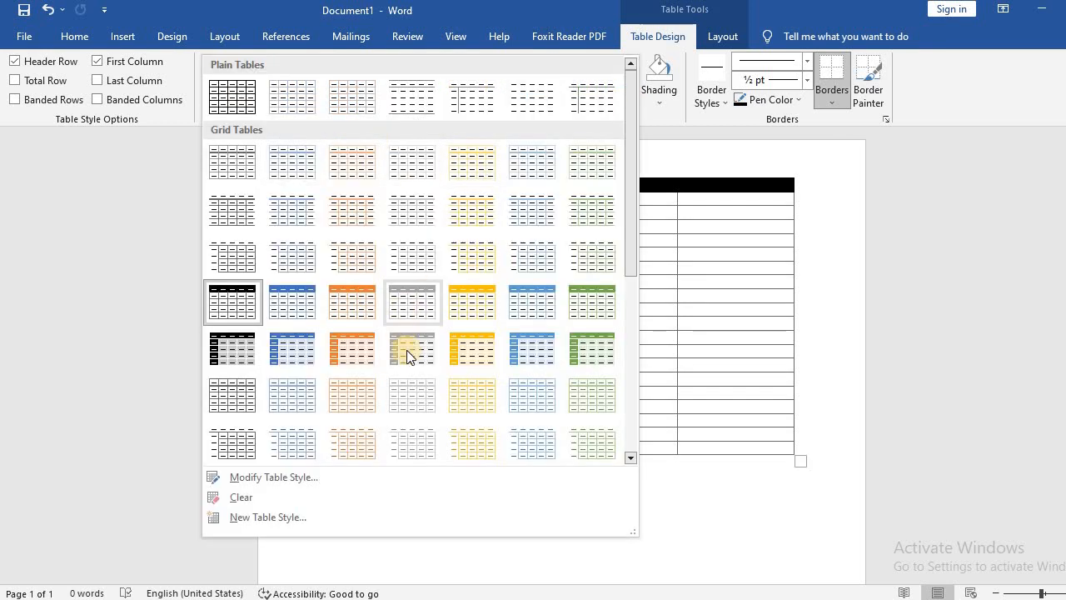
click(286, 356)
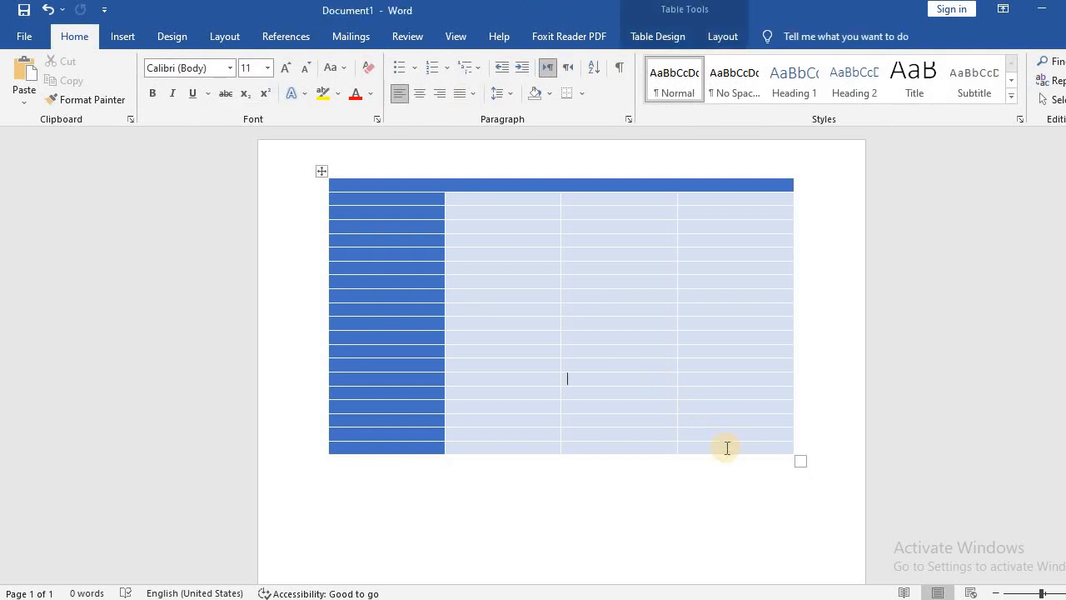
drag(475, 341, 410, 185)
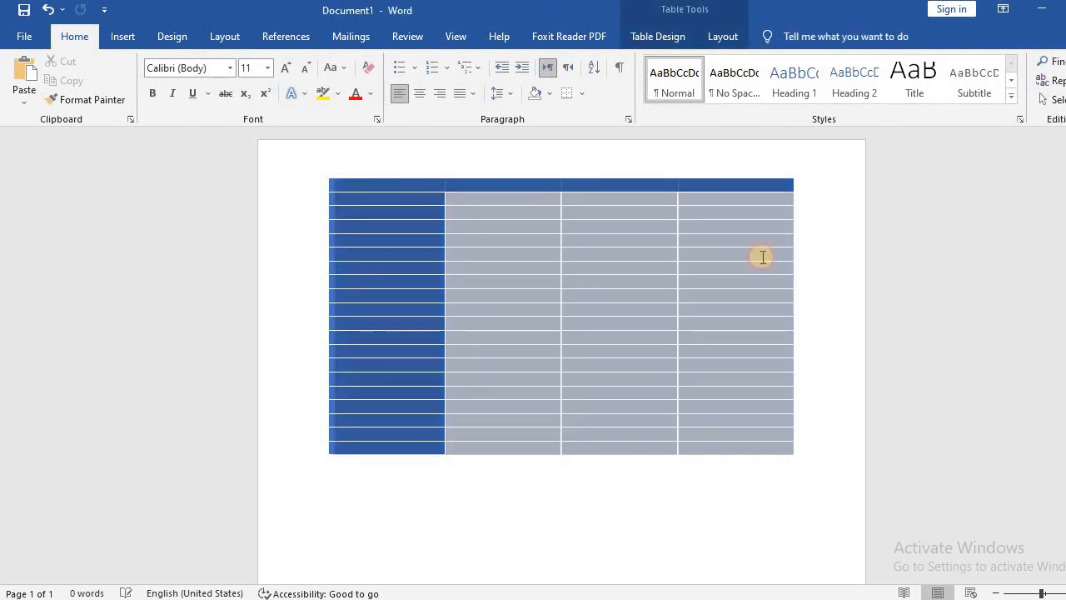
click(846, 274)
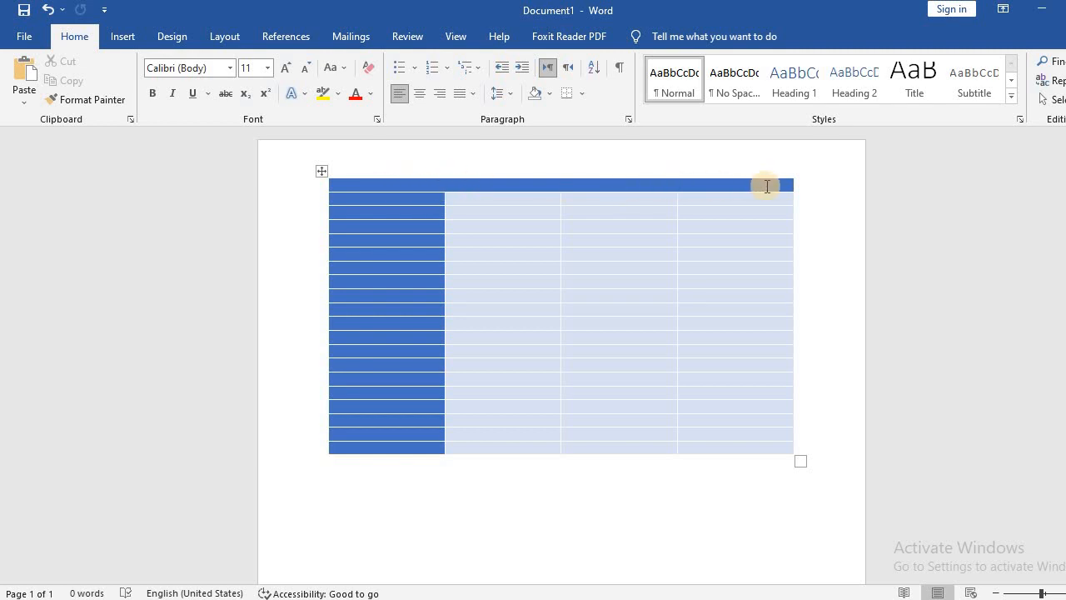
Step: Increase the header row's height to about two and a half times that of the other rows
click(407, 185)
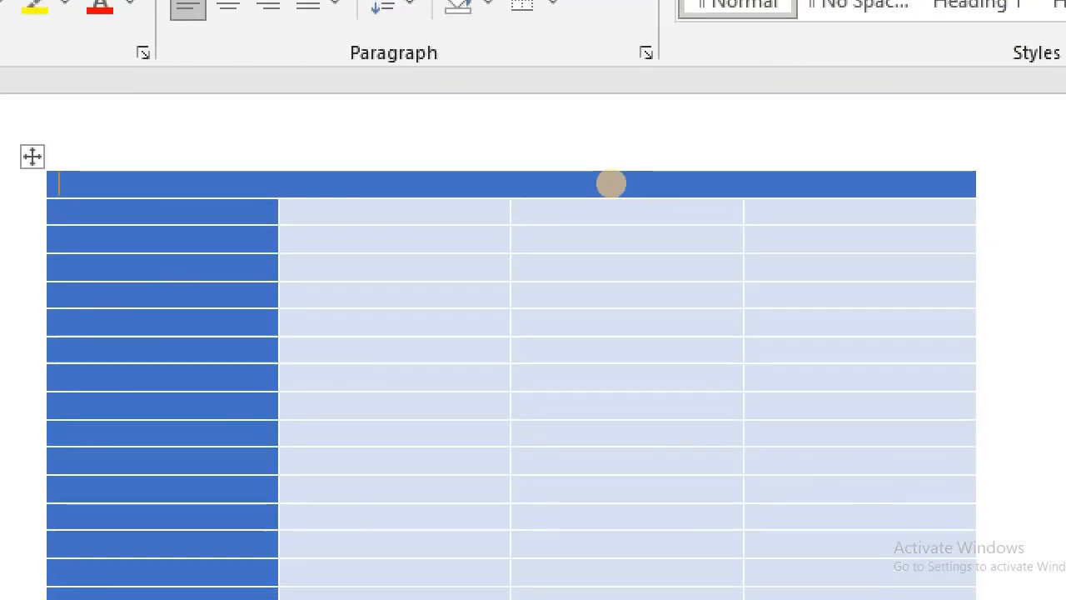
click(611, 185)
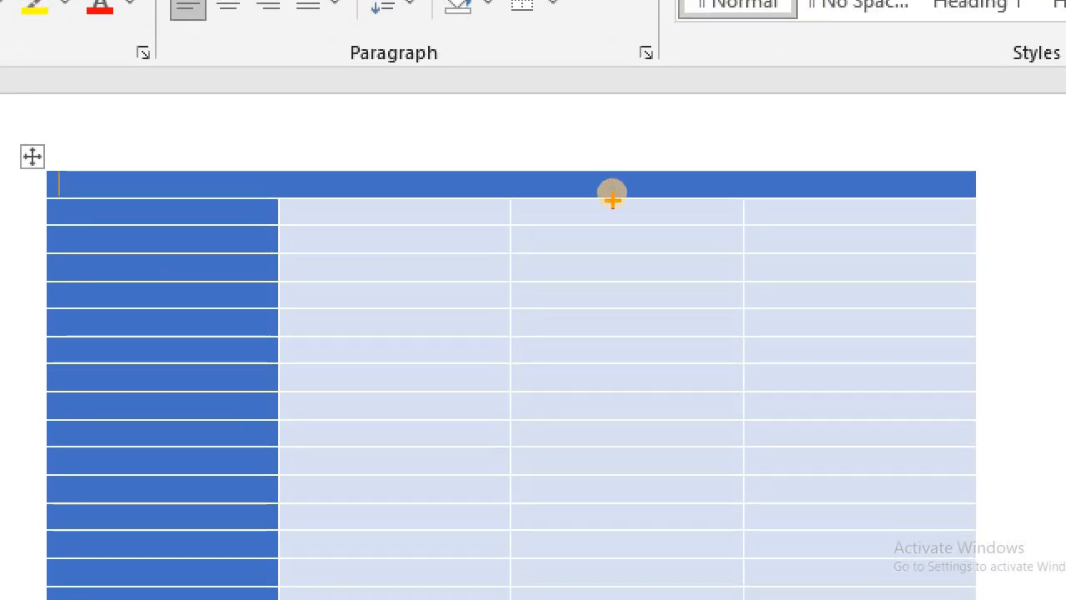
mouse_move(613, 200)
mouse_down()
mouse_move(637, 202)
mouse_move(583, 201)
mouse_up()
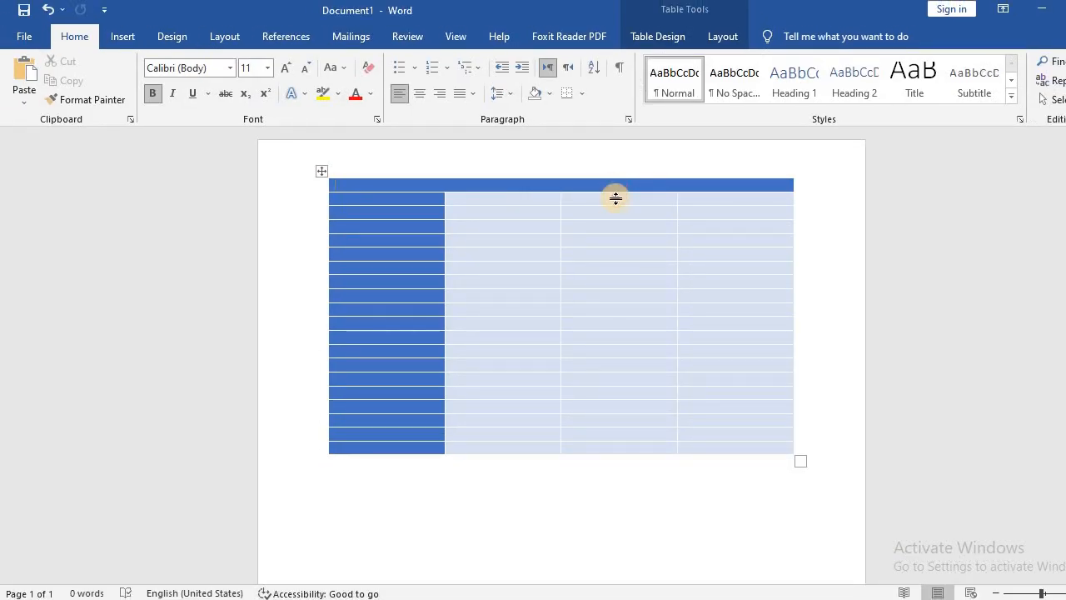
drag(616, 197, 615, 214)
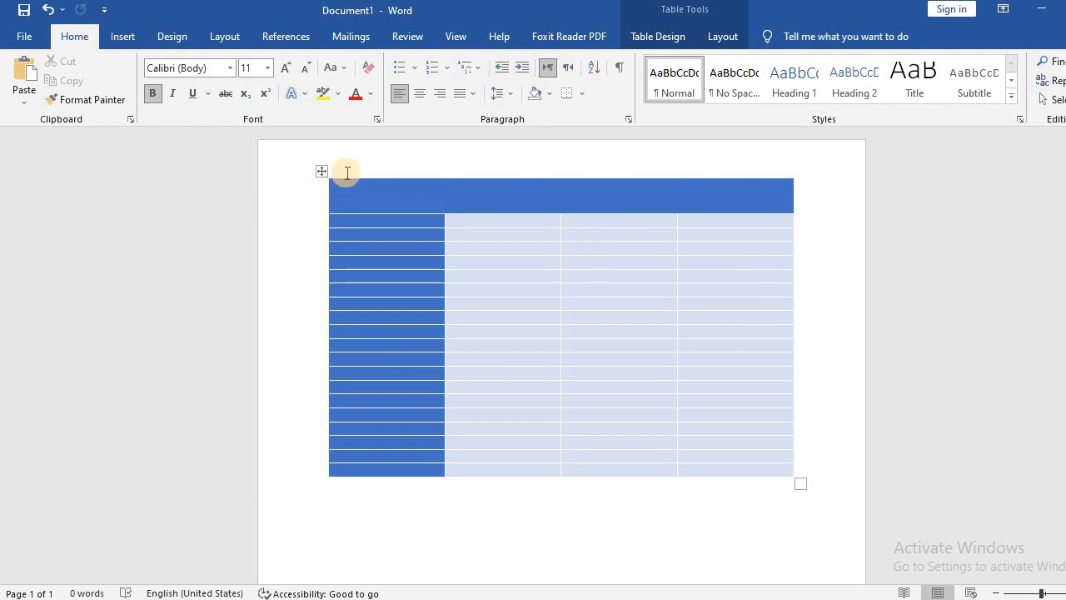
Step: Select the whole table and move it slightly left, past the page's left margin
scroll(550, 325, down, 5)
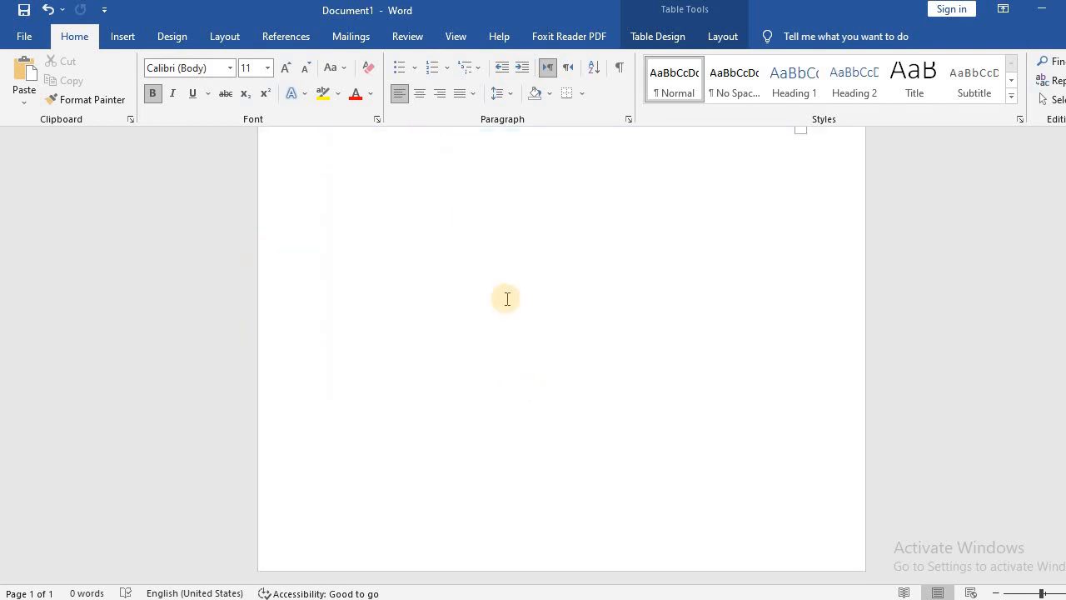
scroll(350, 200, up, 5)
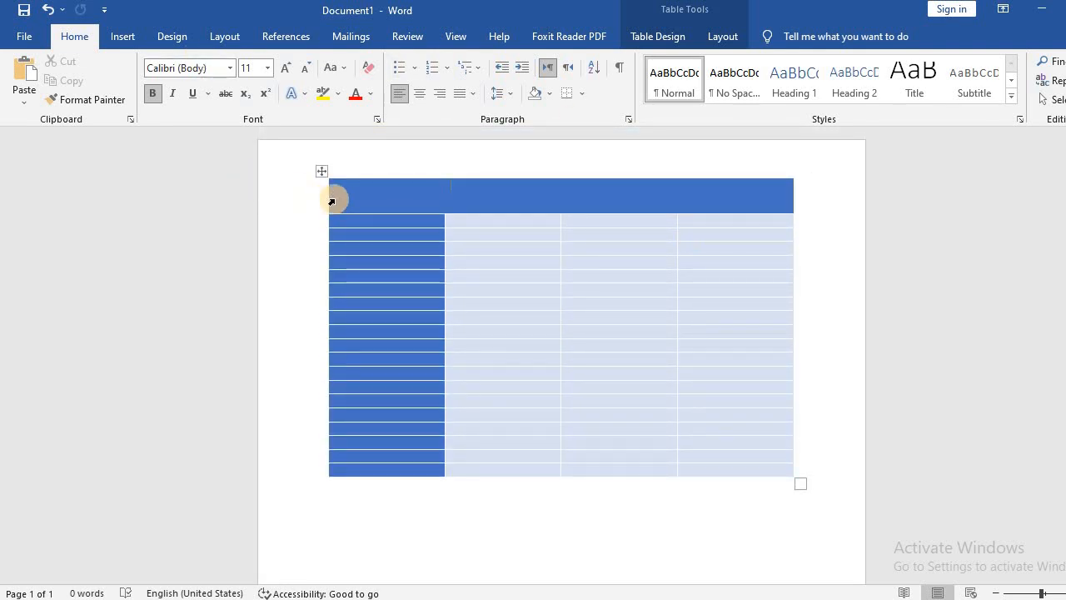
click(320, 173)
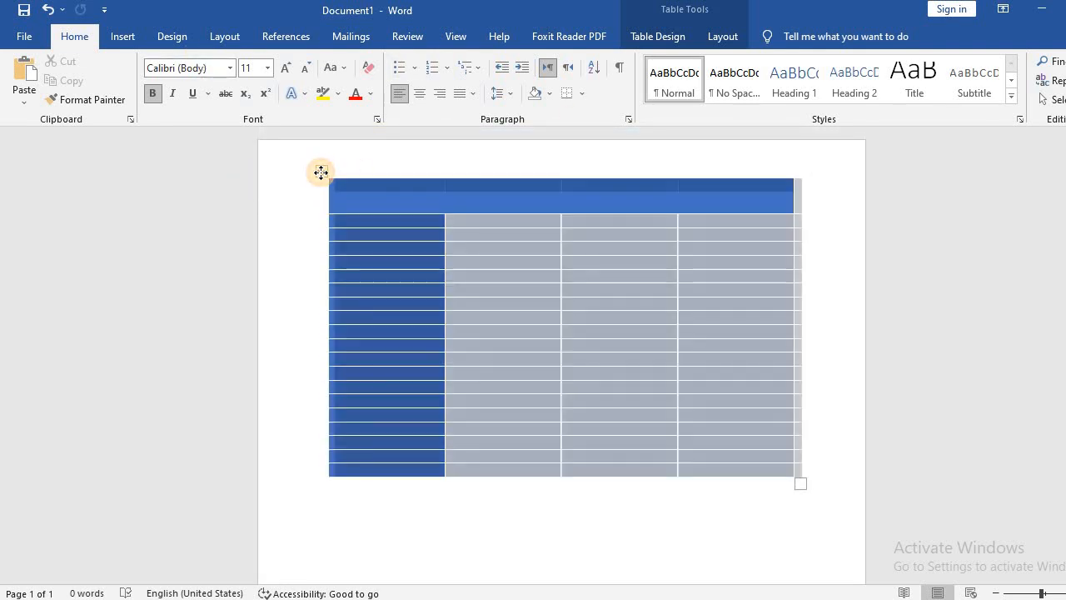
key(ctrl+1)
click(321, 168)
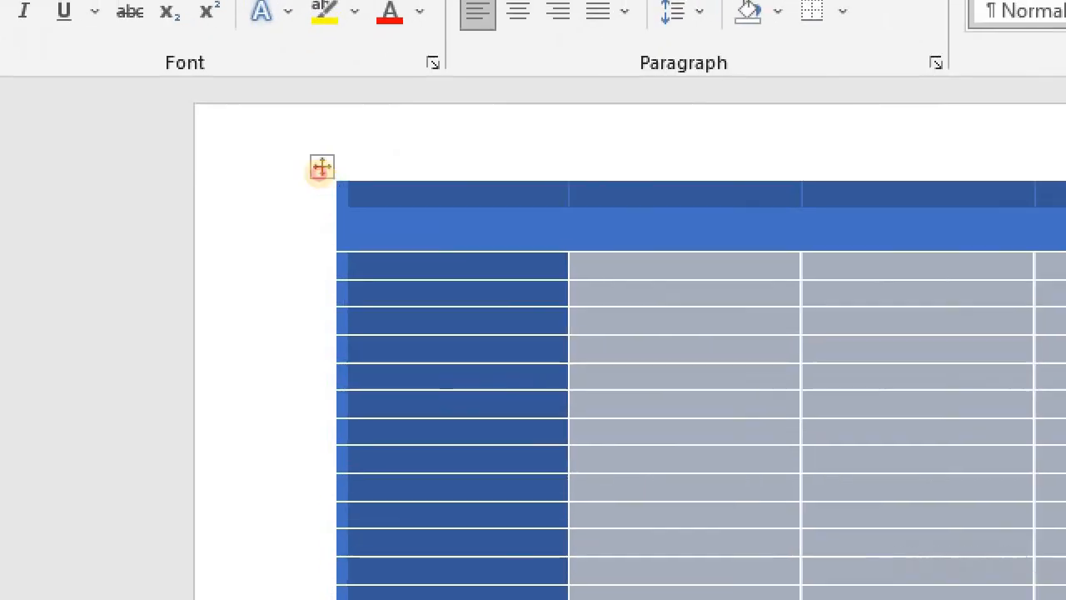
mouse_move(305, 136)
mouse_down()
mouse_move(321, 221)
mouse_move(305, 127)
mouse_up()
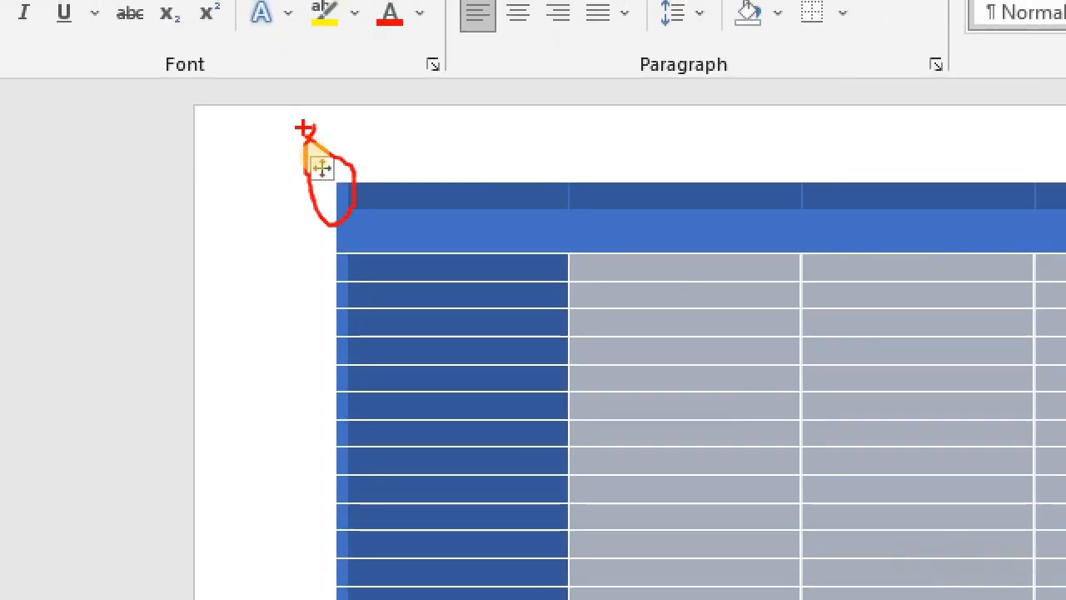
key(Escape)
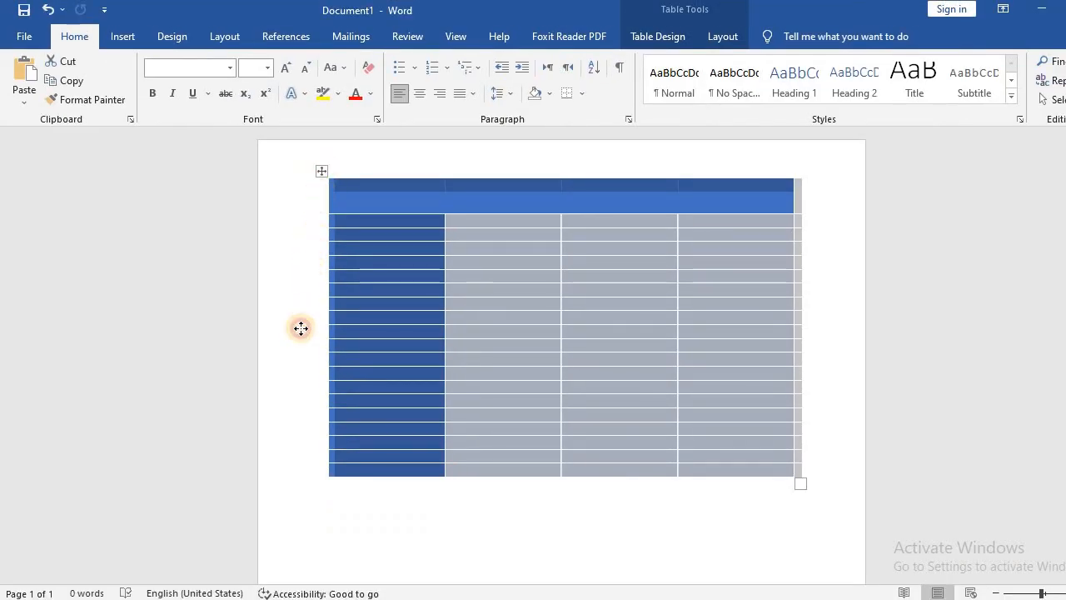
drag(300, 328, 298, 382)
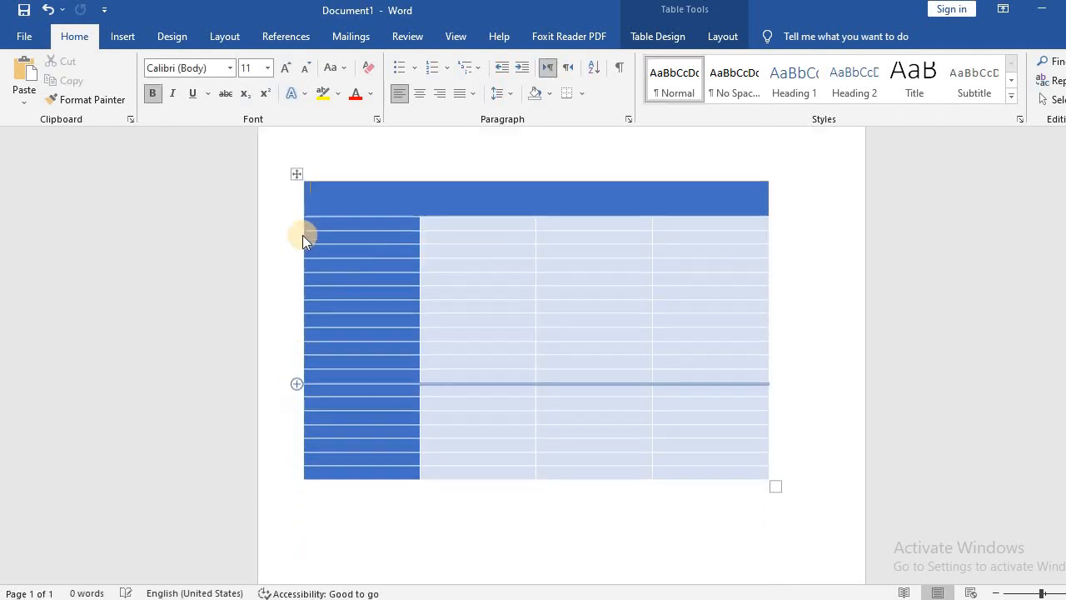
Step: Move the table down the page, out to the right page edge, and back between the margins
drag(298, 229, 319, 283)
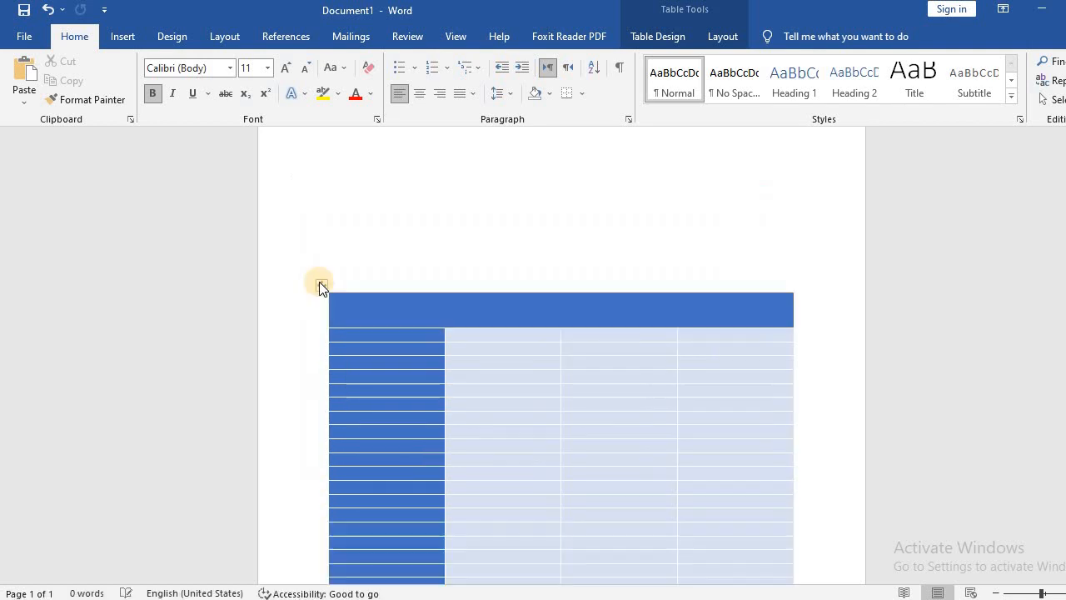
scroll(436, 238, down, 4)
scroll(432, 240, up, 6)
scroll(406, 244, down, 4)
scroll(405, 242, down, 2)
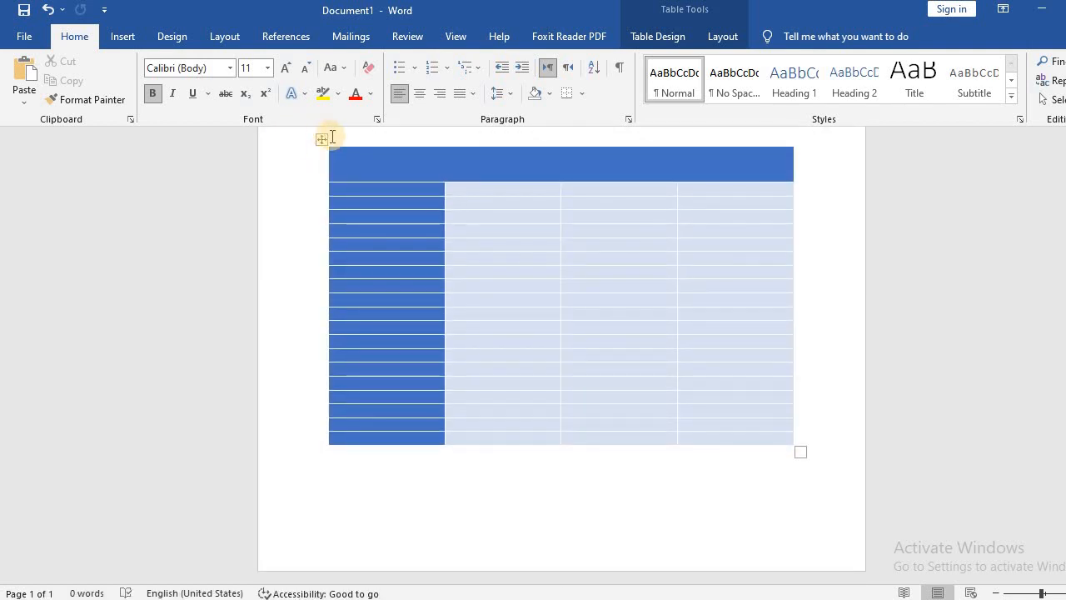
drag(321, 142, 544, 245)
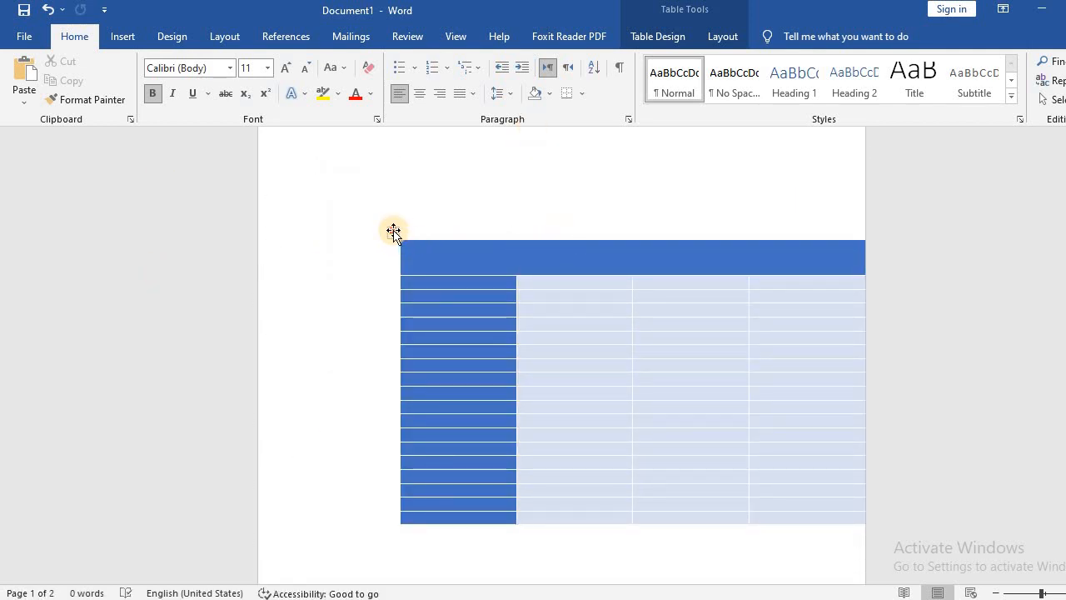
drag(393, 232, 309, 202)
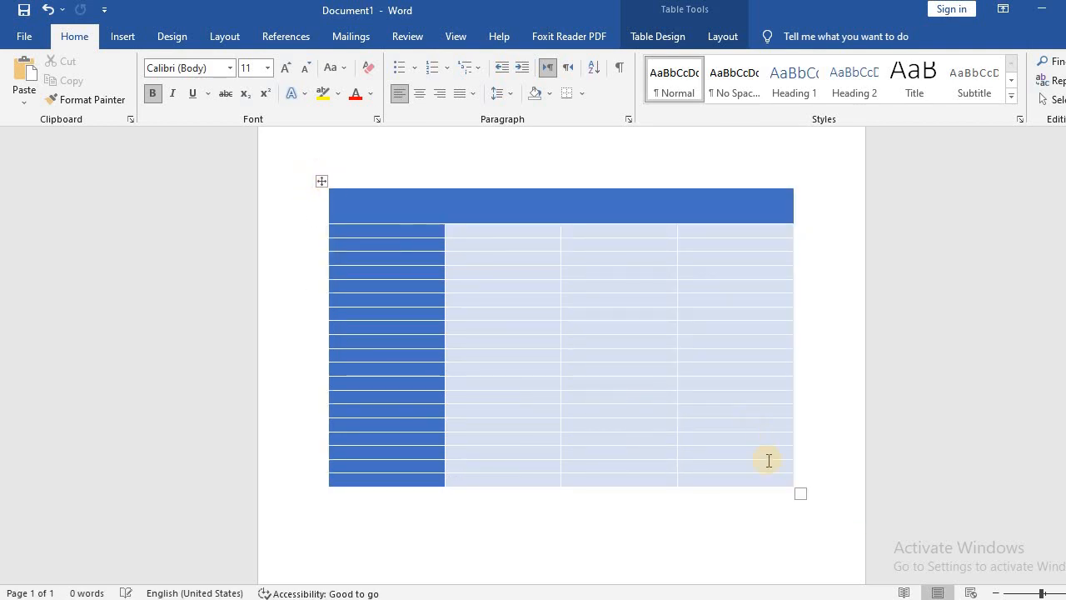
Step: Enlarge the table from its lower corner and shift it left so it spans almost the full page width
drag(802, 496, 958, 360)
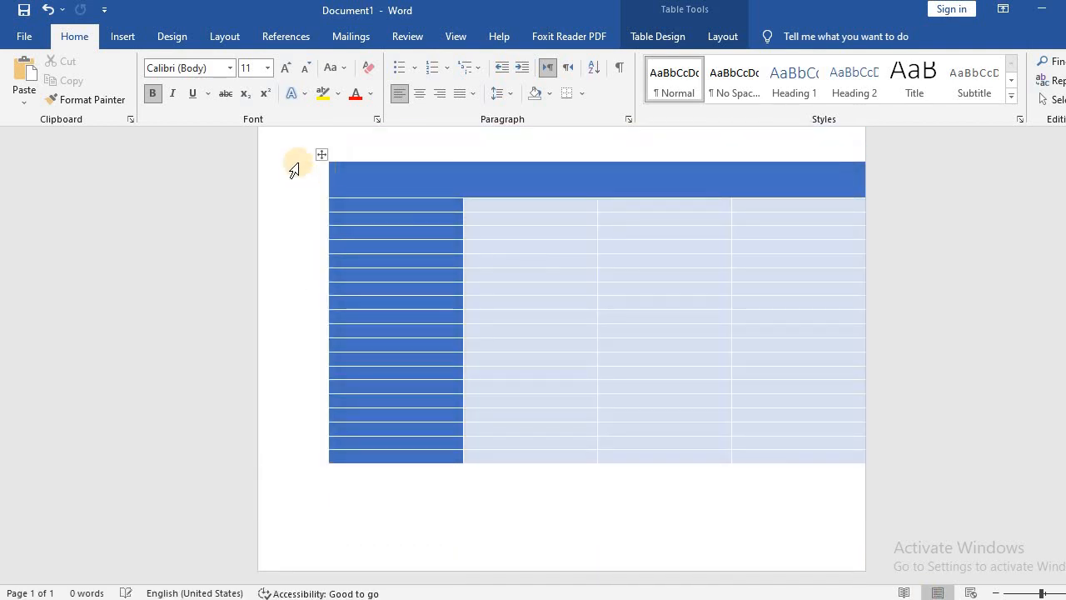
drag(282, 151, 265, 150)
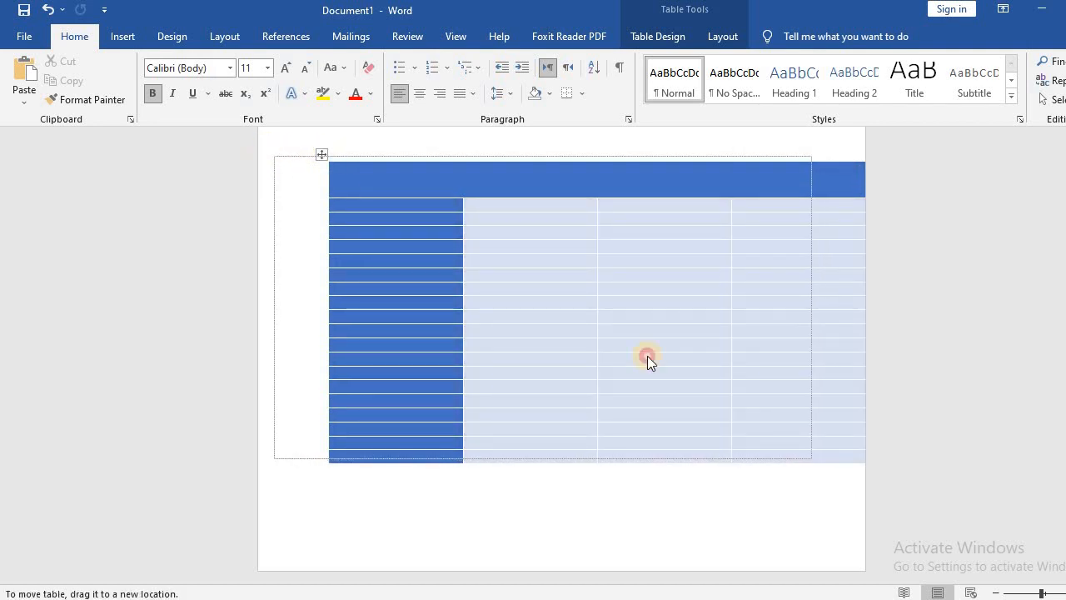
mouse_move(837, 467)
mouse_down()
mouse_move(871, 481)
mouse_move(844, 478)
mouse_up()
Step: Move the widened table well down the page and place the cursor at the end of its header row
drag(271, 150, 267, 228)
click(893, 247)
scroll(892, 247, up, 3)
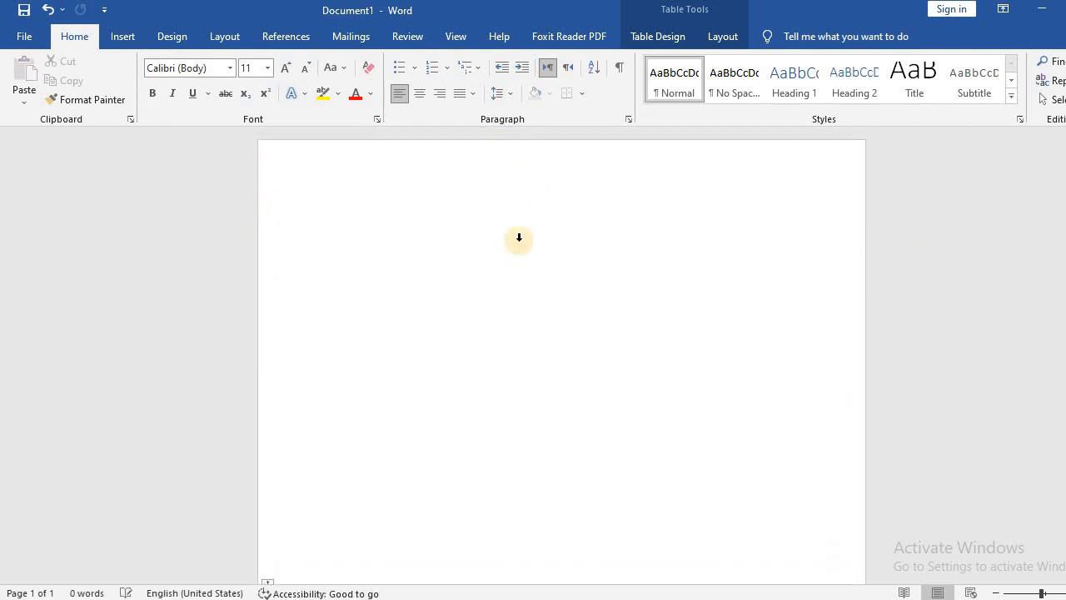
scroll(519, 238, down, 4)
scroll(392, 255, up, 4)
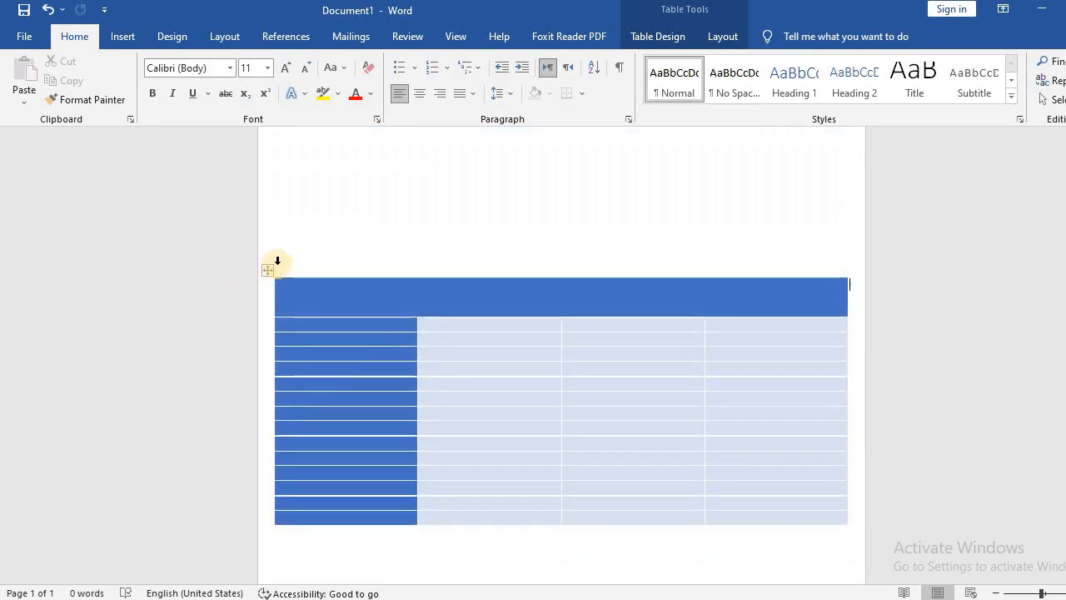
Step: Move the table up the page in two stages and place the cursor outside it
drag(270, 272, 269, 214)
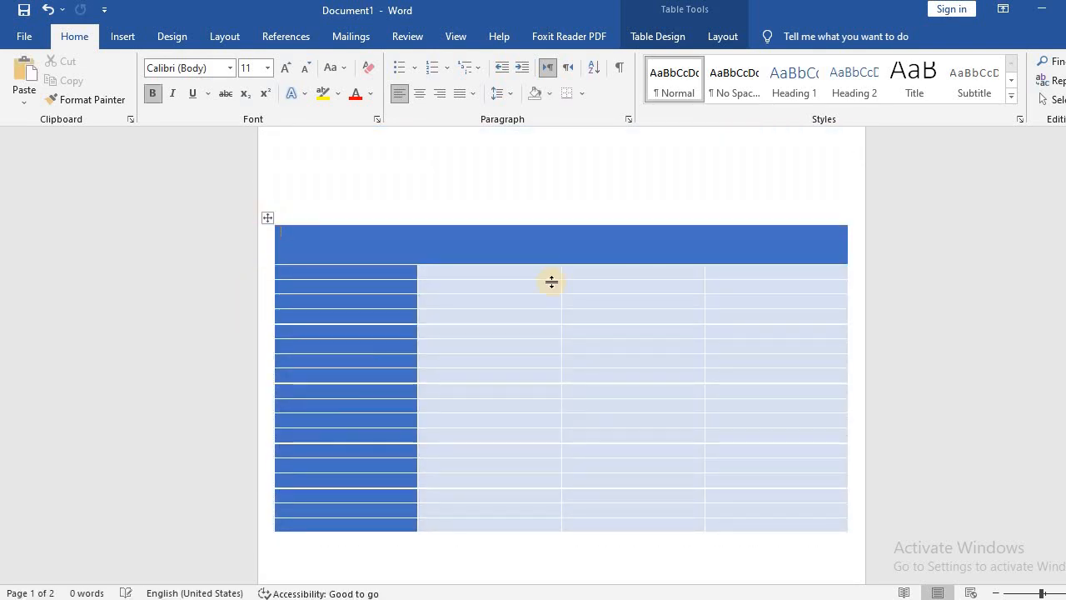
scroll(1002, 340, down, 5)
scroll(223, 217, up, 5)
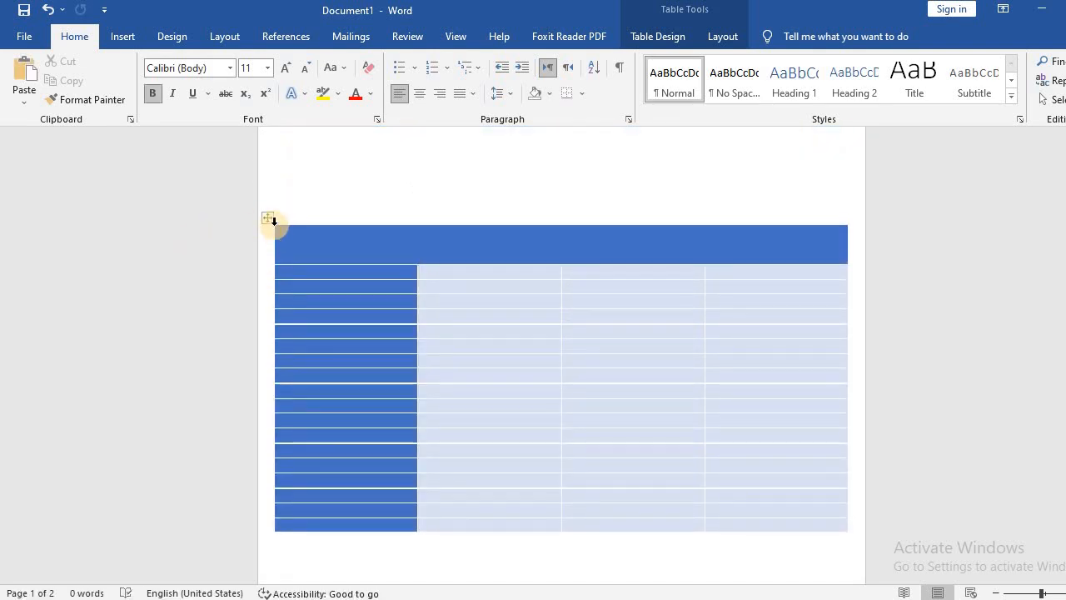
drag(270, 205, 269, 171)
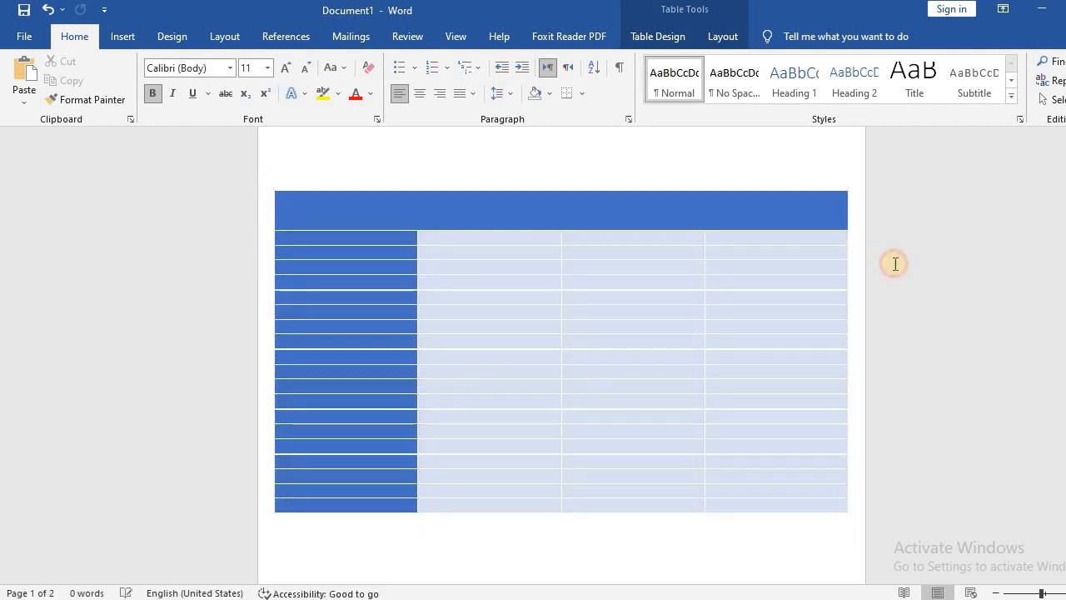
click(895, 264)
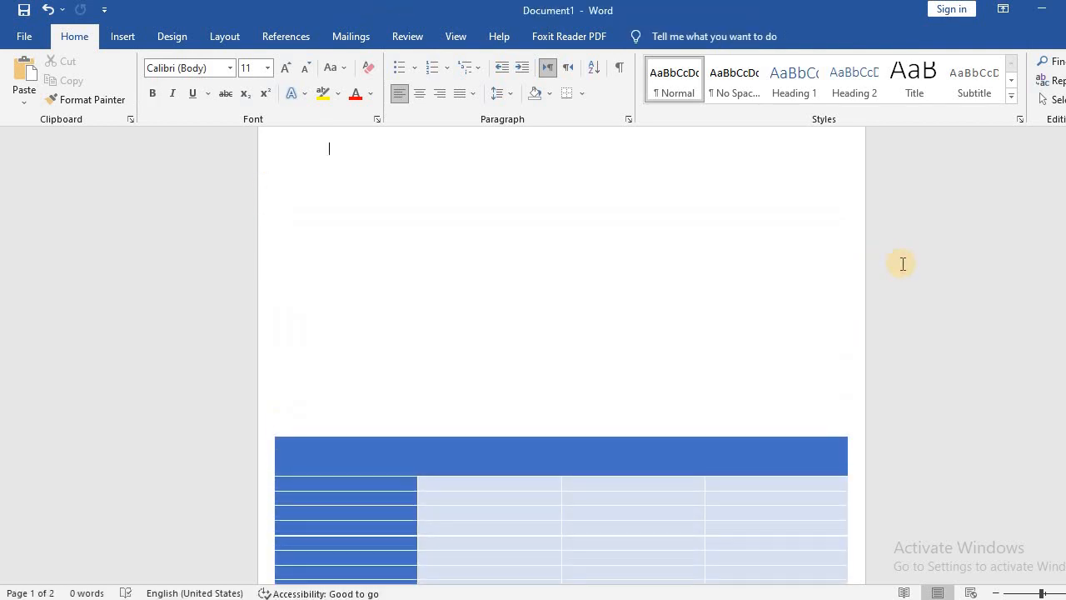
Step: Examine the table style gallery and the shading colors available for a body cell and a first-column cell
click(464, 484)
click(654, 37)
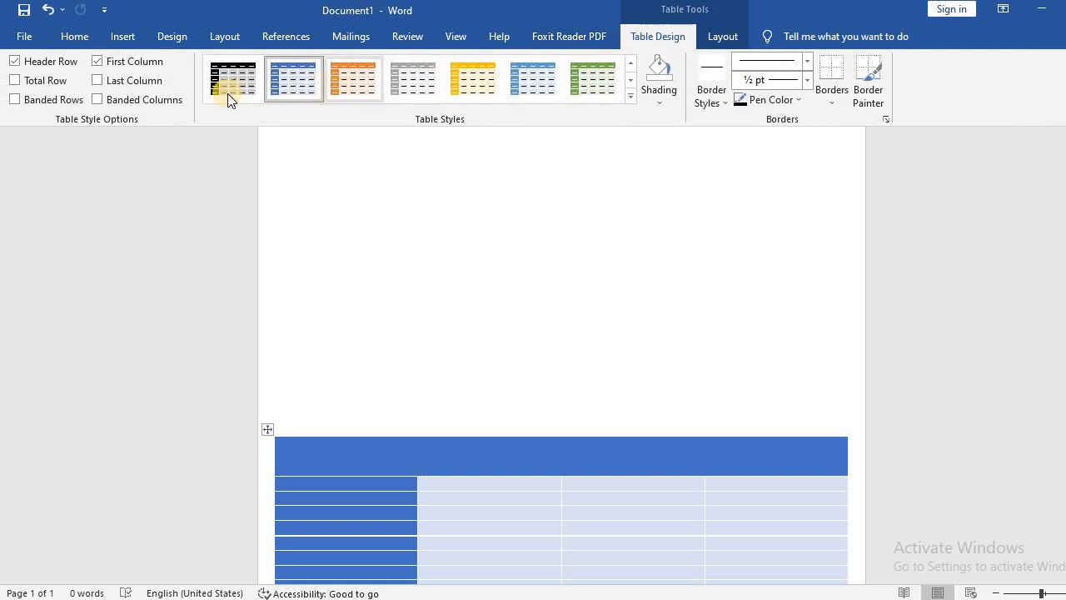
click(628, 101)
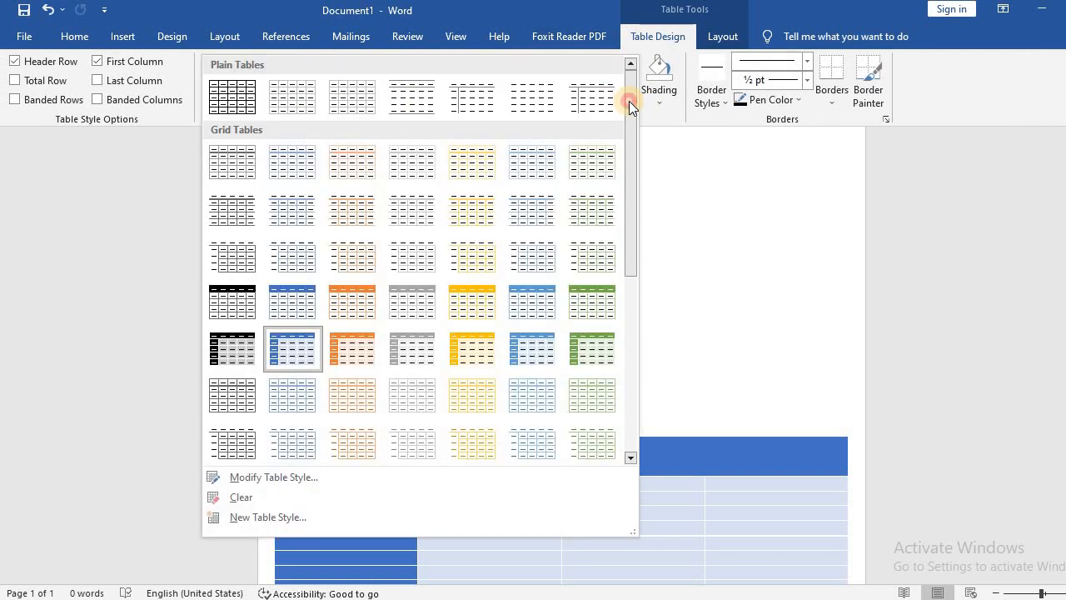
click(646, 119)
click(656, 85)
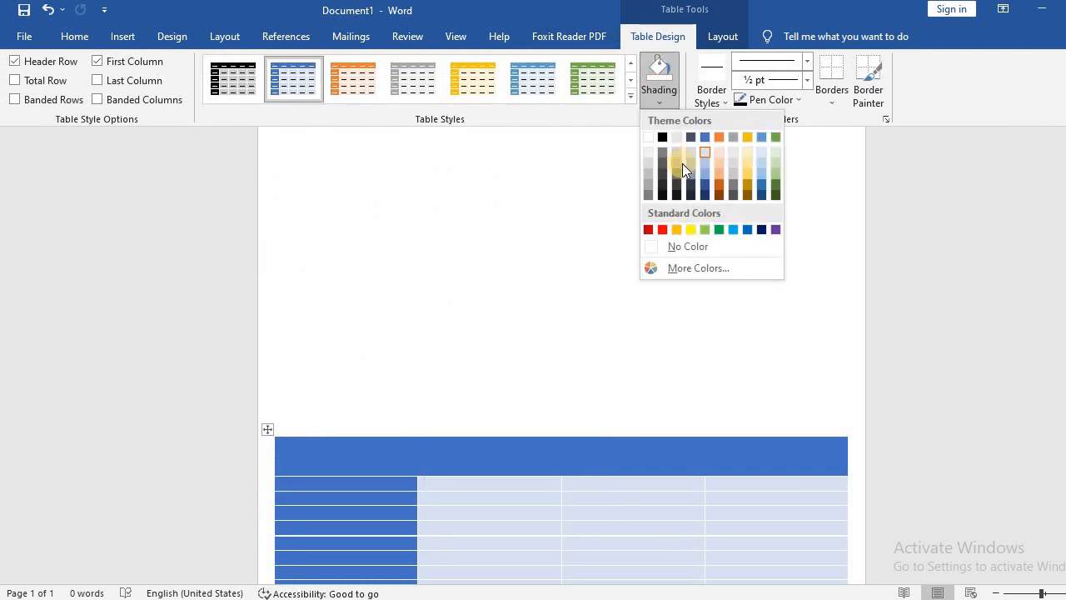
click(662, 347)
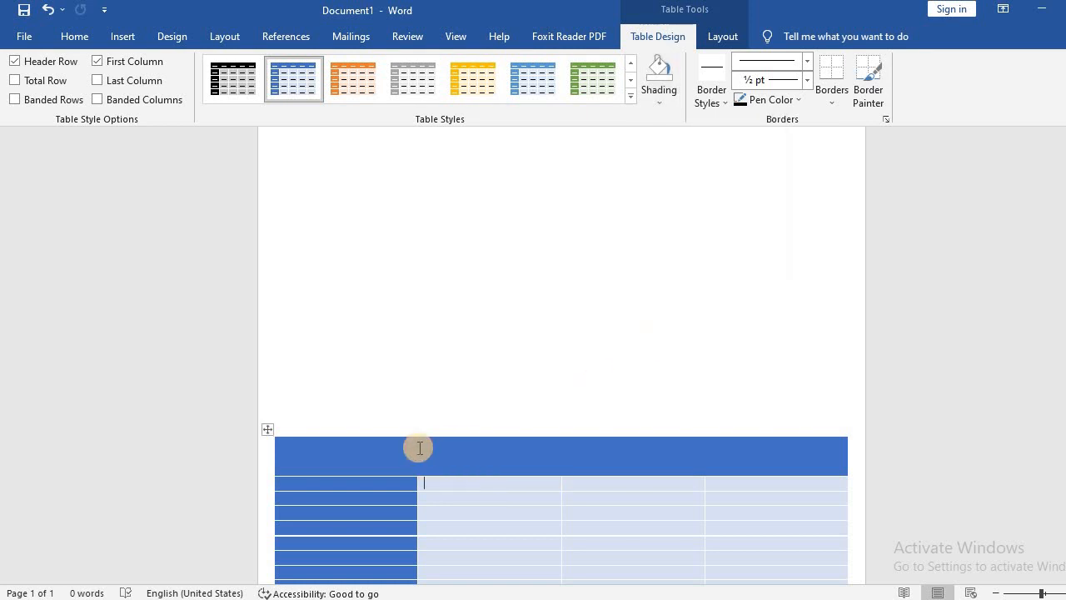
click(329, 480)
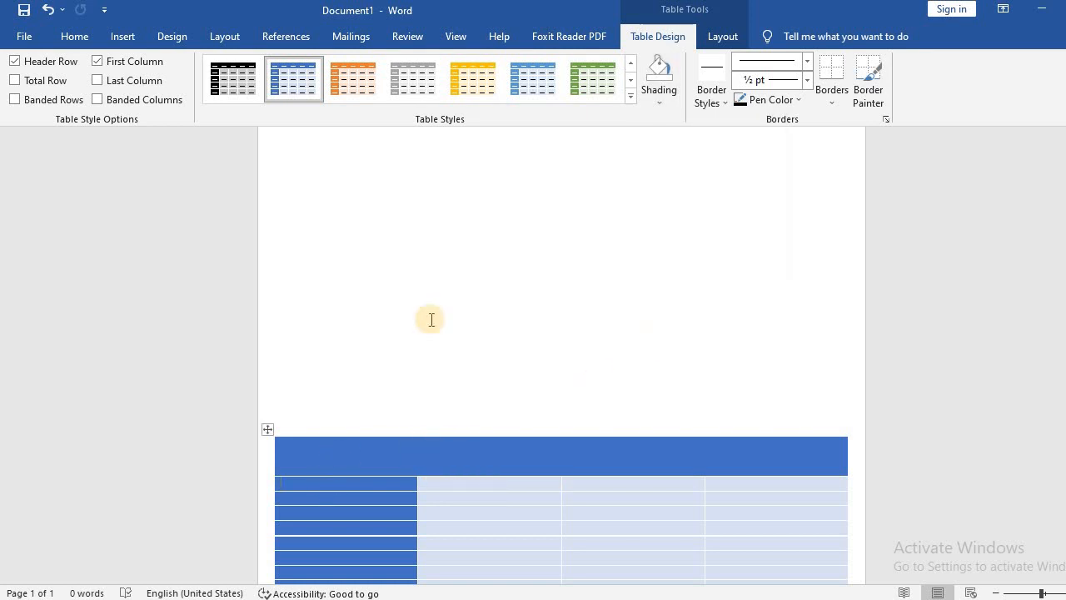
click(652, 98)
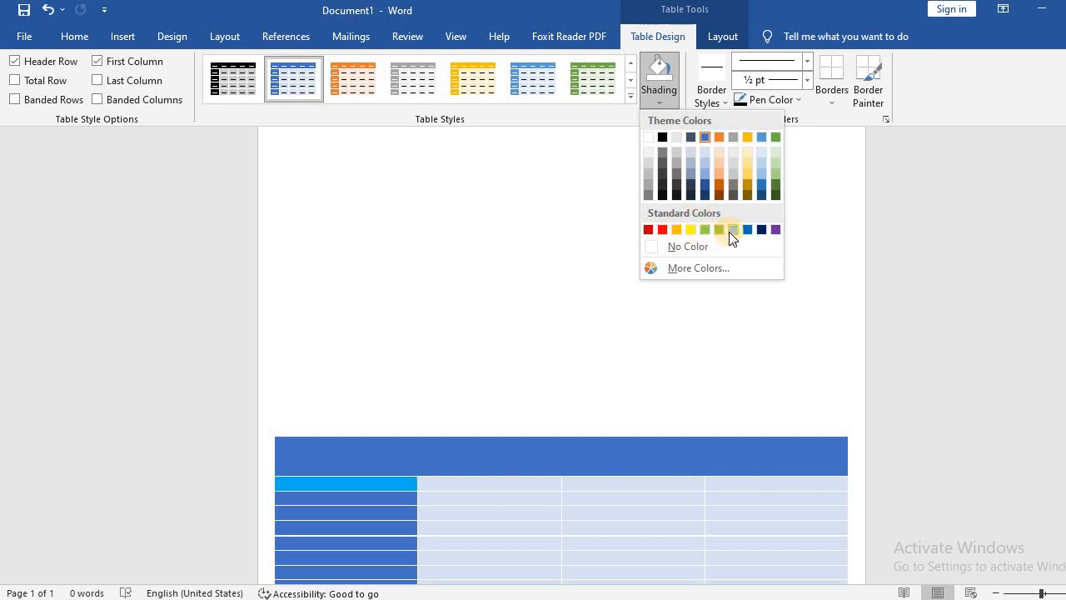
Step: Shade all body cells in the second to fourth columns with the light gray theme color
click(447, 482)
drag(621, 516, 792, 458)
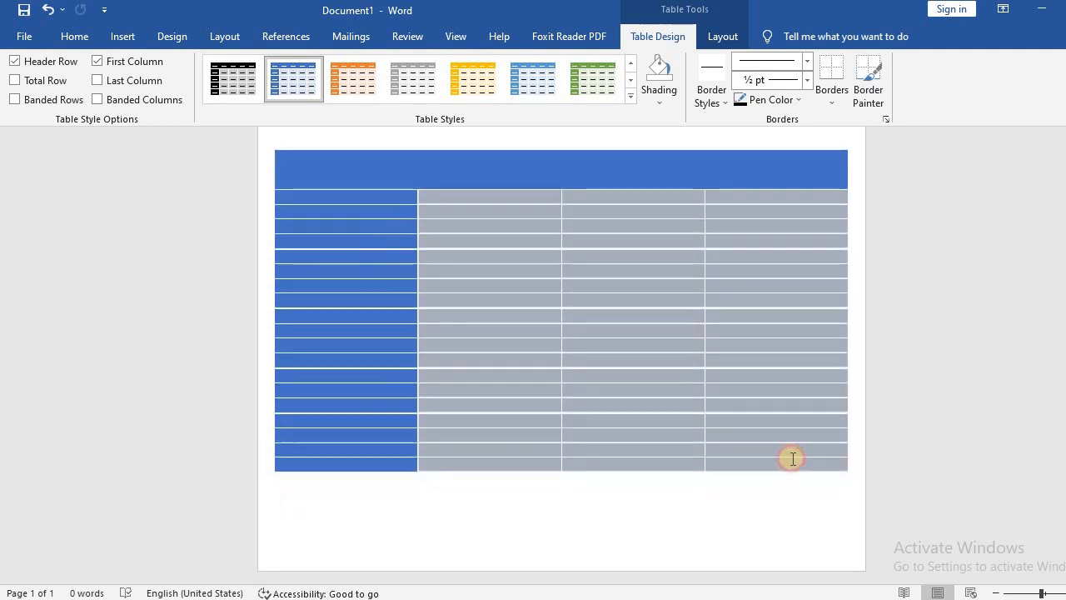
click(667, 94)
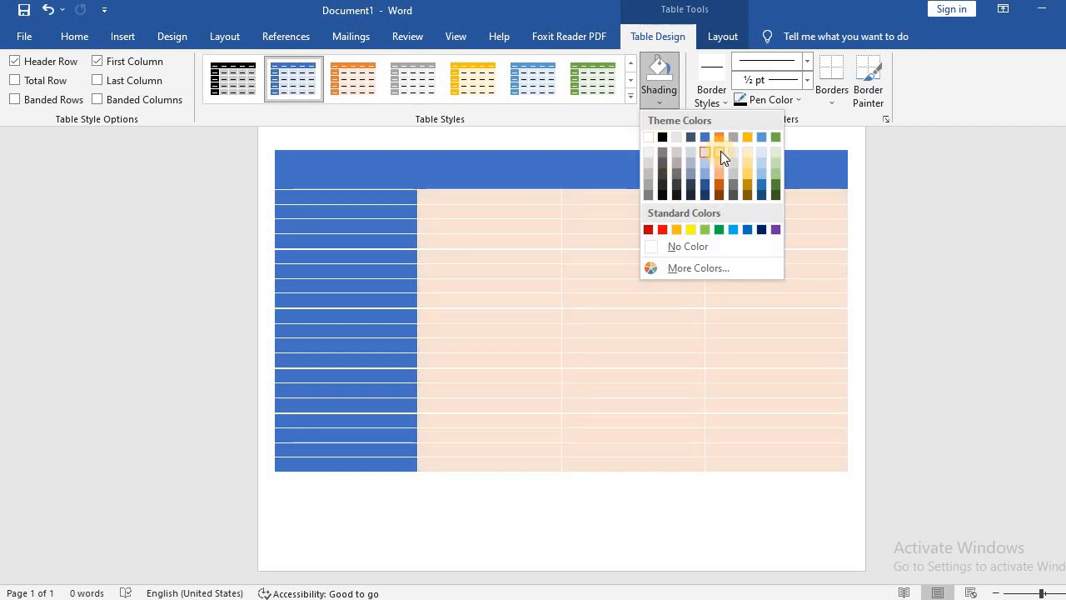
click(677, 152)
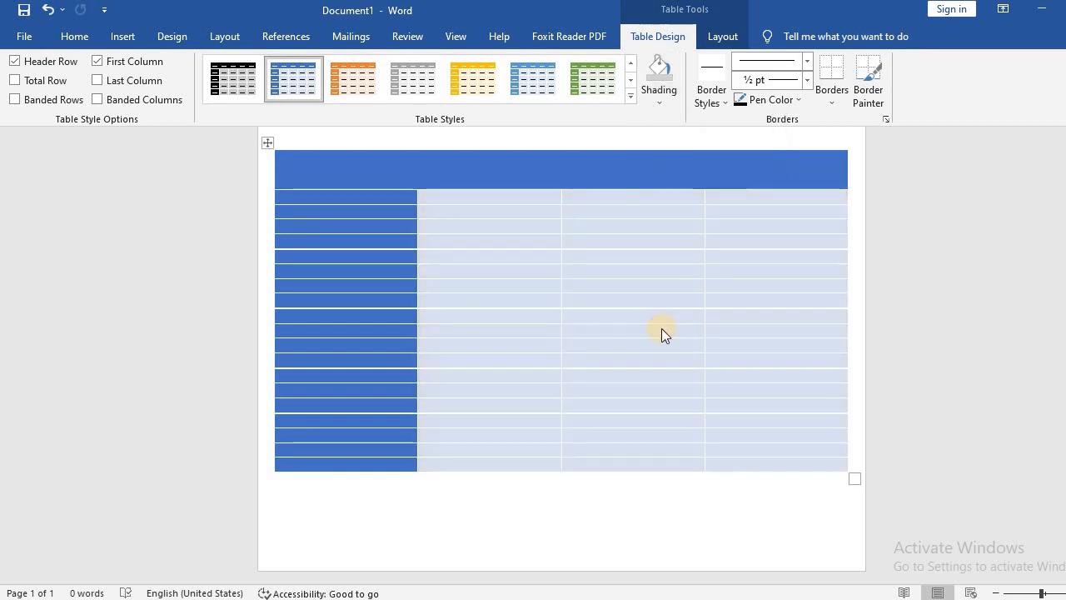
click(664, 328)
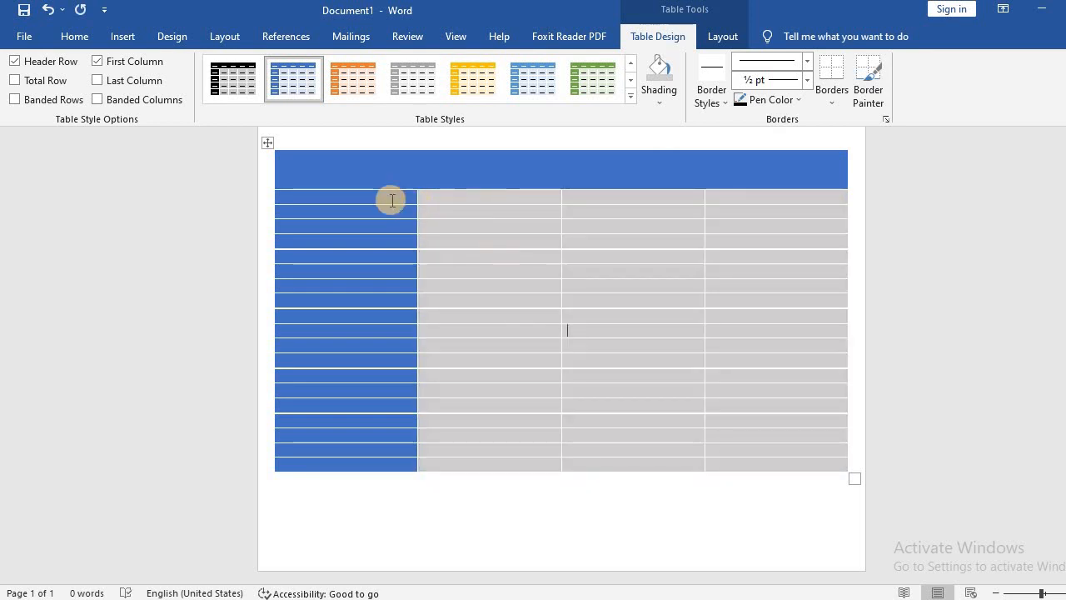
drag(392, 200, 398, 344)
click(267, 143)
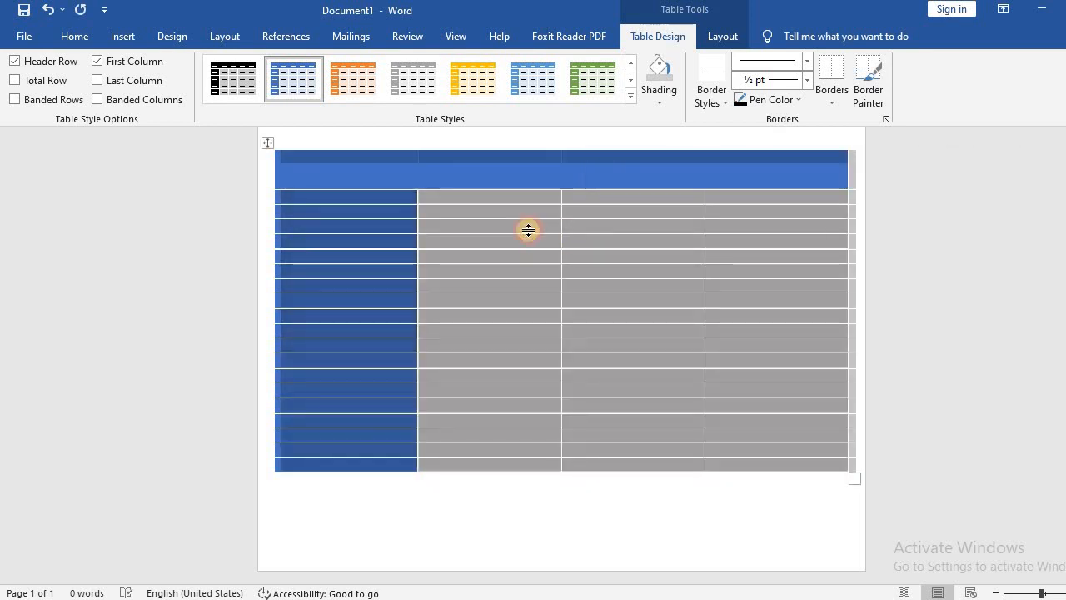
click(423, 194)
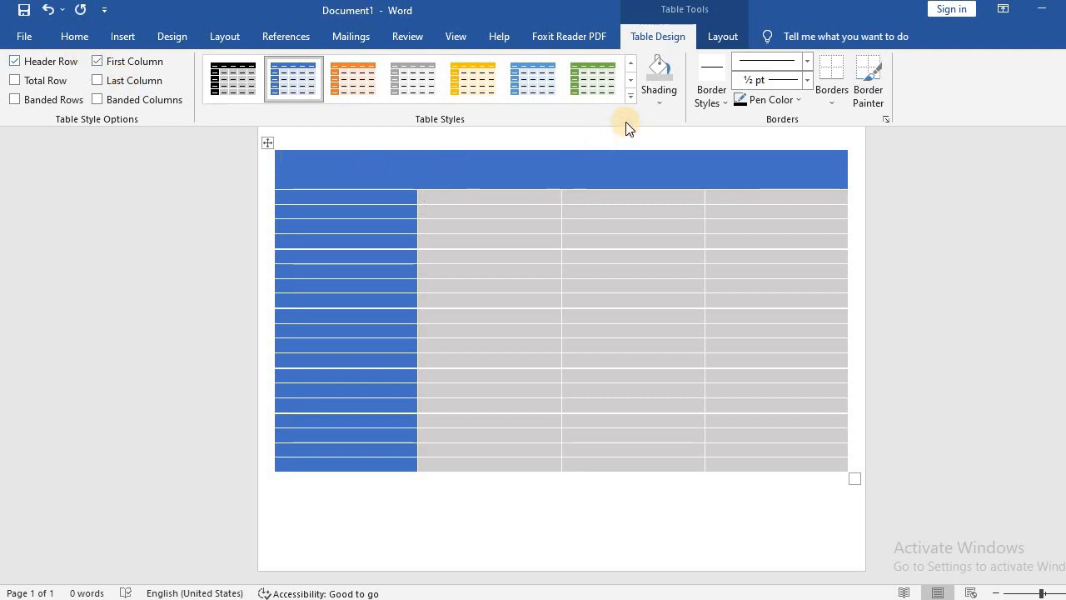
click(82, 49)
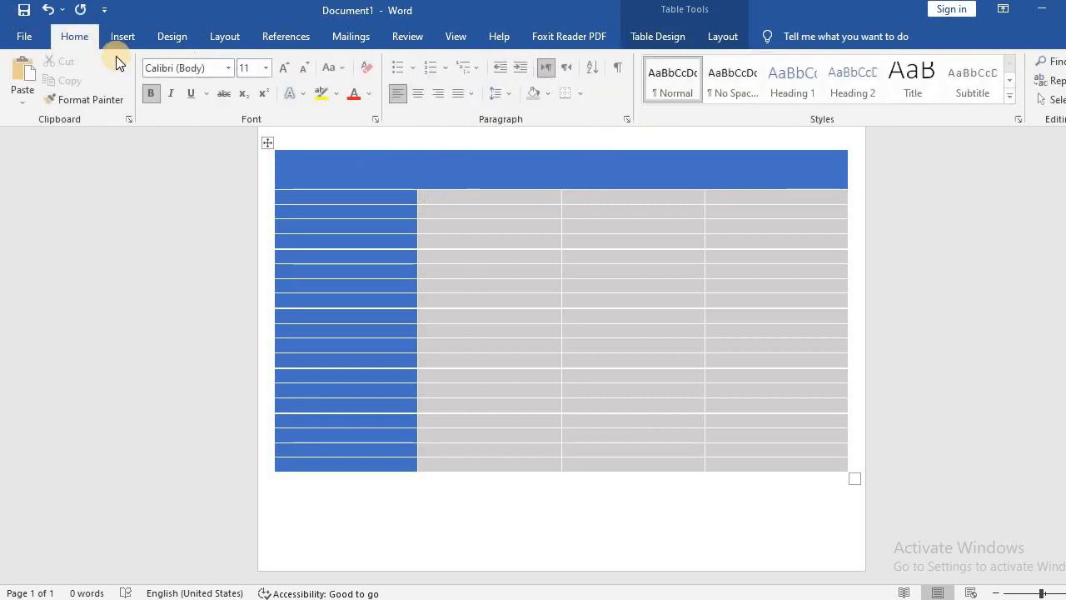
click(653, 39)
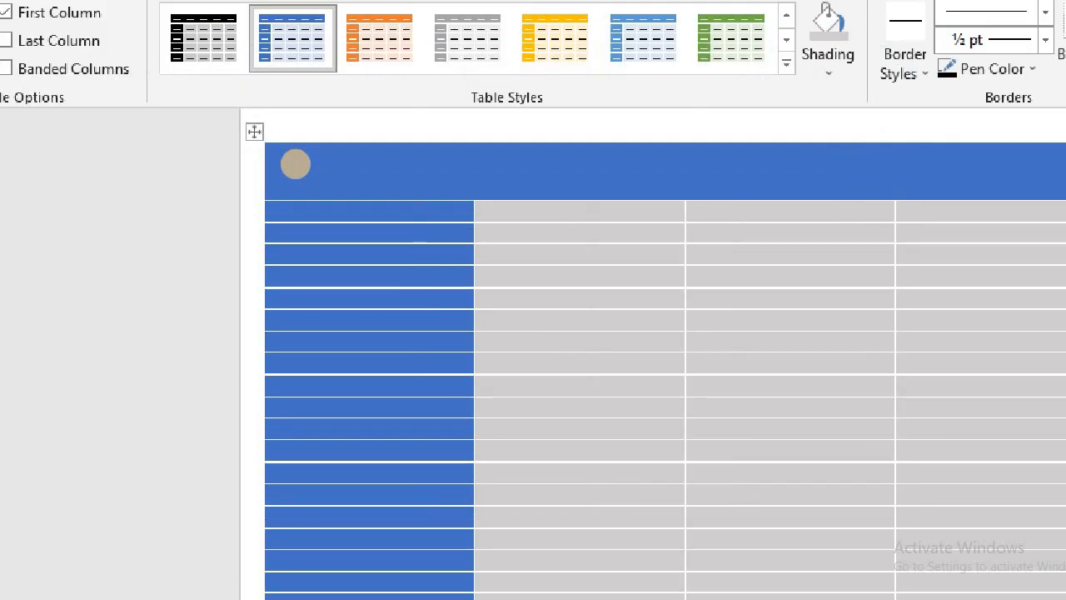
Step: Enter the sample text faukysee in the first header cell and delete it again
click(295, 162)
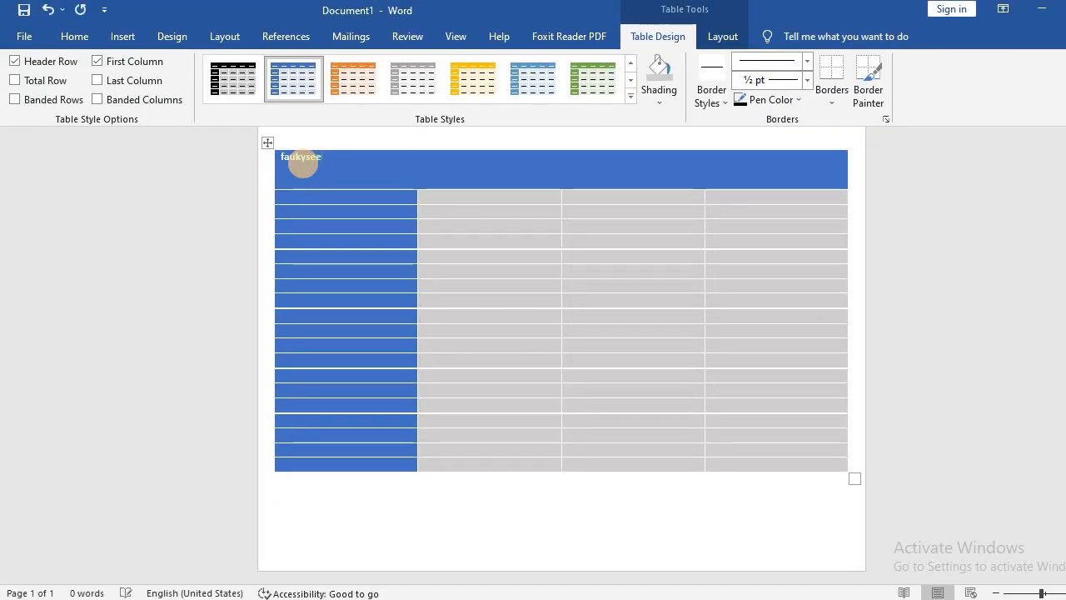
drag(333, 158, 266, 162)
click(344, 159)
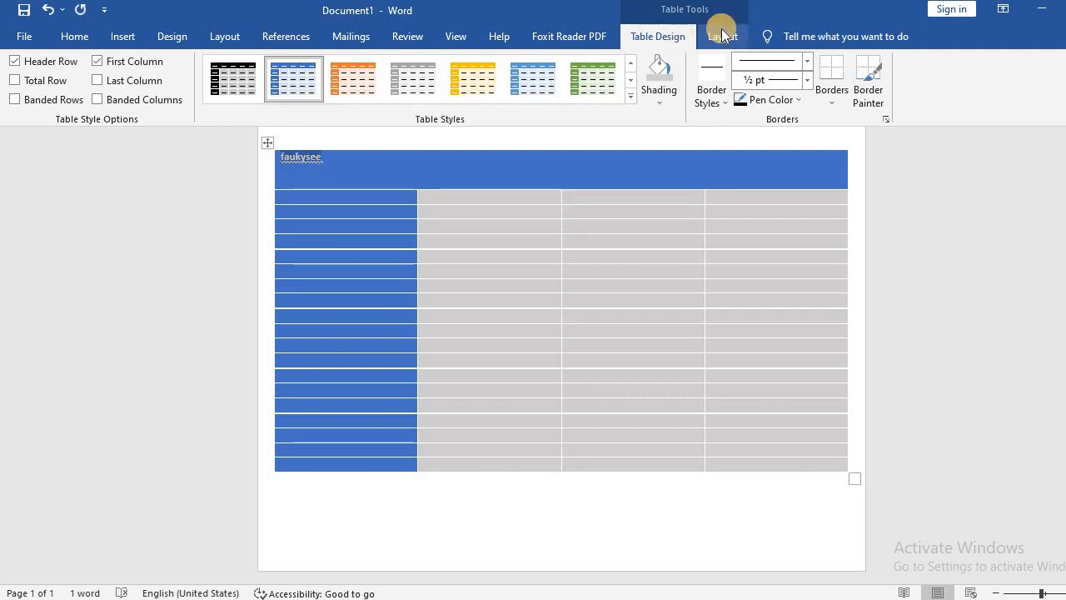
key(BackSpace)
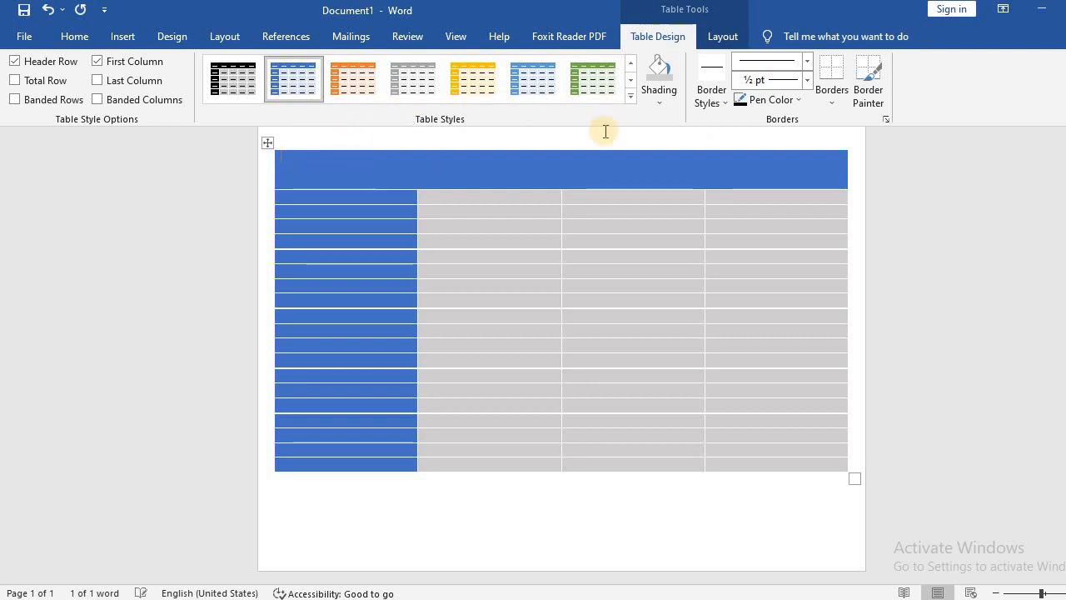
Step: Choose the blue single-line 1 ½ pt theme border style for the table borders
click(700, 101)
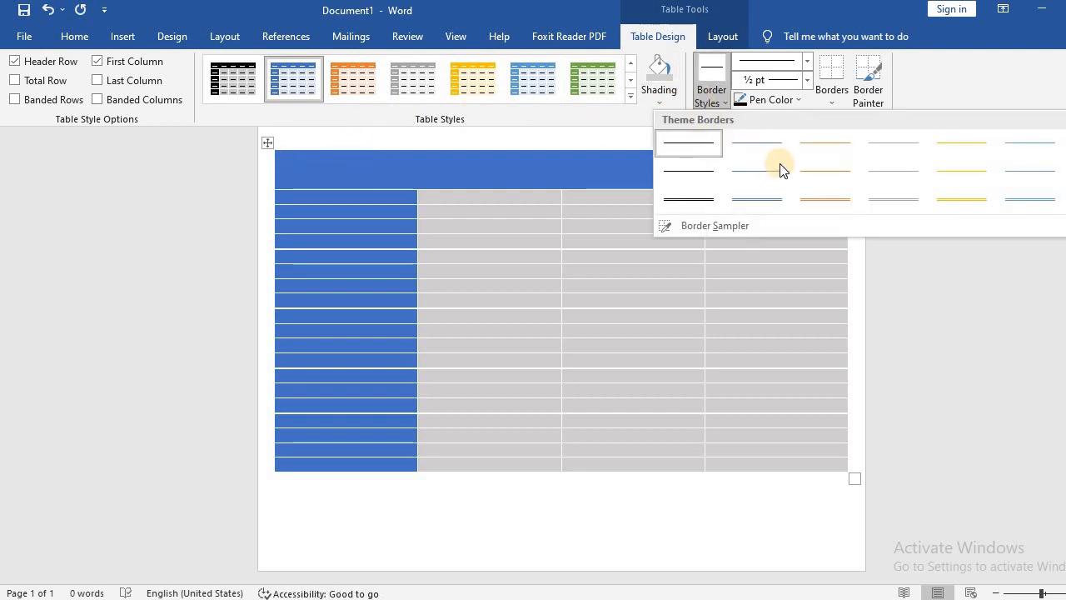
click(779, 164)
click(759, 143)
click(709, 98)
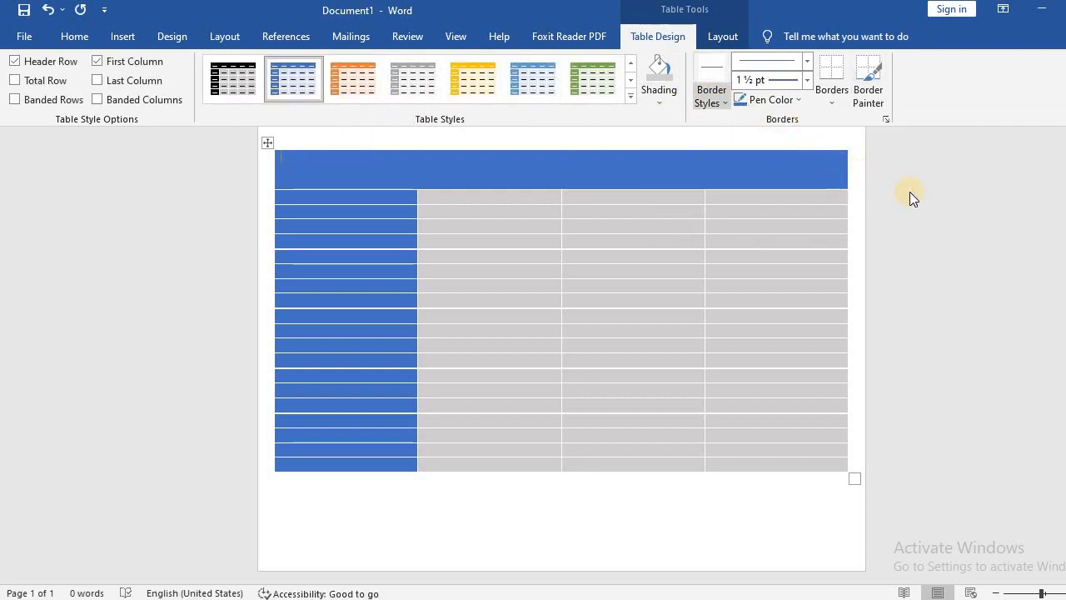
click(740, 286)
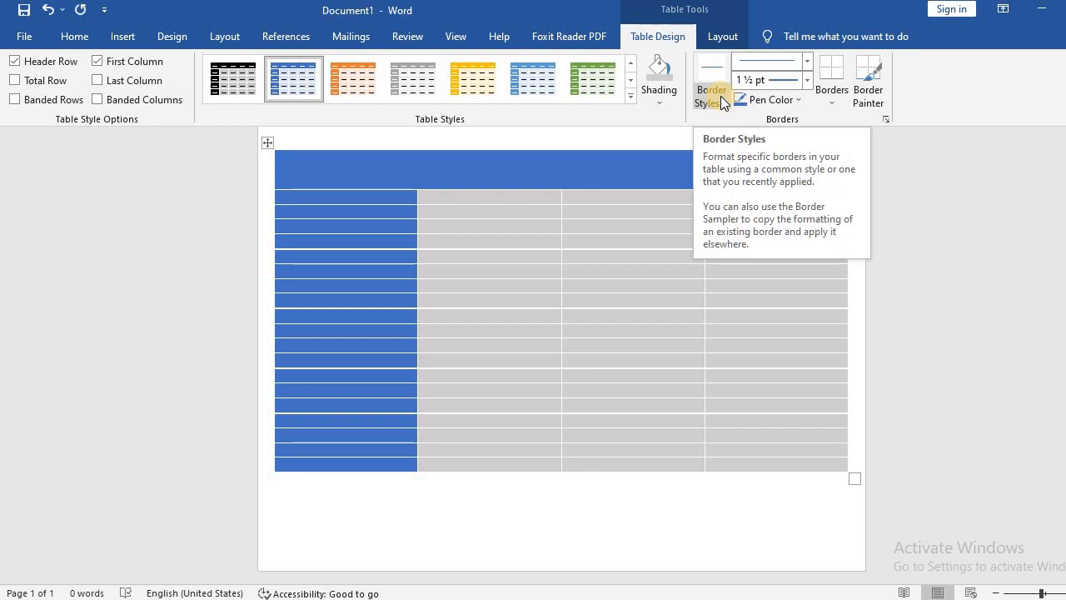
Step: Review the border line styles, set the line weight to 6 pt, and try painting a border in the header row
click(807, 79)
click(808, 58)
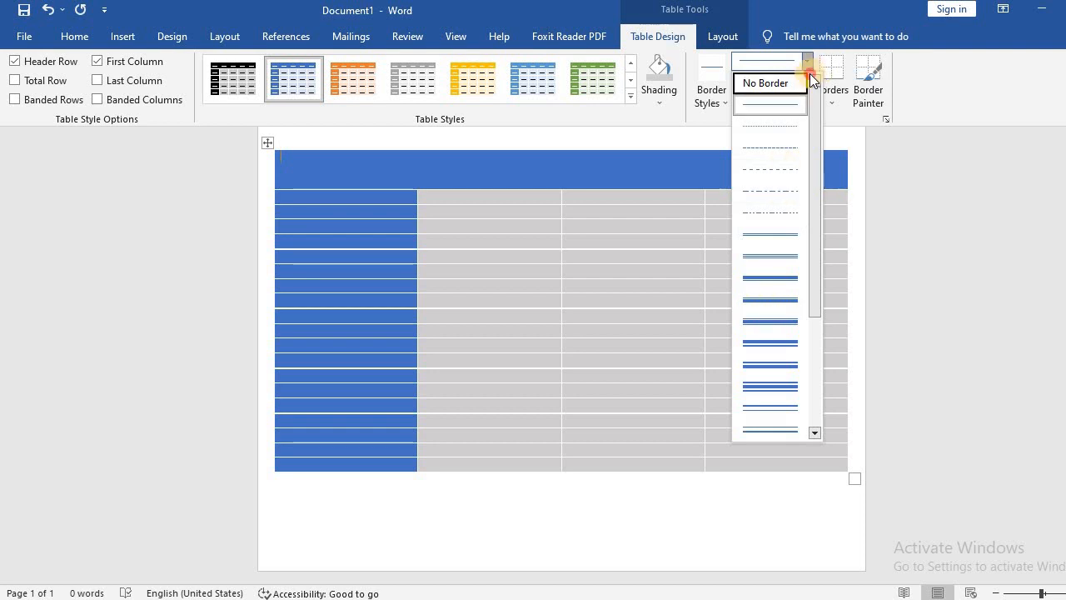
click(839, 160)
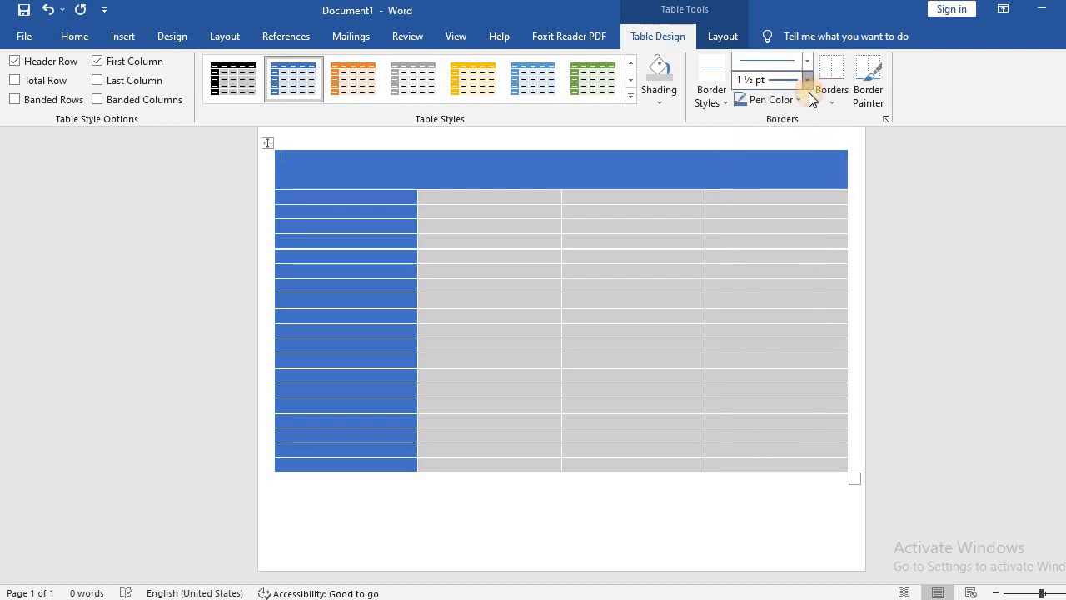
click(807, 80)
click(782, 275)
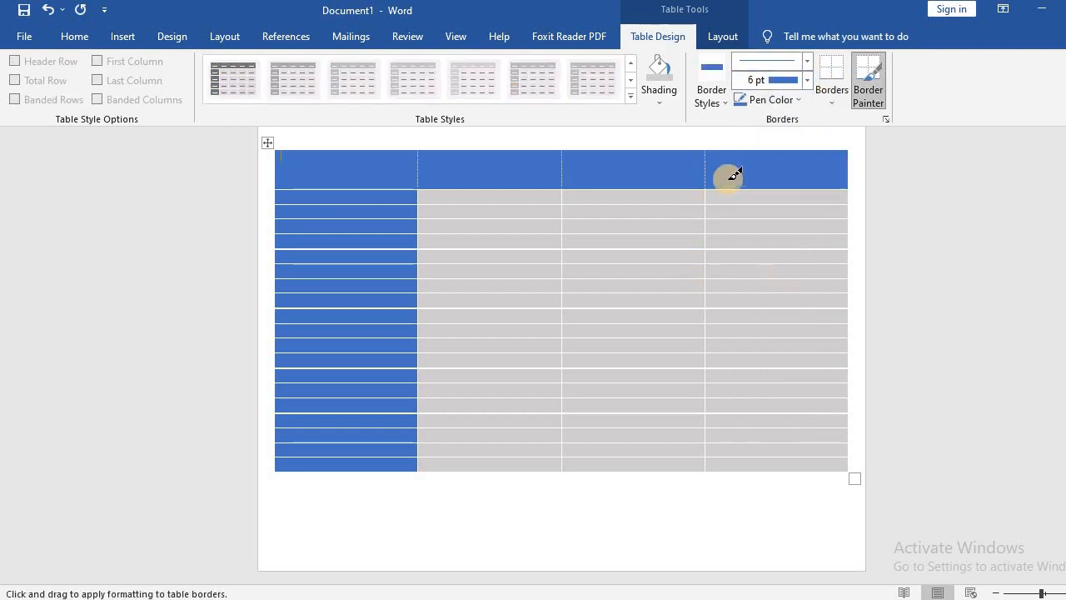
click(571, 161)
drag(552, 159, 557, 220)
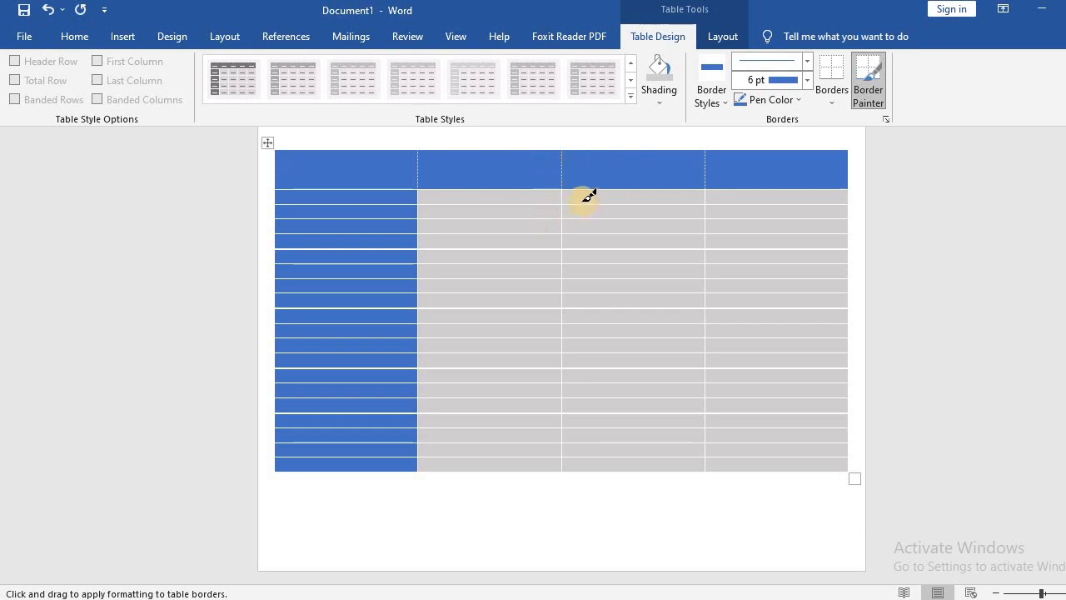
Step: Set the pen color to dark blue-gray, try painting the border beneath the third header cell, and undo that border
click(796, 100)
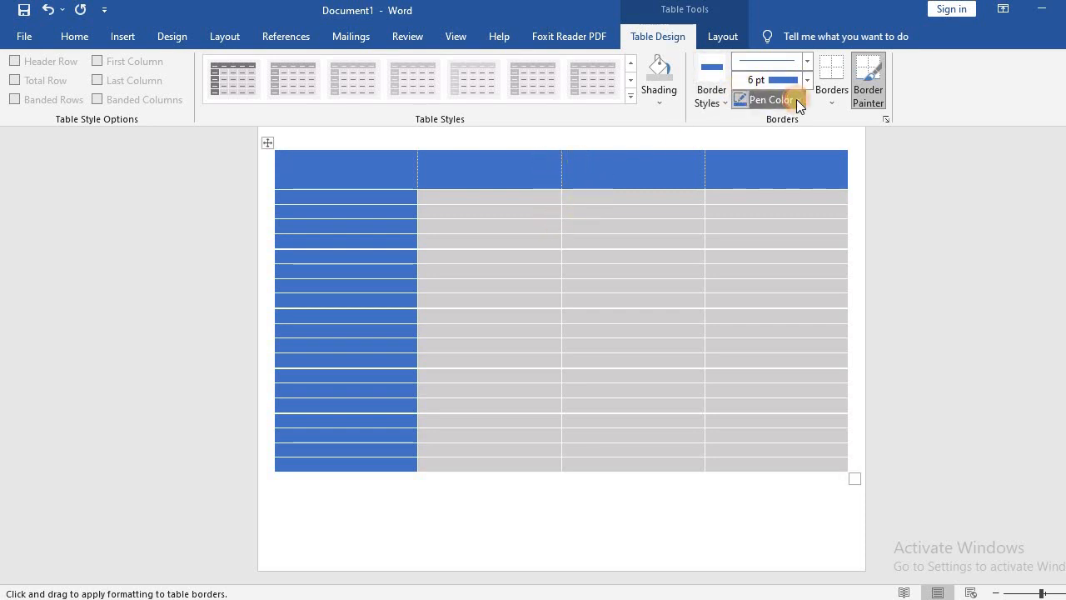
click(786, 158)
mouse_move(624, 186)
mouse_down()
mouse_move(686, 188)
mouse_move(671, 208)
mouse_up()
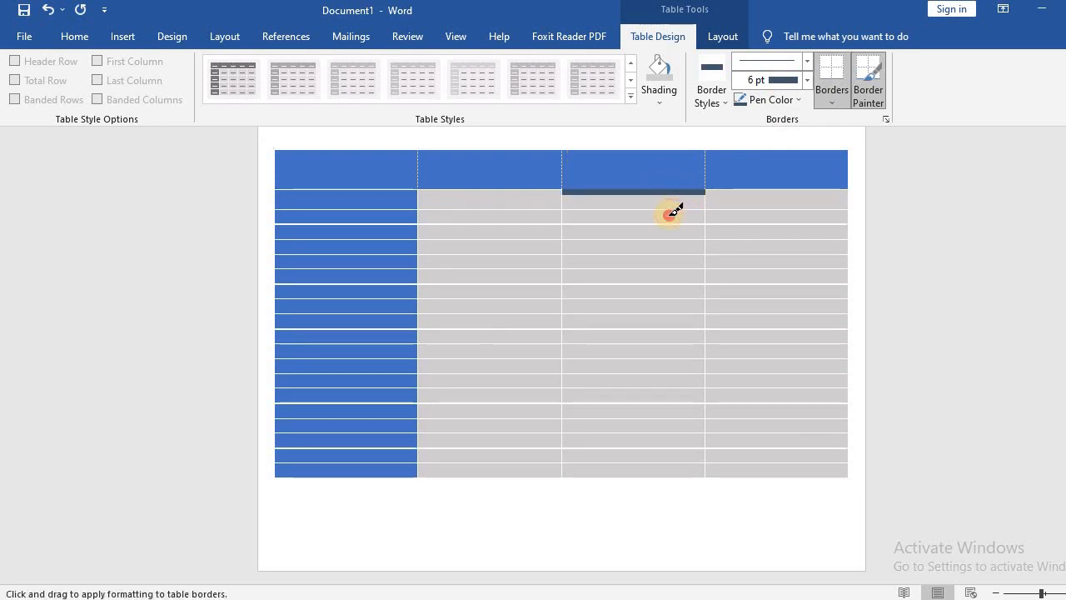
key(Escape)
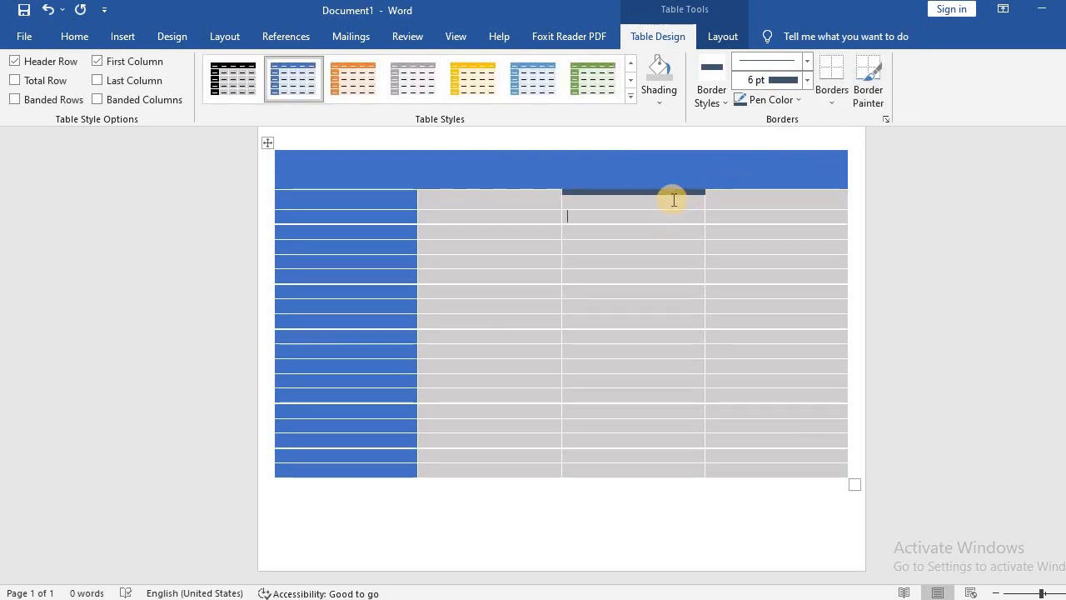
key(ctrl+z)
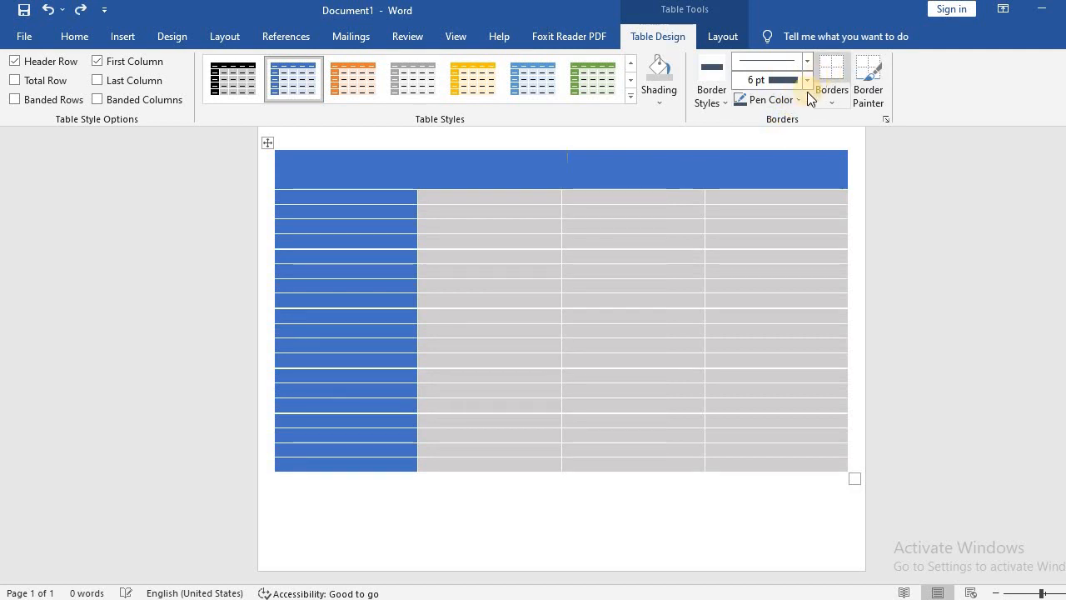
Step: Preview the border options and apply All Borders to the third header cell with the 6 pt dark blue-gray line
click(833, 95)
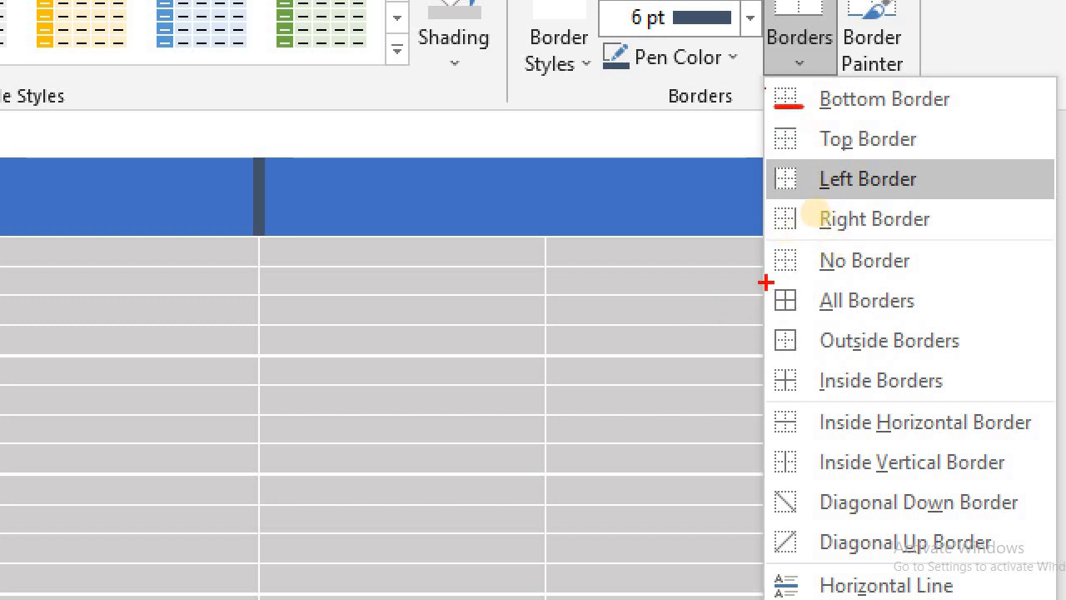
key(Escape)
click(833, 96)
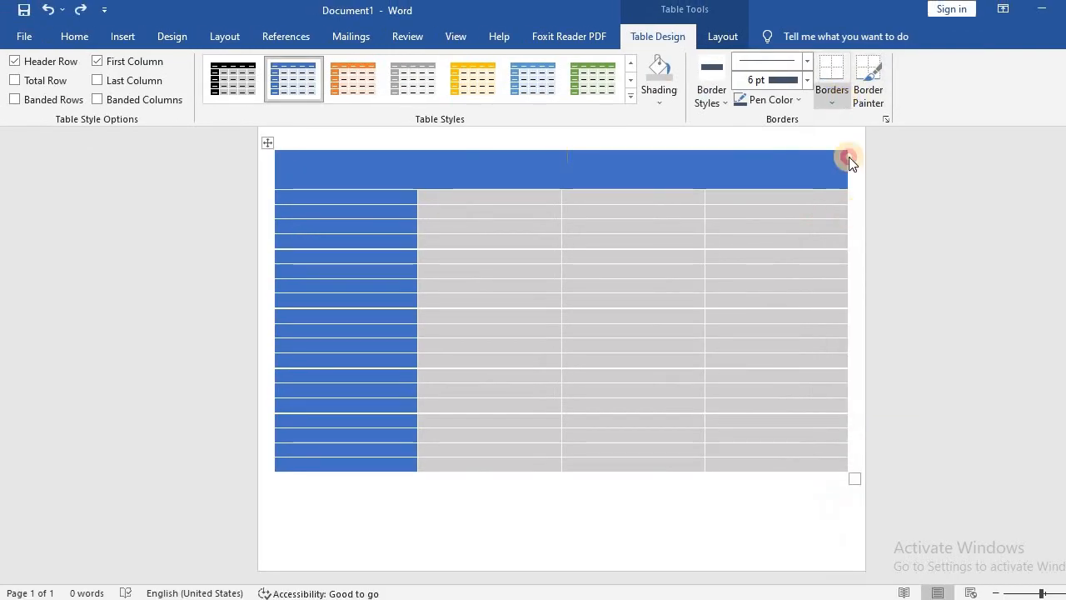
click(863, 221)
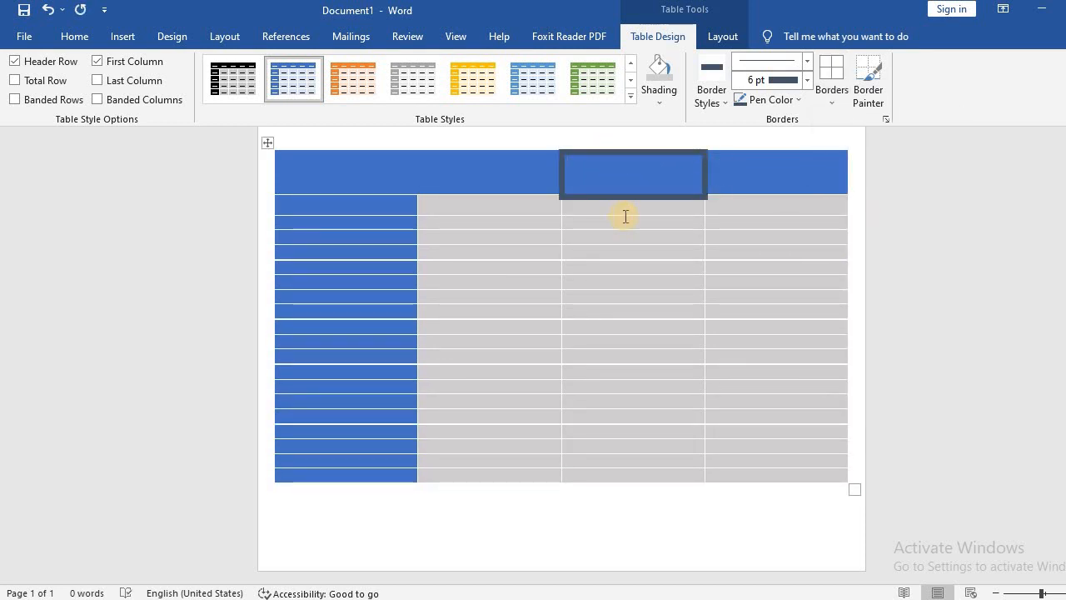
Step: Undo the third header cell's border and apply All Borders to the whole table with the 6 pt dark blue-gray line
key(ctrl+z)
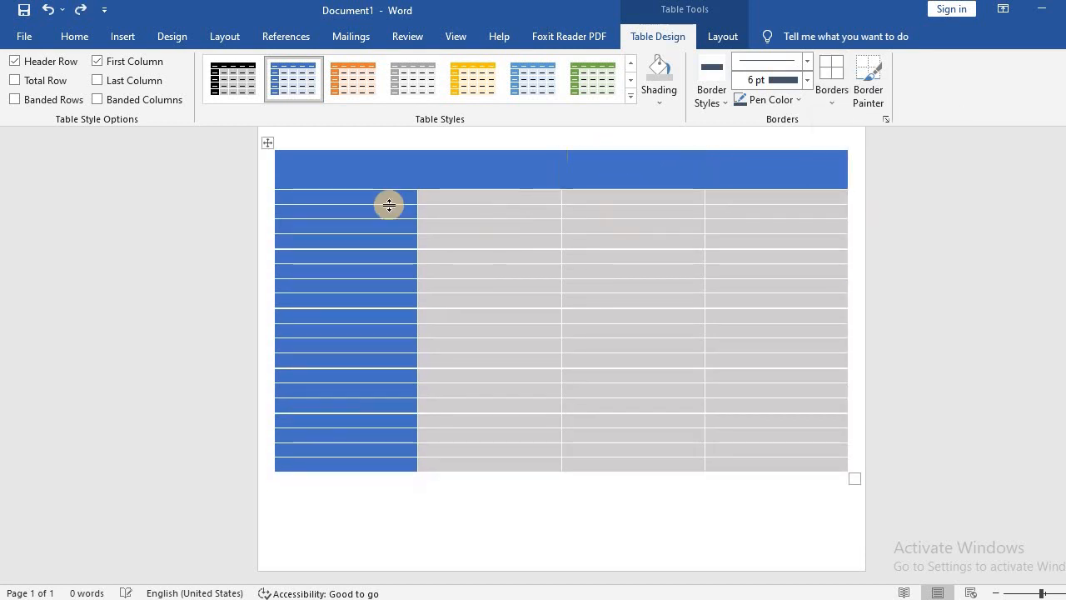
click(269, 146)
click(831, 100)
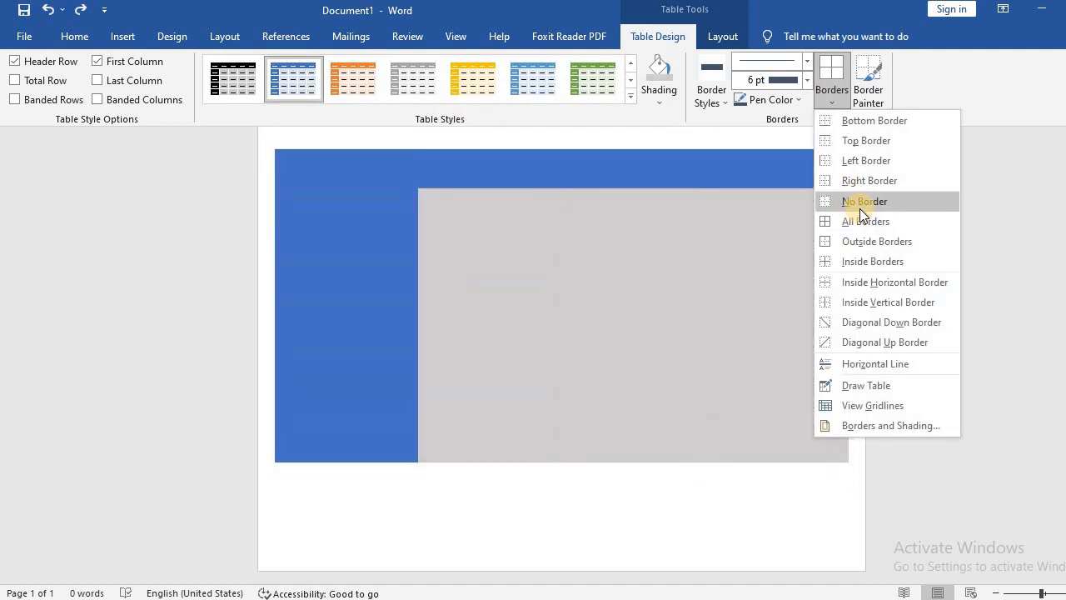
click(860, 222)
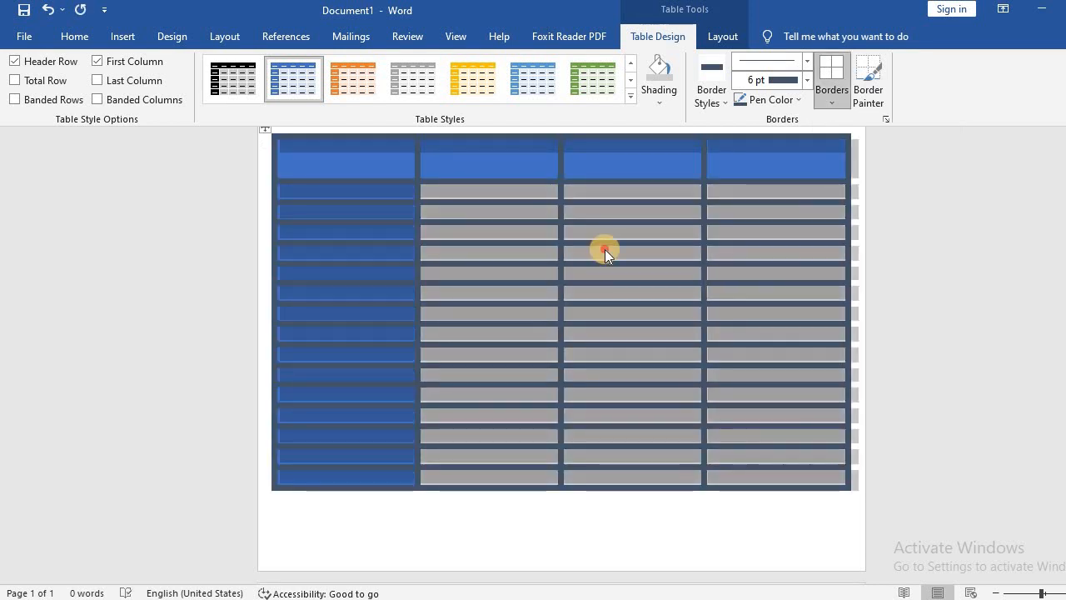
click(601, 249)
Step: Choose the black single-line ½ pt theme border and paint it above the first header cell and beneath the second one
click(718, 96)
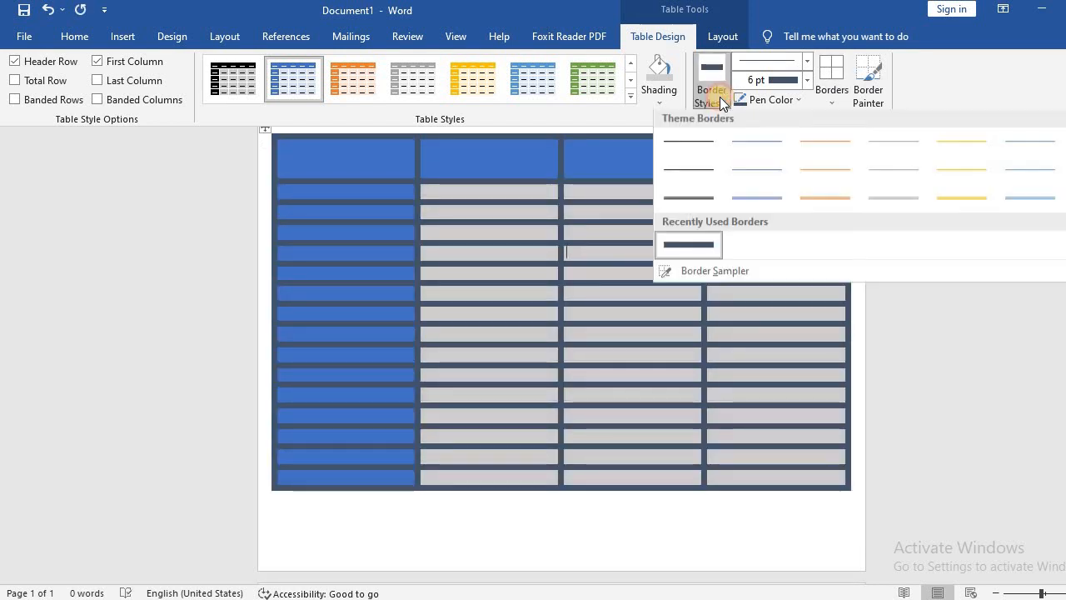
click(701, 141)
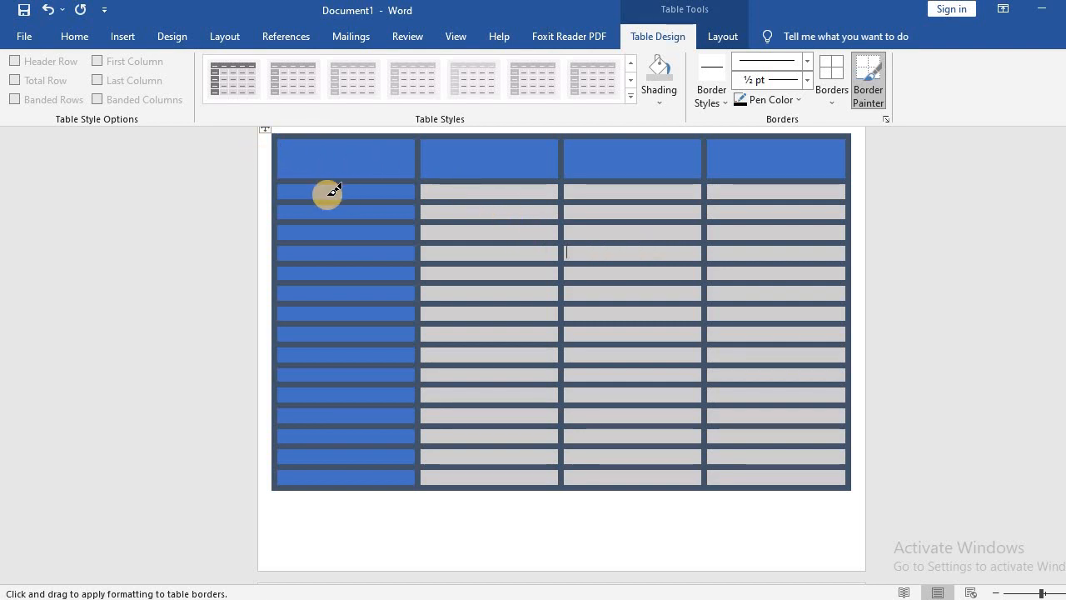
scroll(244, 201, up, 3)
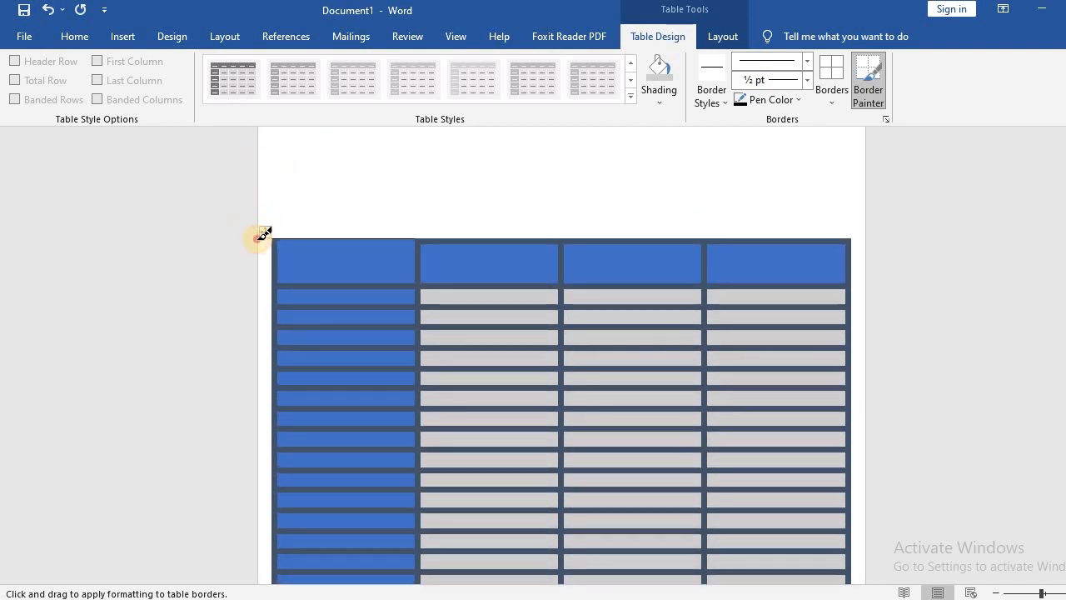
mouse_move(268, 237)
mouse_down()
mouse_move(457, 280)
mouse_move(412, 271)
mouse_move(492, 274)
mouse_up()
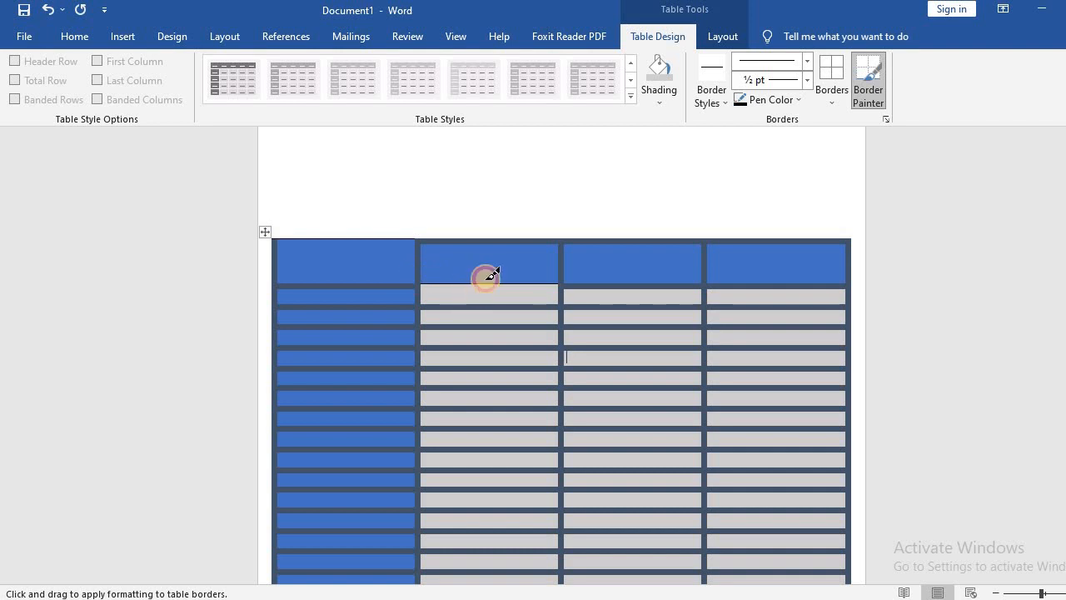
click(480, 285)
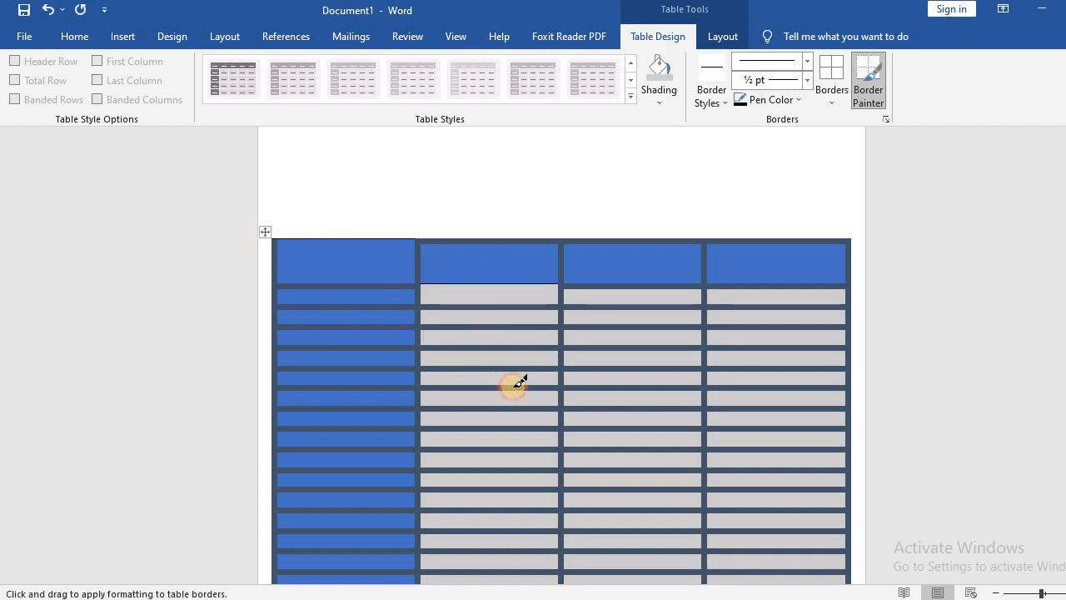
Step: Undo the painted borders and the table-wide All Borders change, and turn off the Border Painter
key(ctrl+z)
key(ctrl+z)
key(ctrl+z)
key(ctrl+z)
key(ctrl+z)
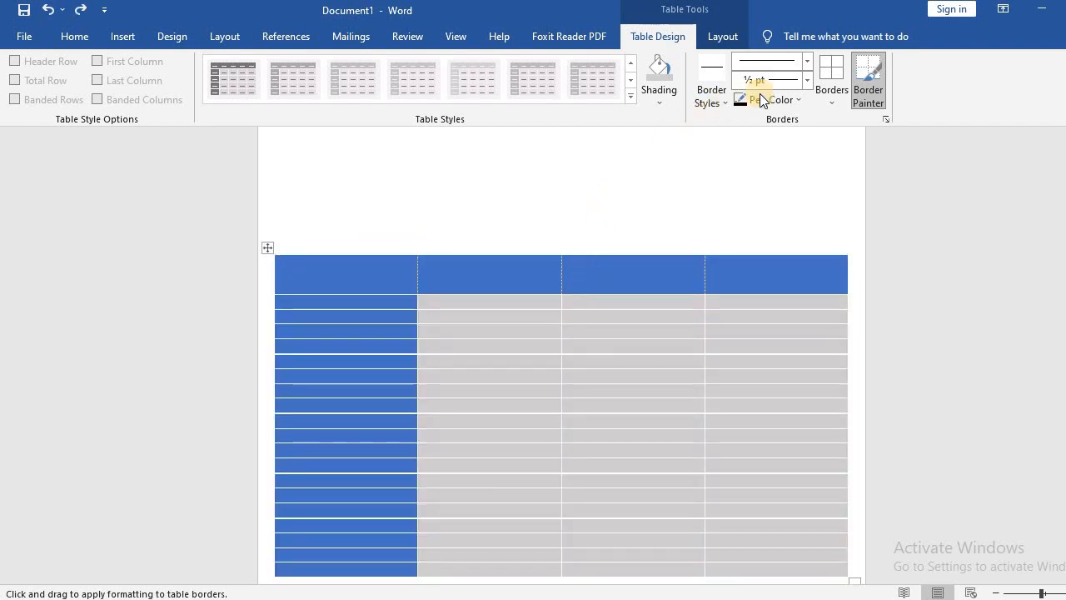
click(872, 92)
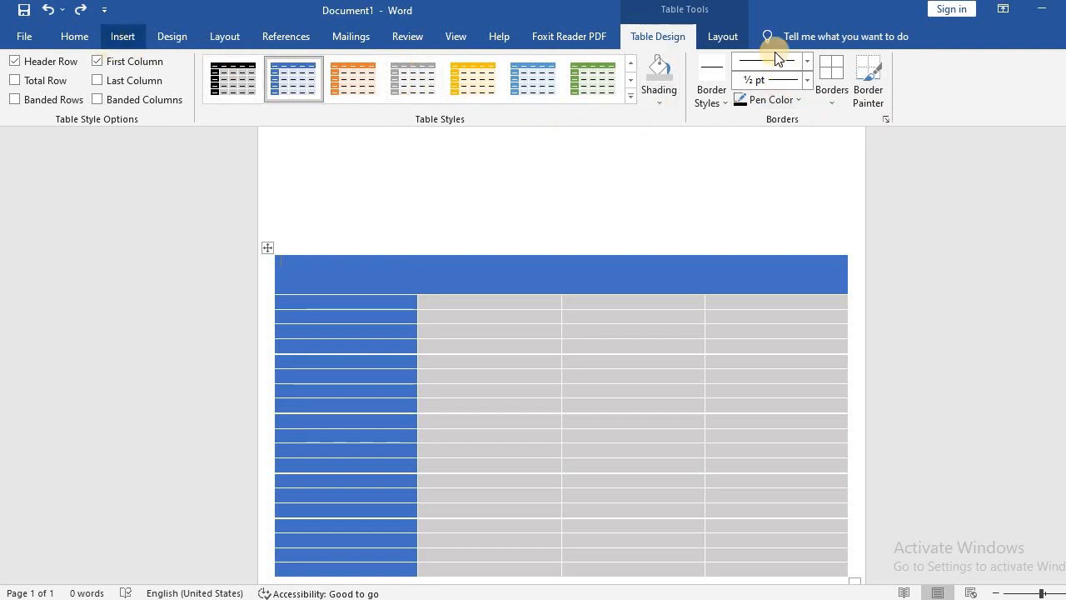
Step: Turn the Draw Table tool on and off again, and activate the table Eraser
click(722, 39)
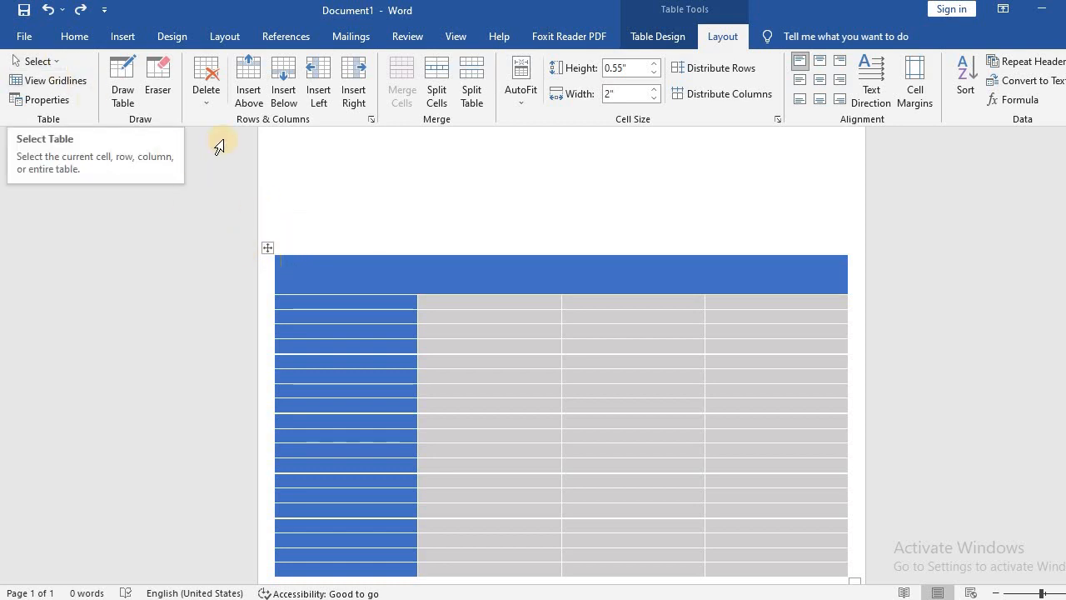
click(122, 96)
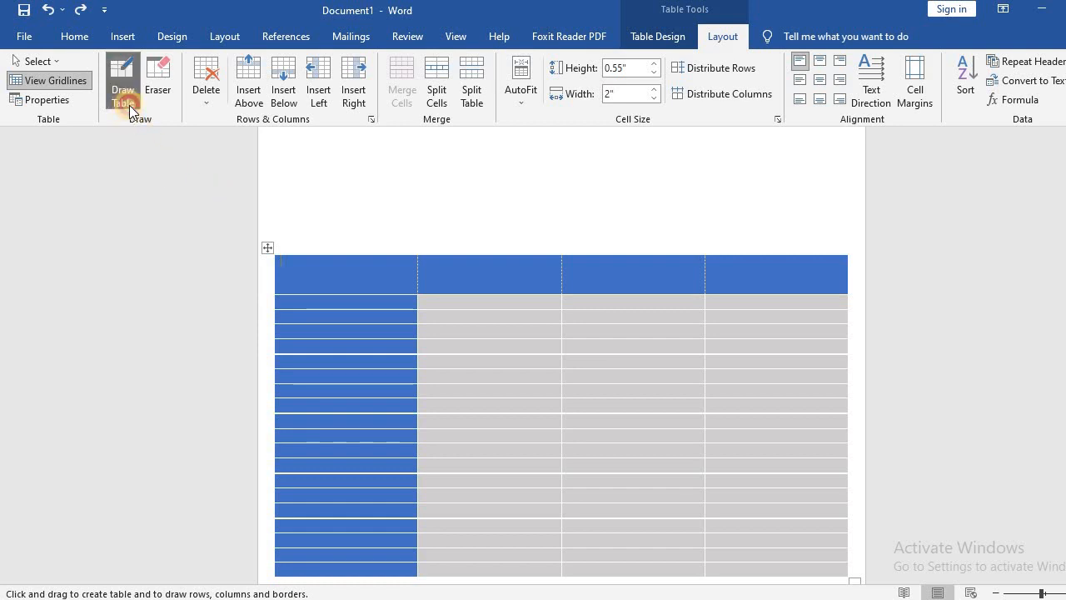
click(122, 92)
click(167, 96)
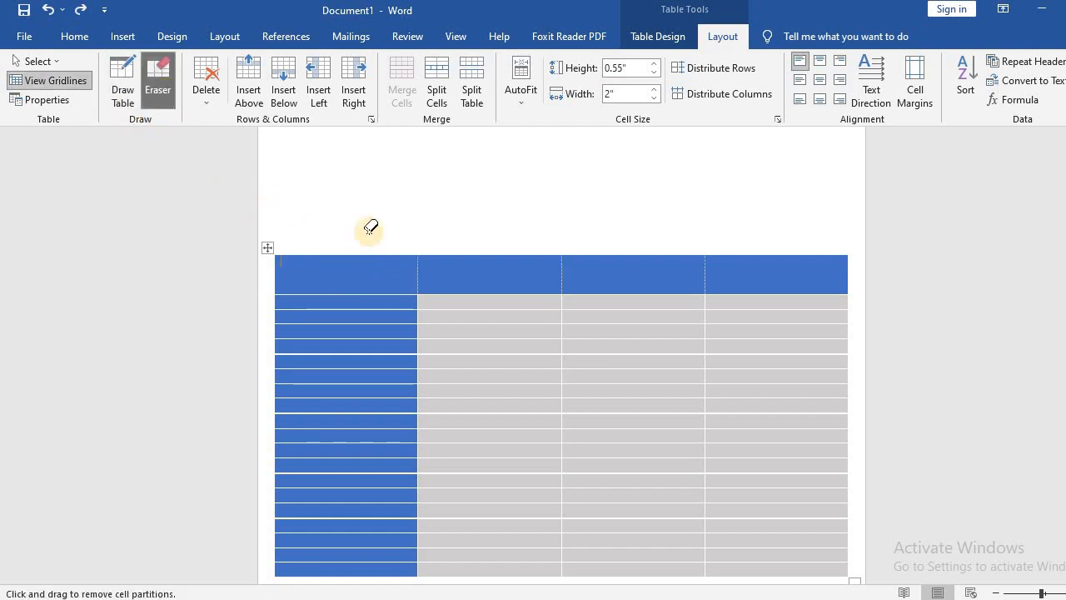
Step: Try deleting the table's header row from its first cell, and undo the deletion
click(207, 92)
click(326, 273)
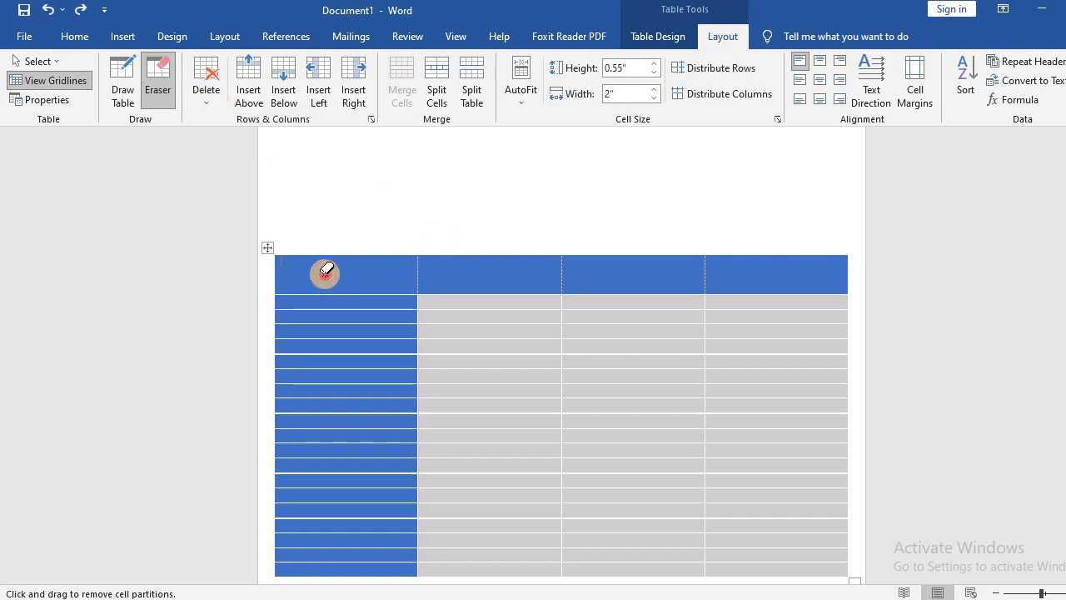
click(209, 105)
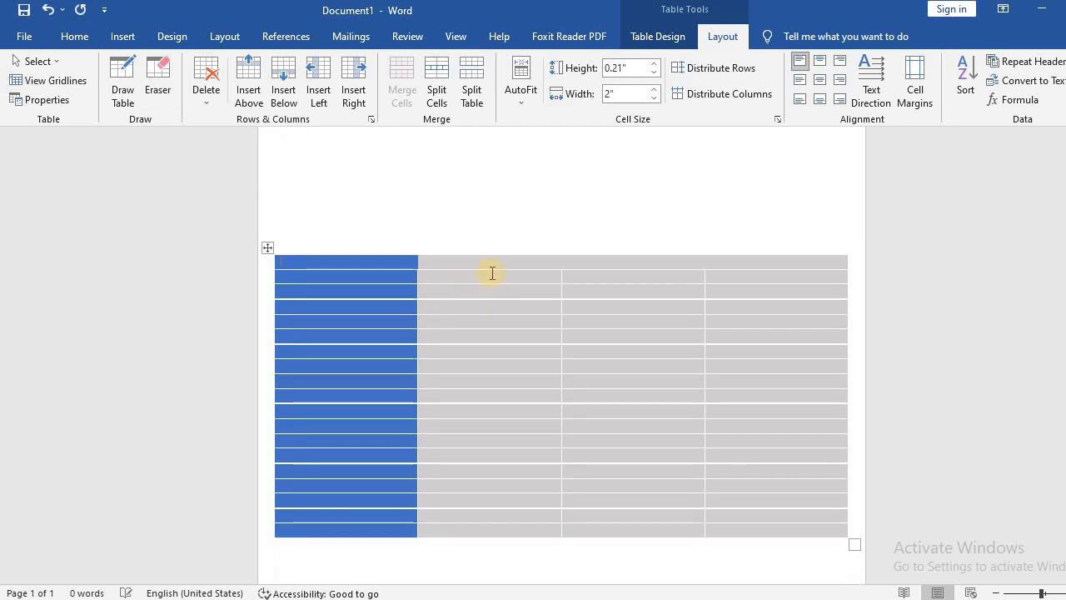
click(493, 263)
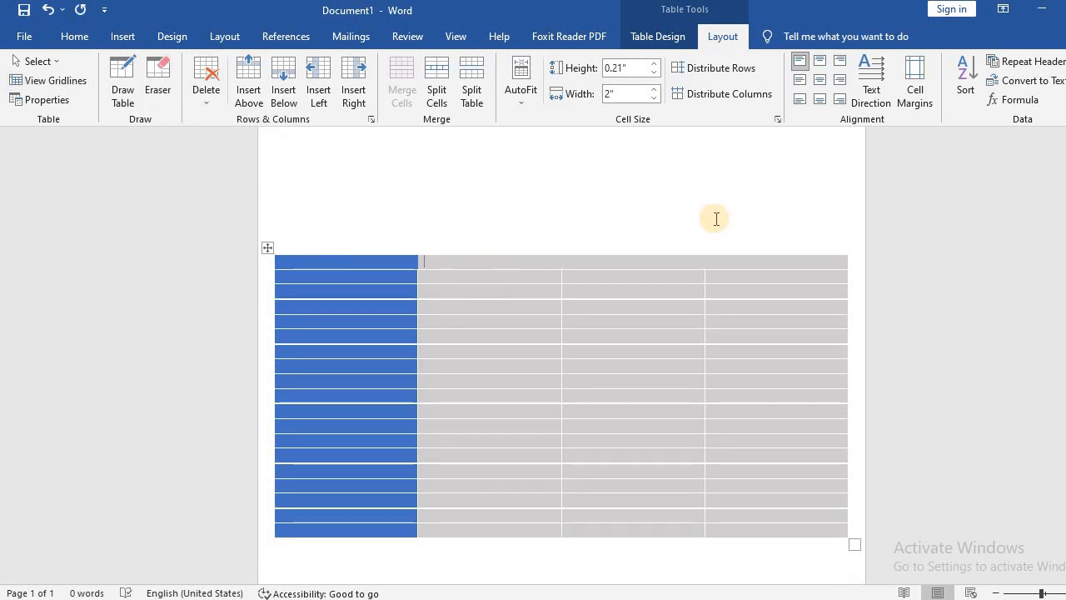
key(ctrl+z)
Step: Delete the second-column cell in the third row beneath the header, shifting the remaining cells left
click(346, 255)
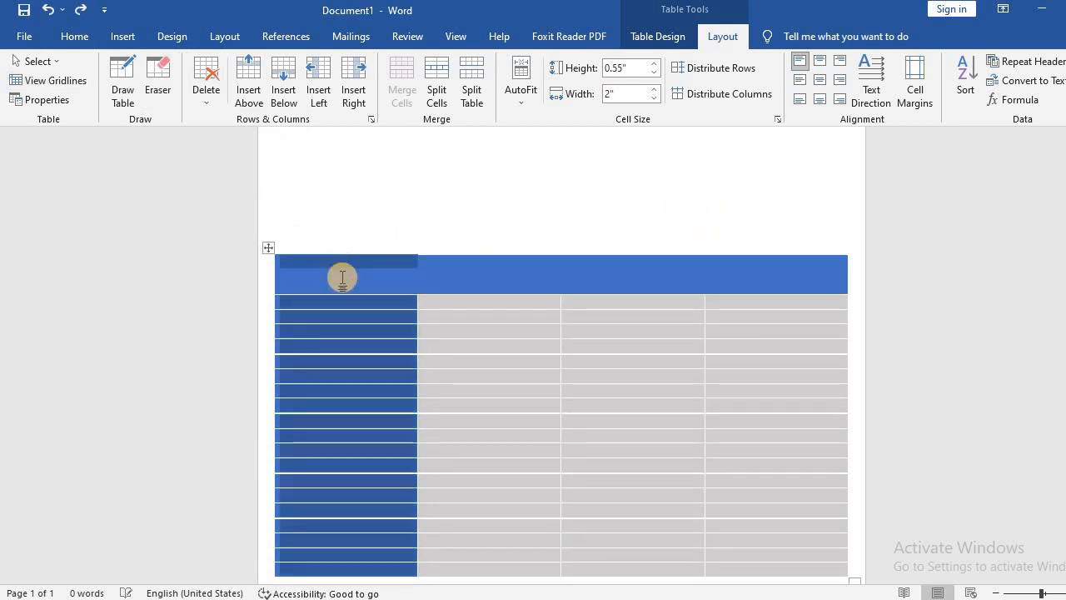
click(440, 329)
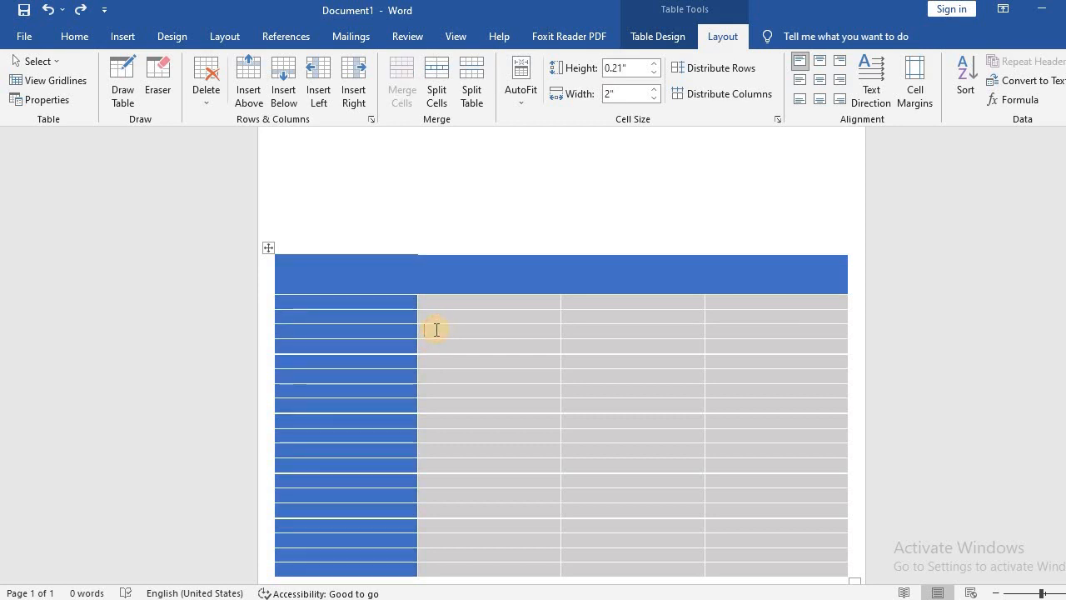
click(209, 104)
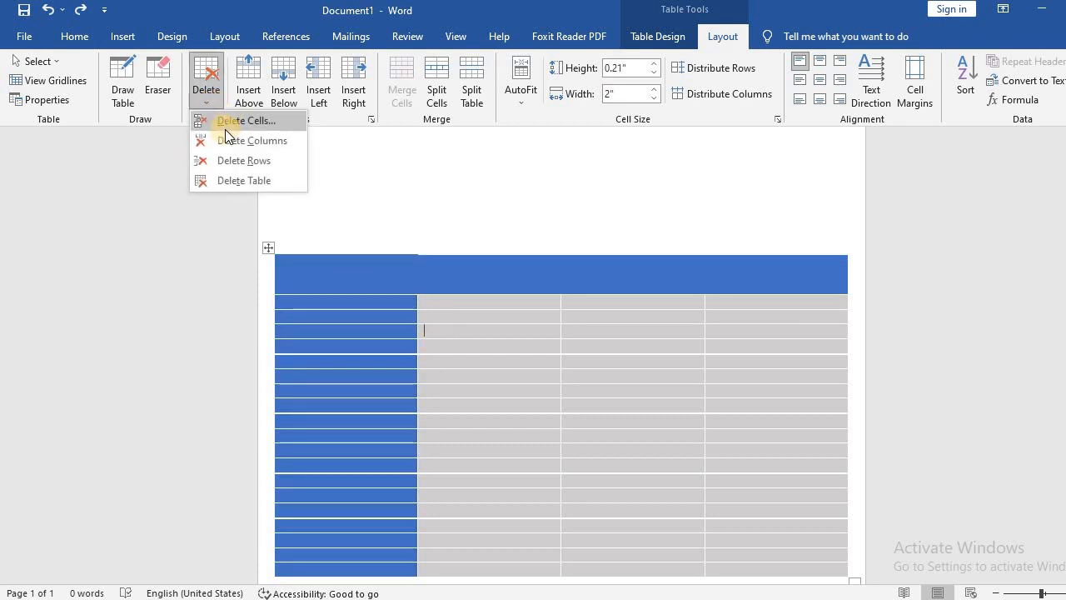
click(225, 125)
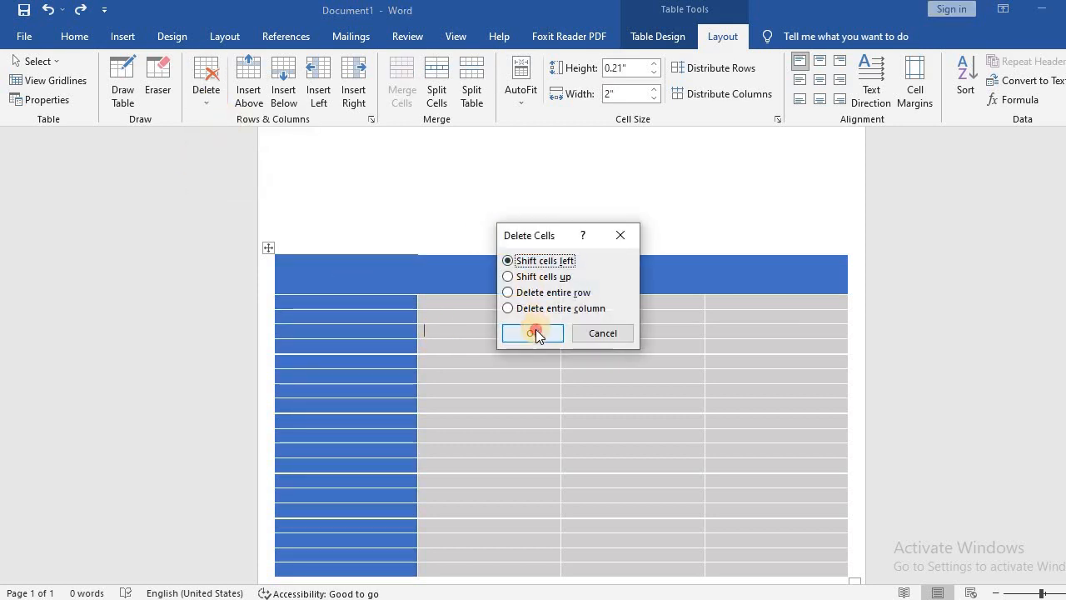
click(533, 333)
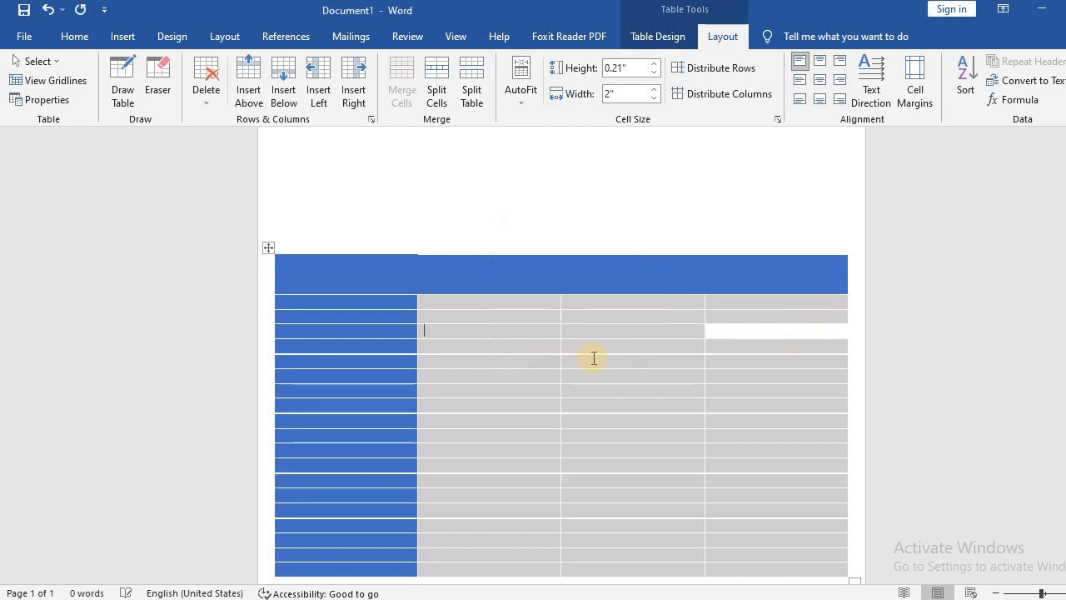
click(812, 329)
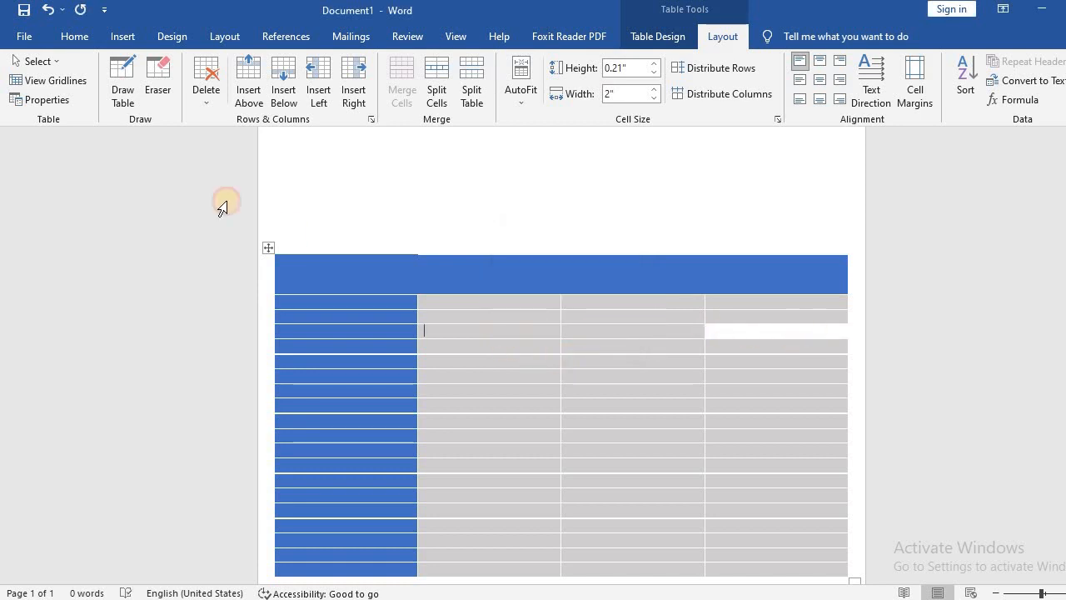
Step: Insert a row above the shortened row, and undo both the row insertion and the cell deletion
click(248, 96)
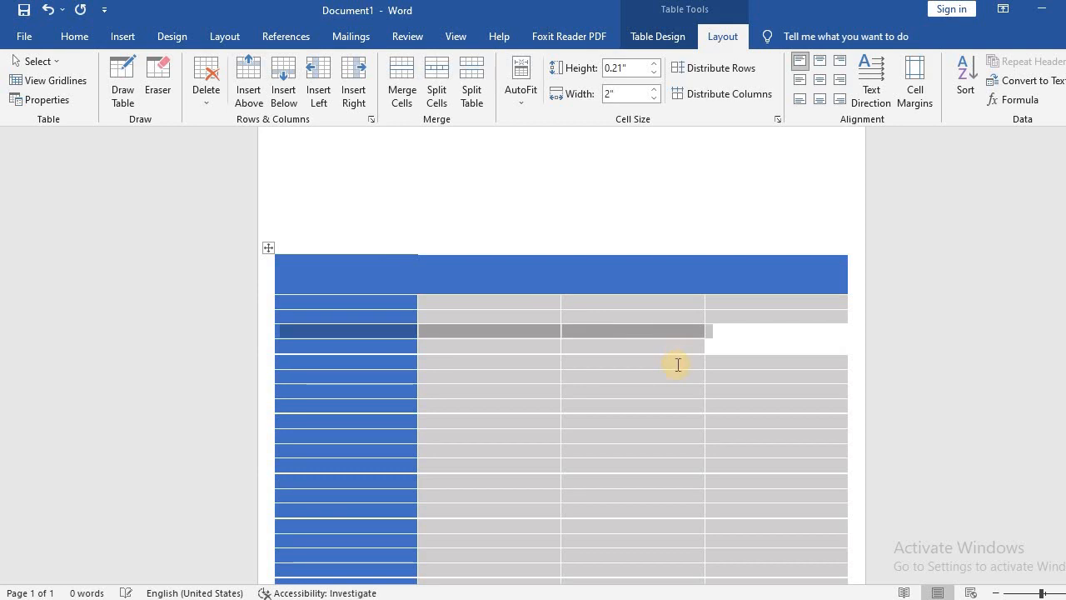
key(ctrl+z)
key(ctrl+z)
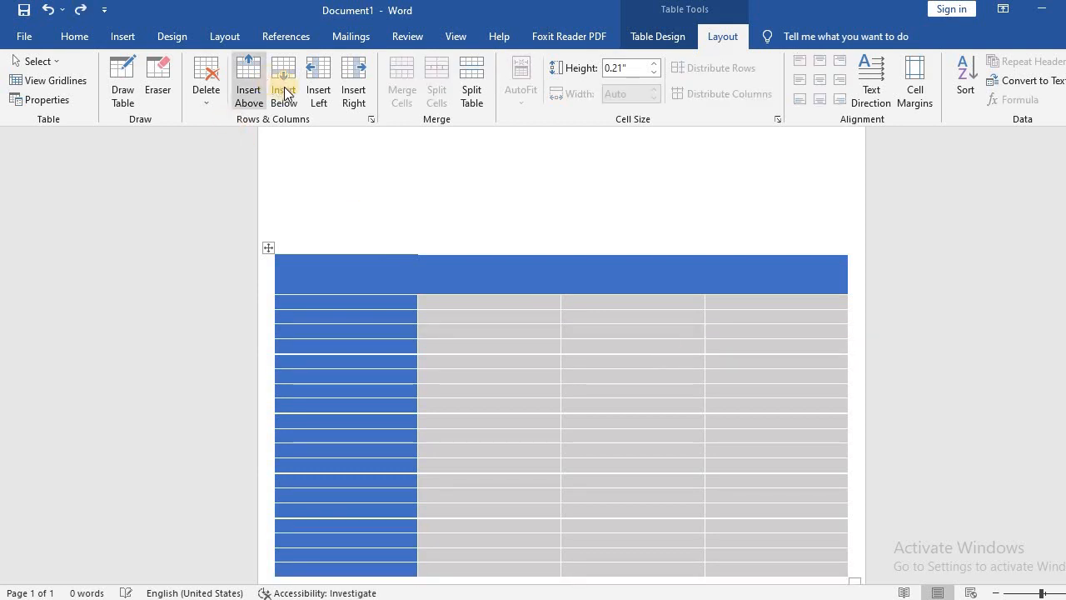
Step: Fill the first column's four cells beneath the header with "Iyg8o 8uo", "Ogiuo gu8o", "ytigyukxcfbhcfgjftj" and "kuukouhiol"
click(345, 330)
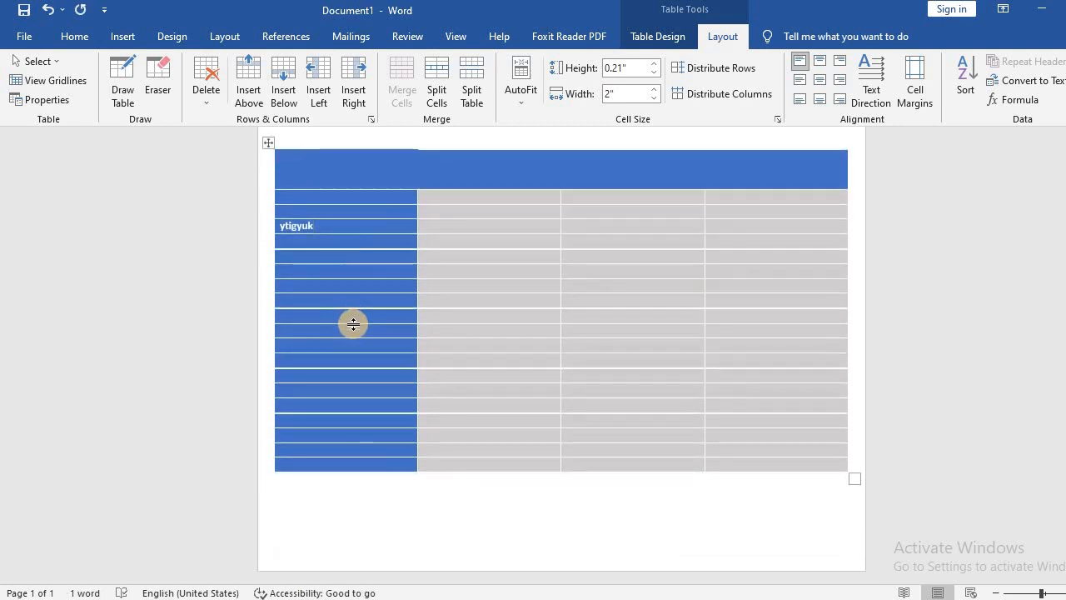
text(xcfbhcfg)
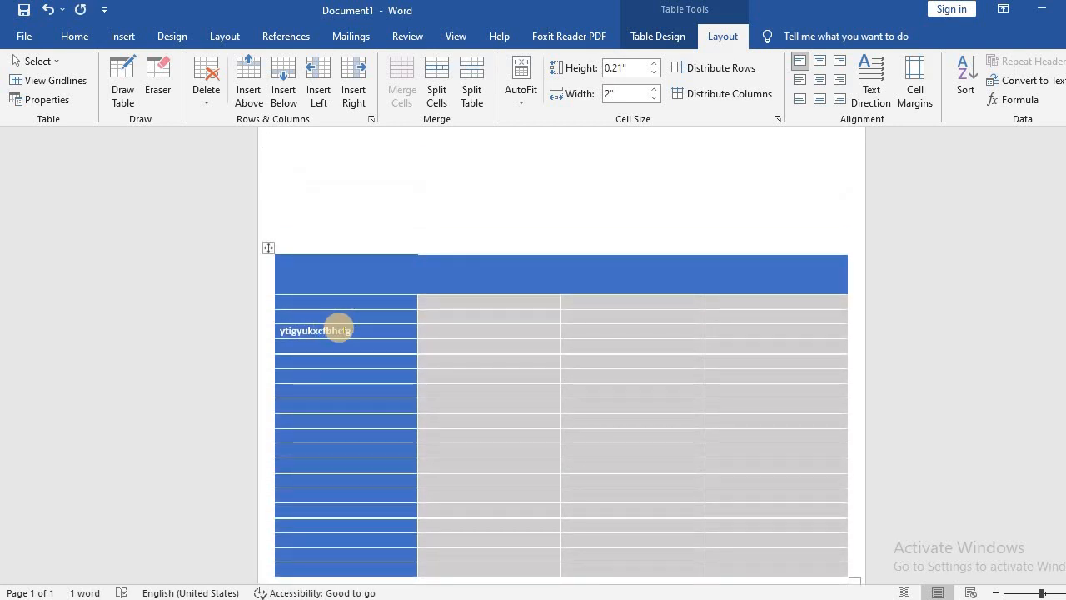
text(jftj)
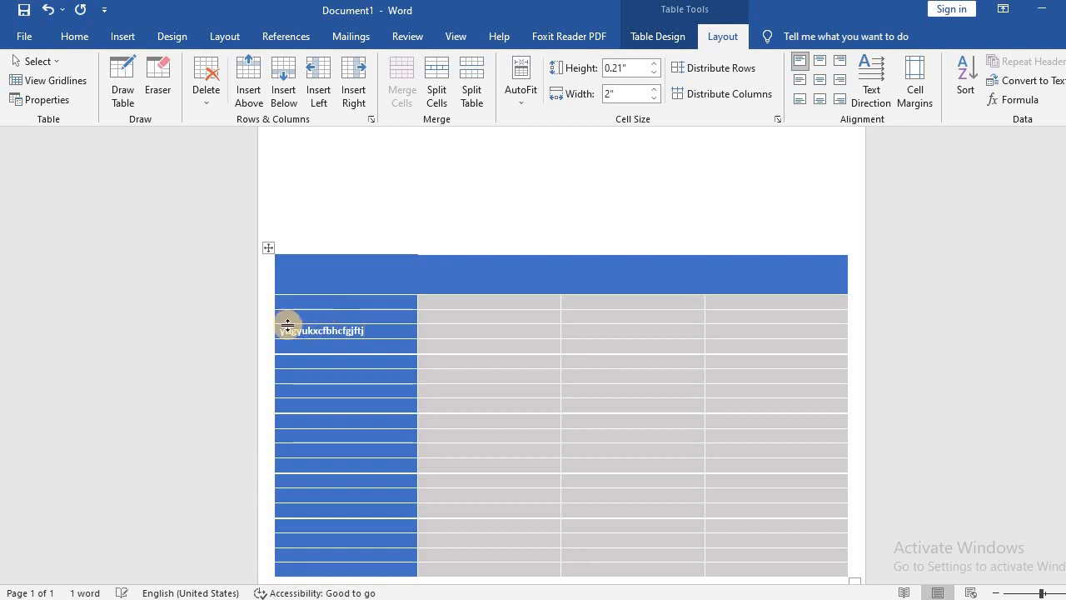
text(Iyg8o 8uo)
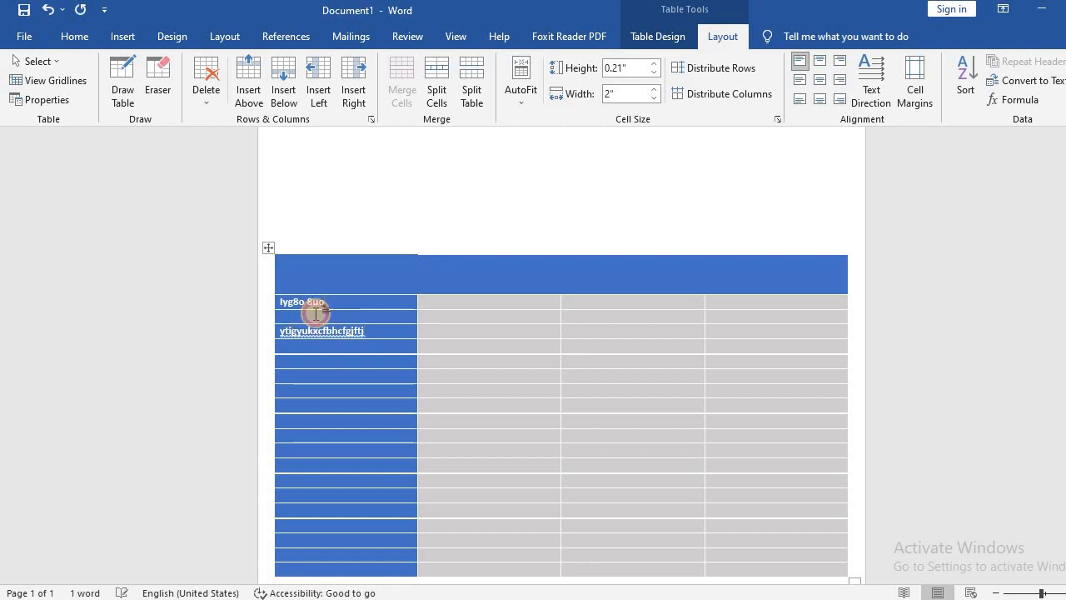
click(317, 315)
text(Ogiuo gu8o)
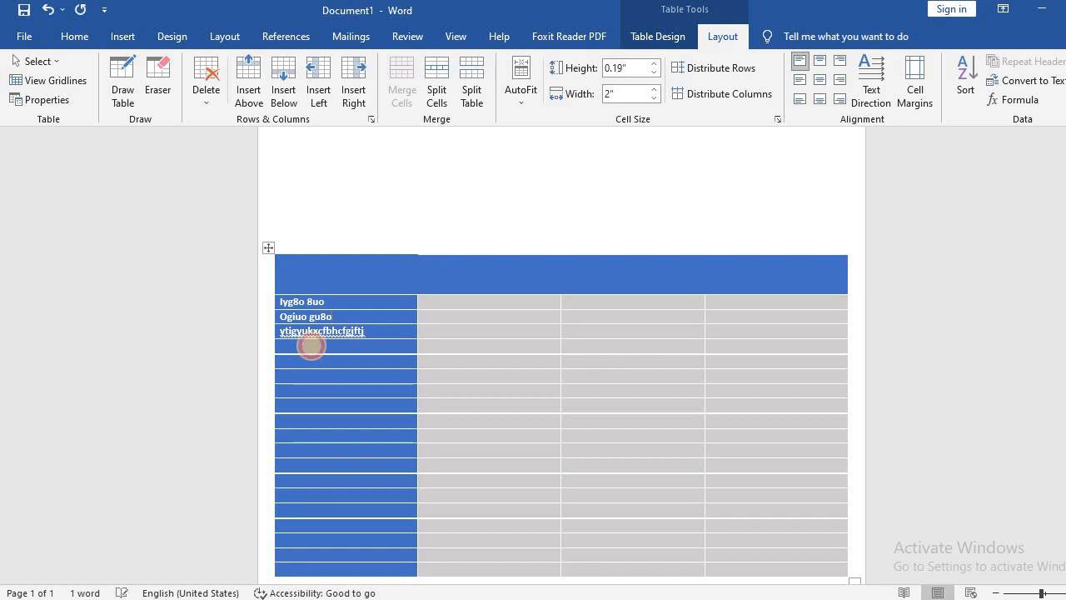
click(311, 346)
text(kuukouhiol)
scroll(317, 400, down, 3)
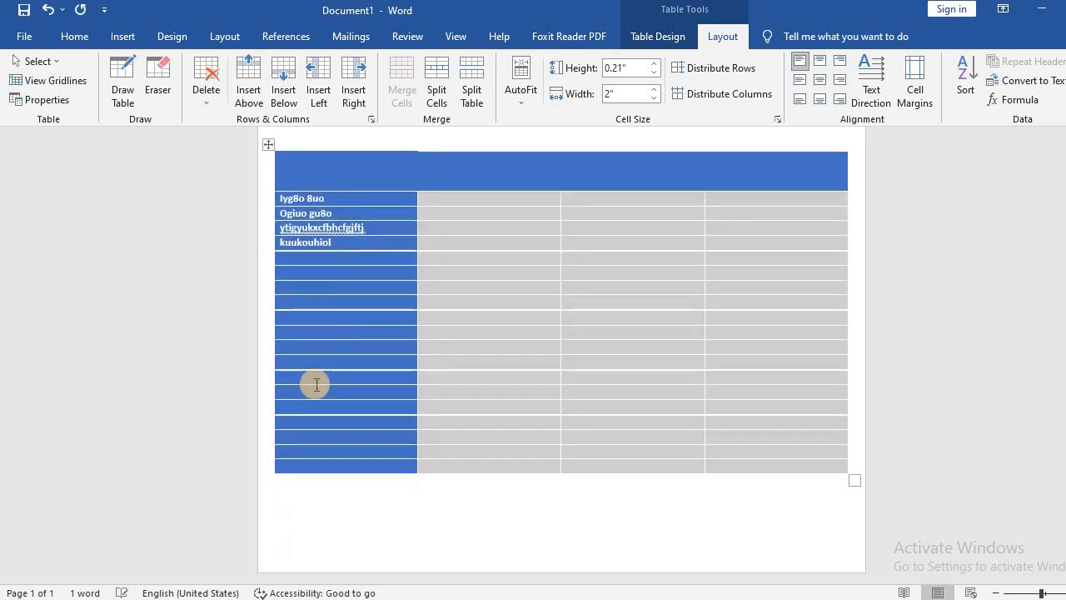
Step: Insert a blank row above the "kuukouhiol" row and place the cursor in its first cell
scroll(313, 344, up, 3)
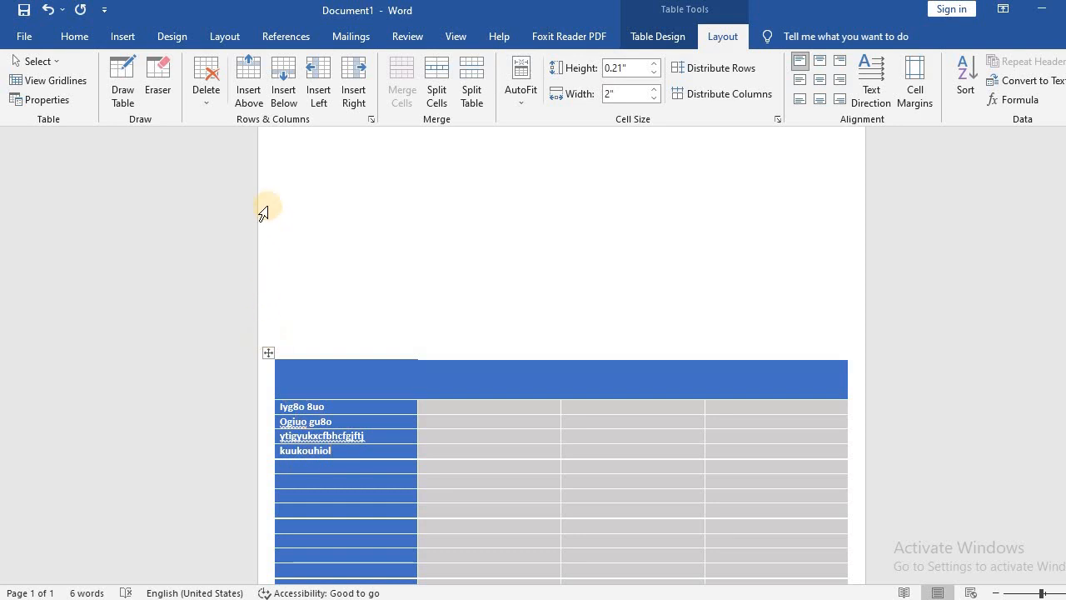
click(370, 451)
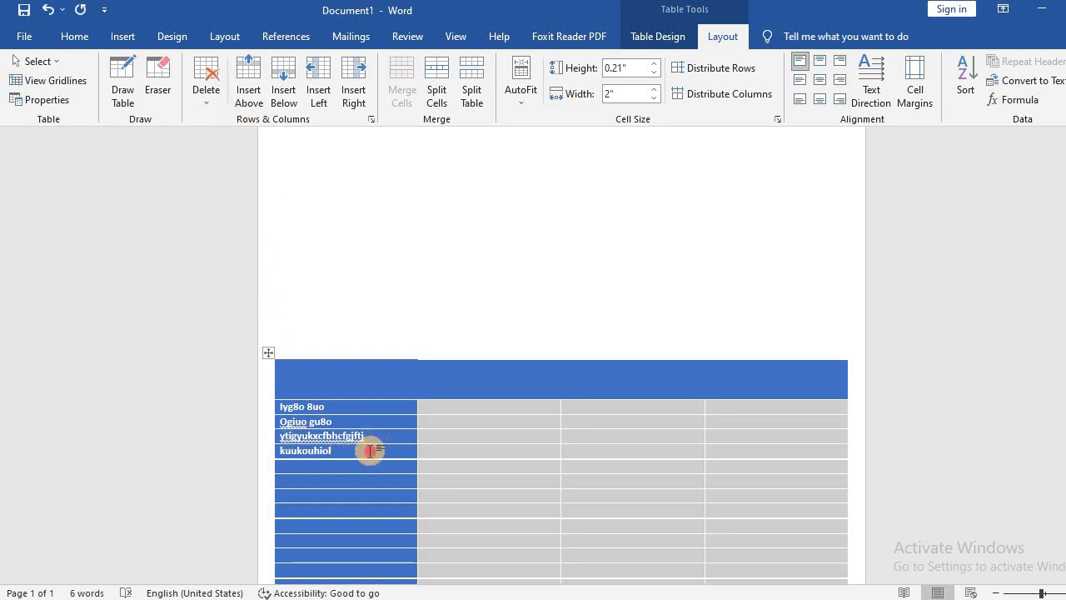
click(260, 101)
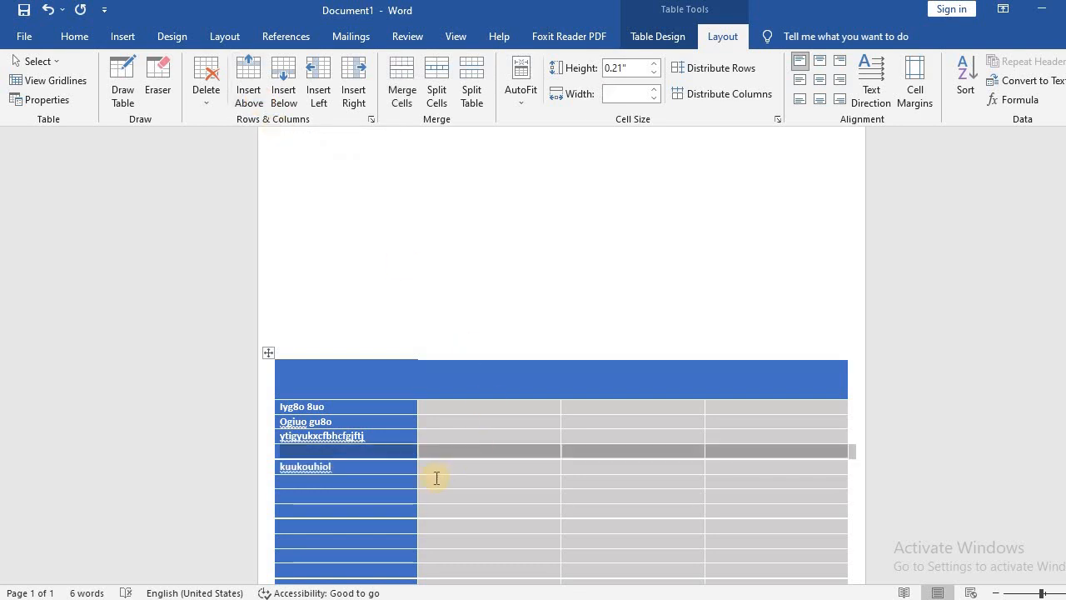
click(393, 450)
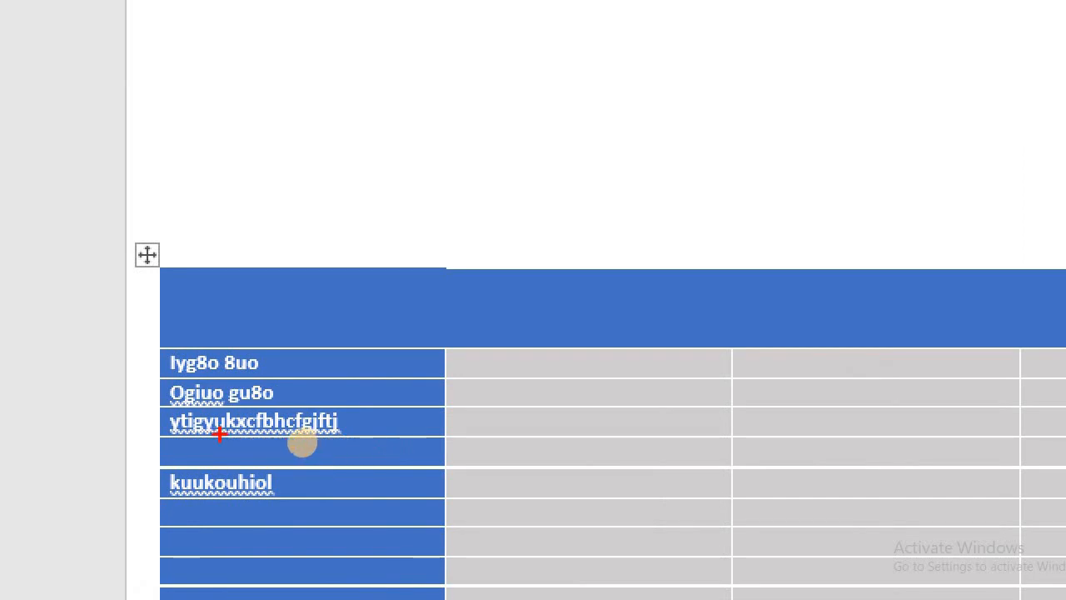
mouse_move(133, 424)
mouse_down()
mouse_move(269, 425)
mouse_move(343, 477)
mouse_move(172, 462)
mouse_move(123, 439)
mouse_up()
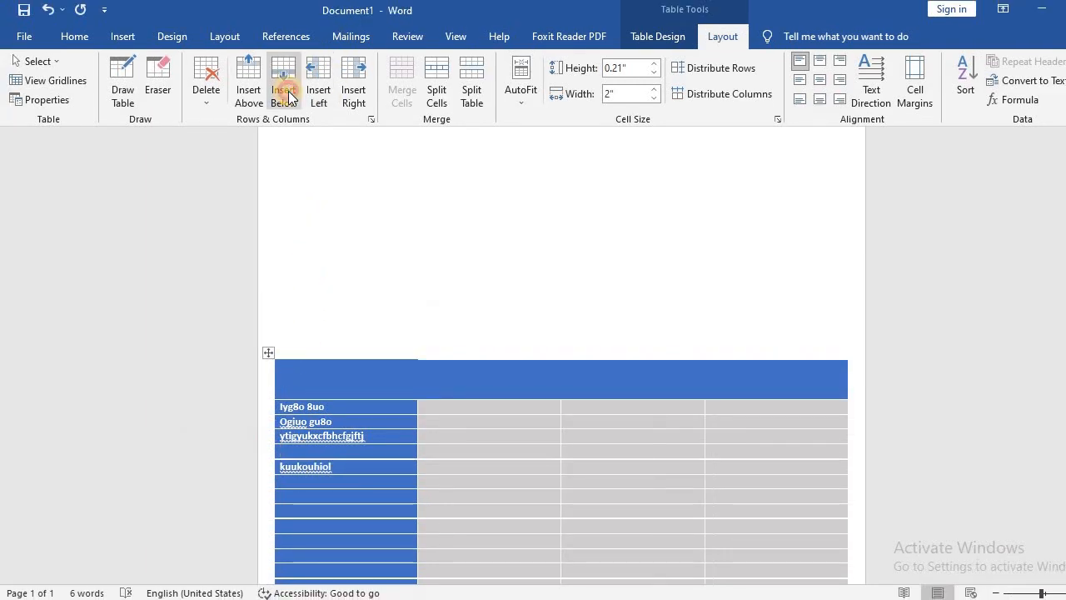
Step: Insert another blank row directly above the "kuukouhiol" row
click(289, 98)
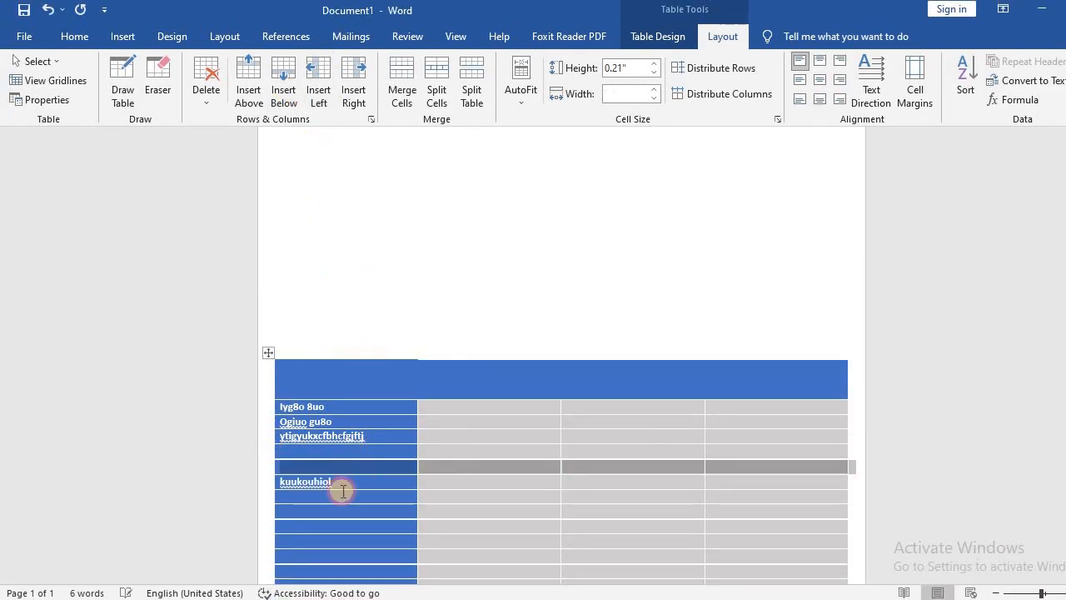
click(337, 500)
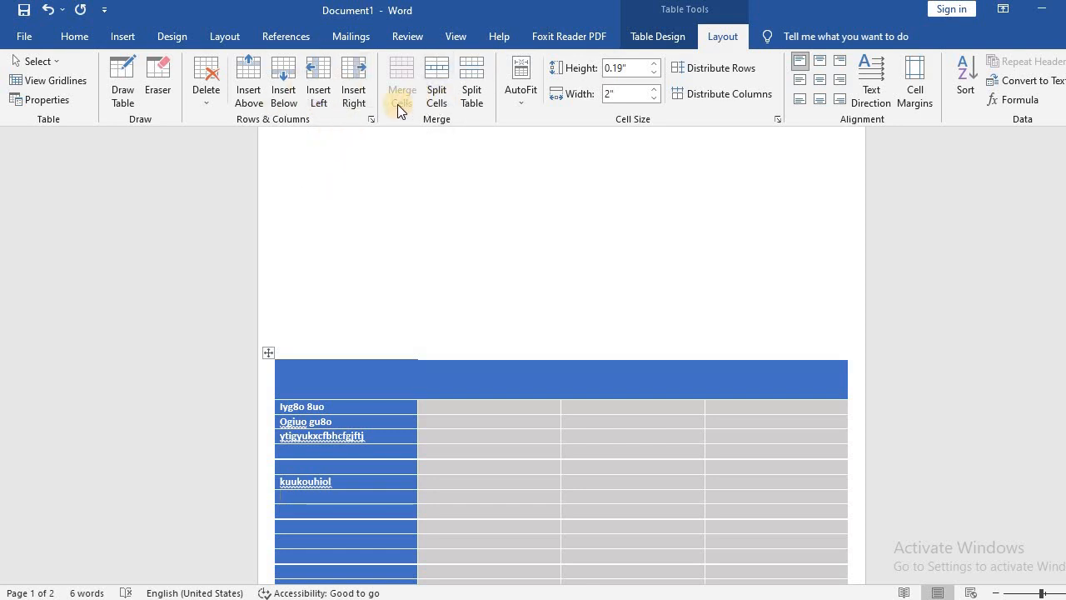
click(441, 451)
drag(441, 451, 528, 478)
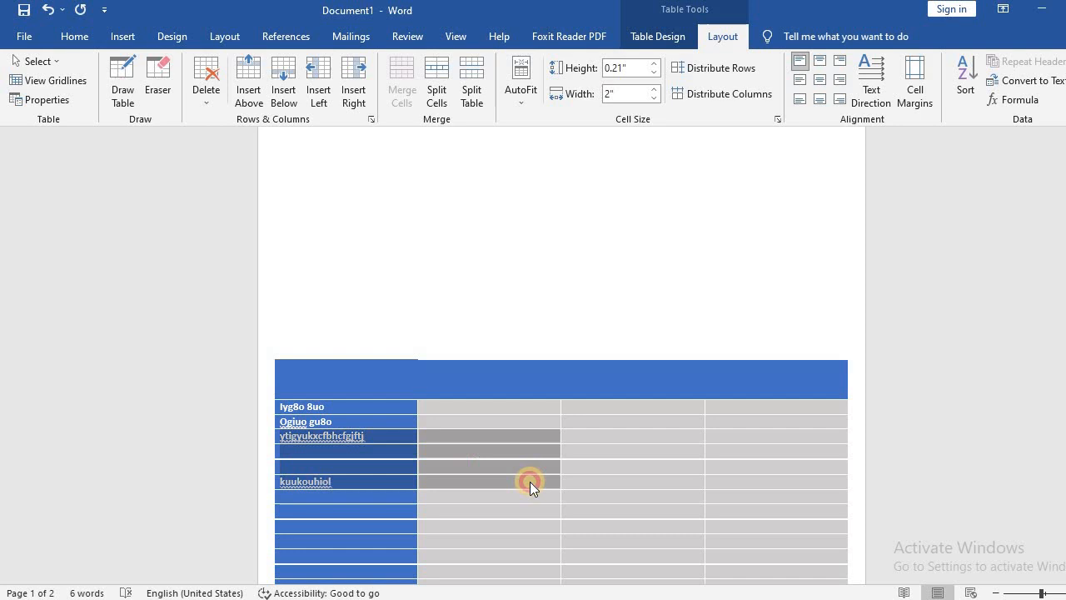
click(449, 442)
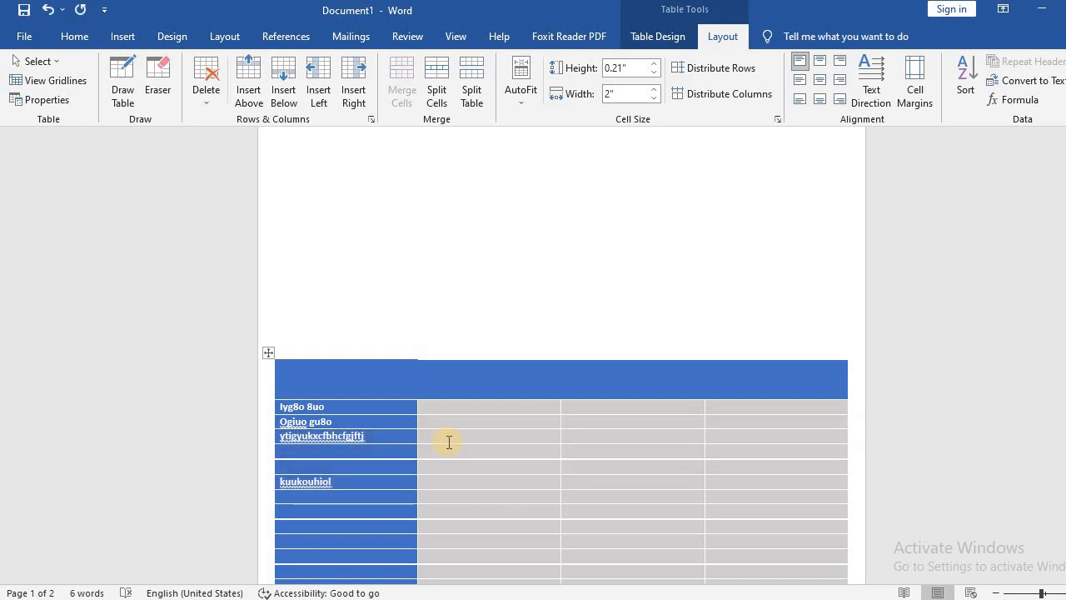
Step: Fill the first three header cells with the sample texts "ygjygyg", "jyyfjyj" and "jytyj"
click(424, 386)
text(ygiyeyg)
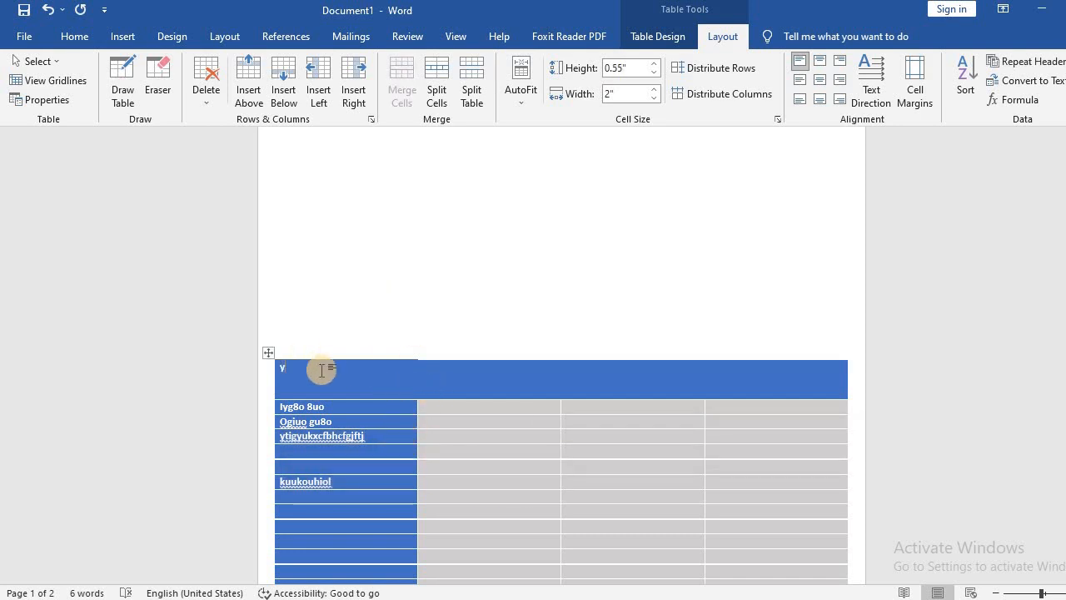
click(453, 372)
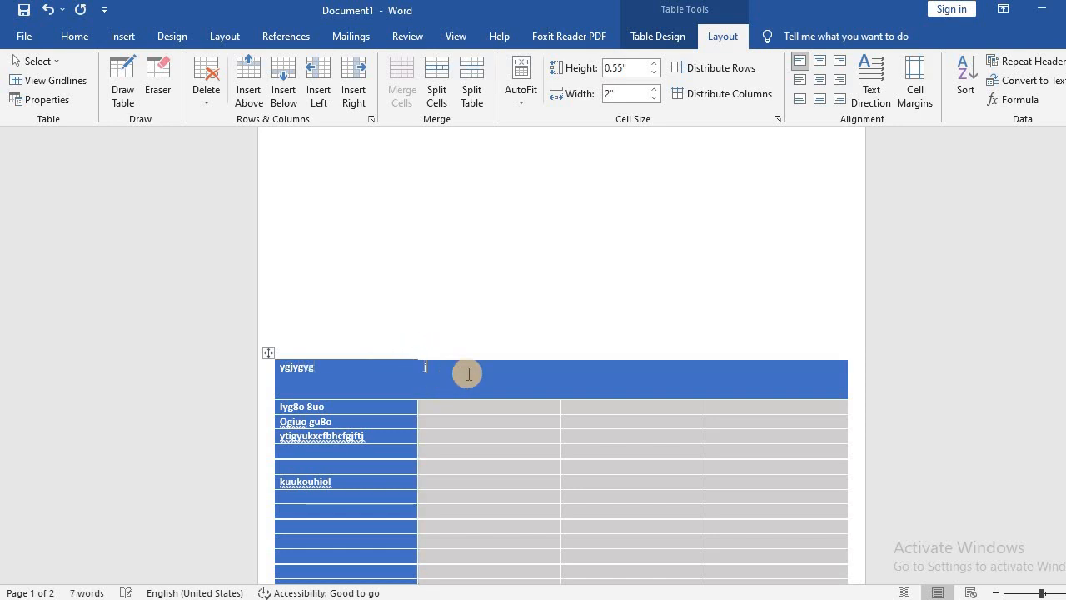
text(jyyfjyj)
click(621, 374)
text(jy)
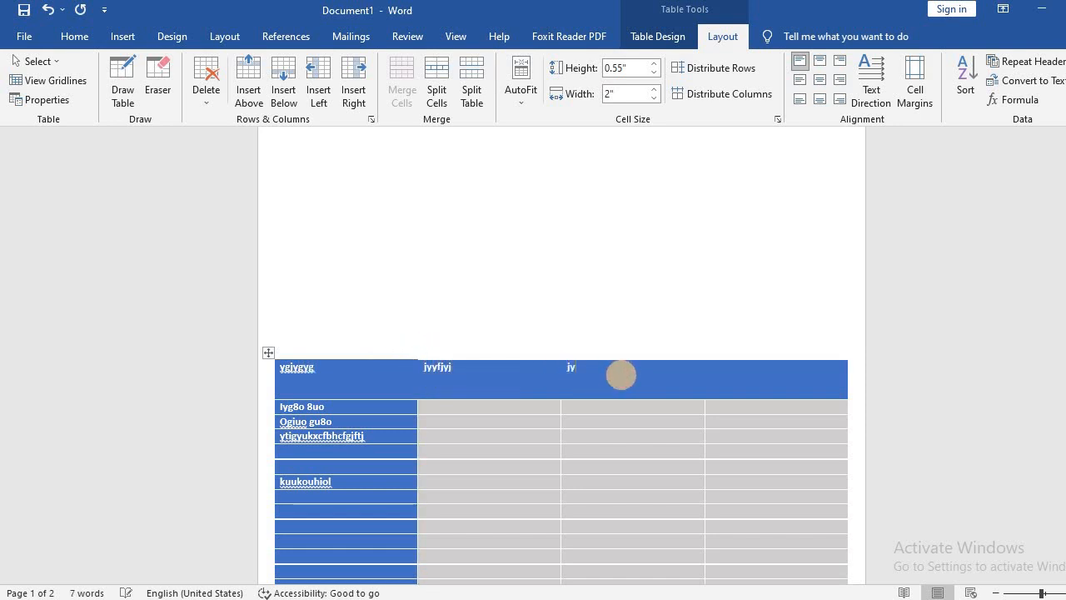
text(tyj)
Step: Extend the second header cell's text with a long run of sample characters that wraps onto a second line
drag(590, 365, 488, 369)
click(490, 367)
text(gfgyj)
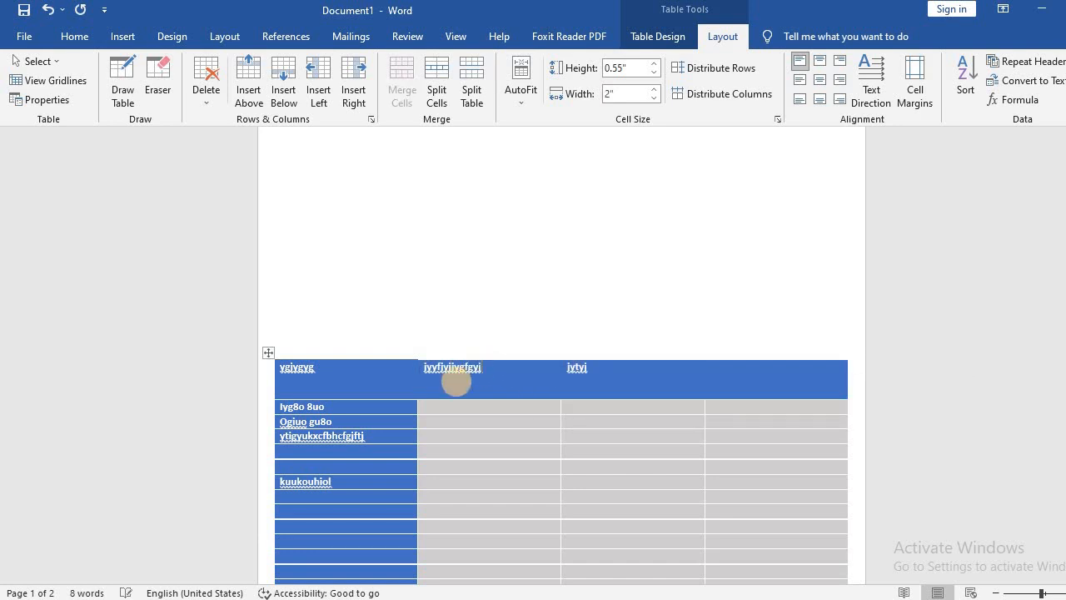
text(tyjflghi js;fkljhifhiozjhpofitjhopfijh)
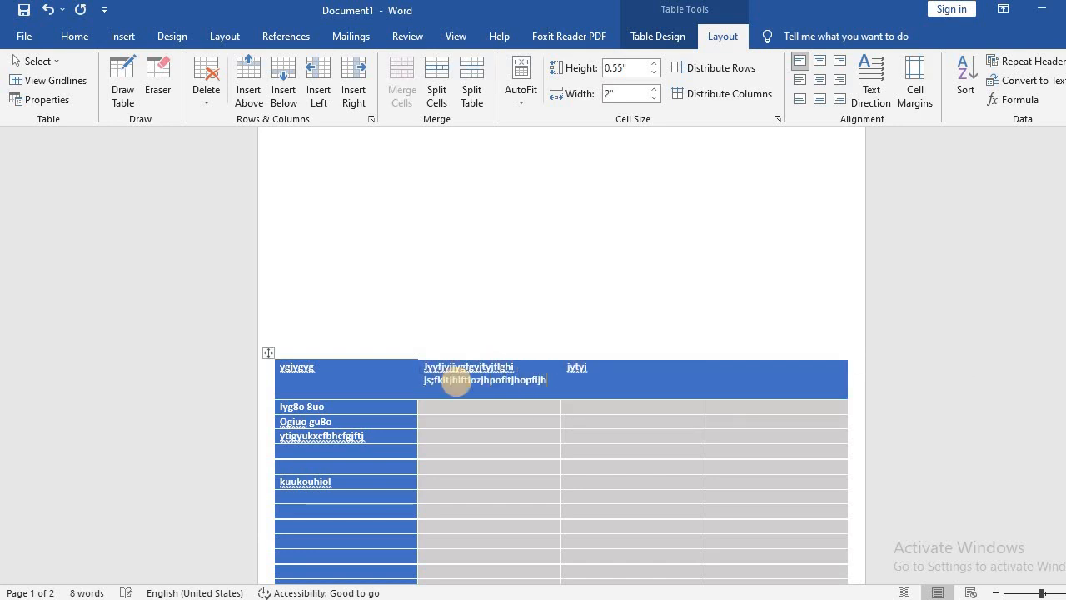
text(poifjhio)
Step: Delete all the sample text from the second and third header cells
key(BackSpace)
key(BackSpace)
key(BackSpace)
key(BackSpace)
key(BackSpace)
key(BackSpace)
key(BackSpace)
key(BackSpace)
key(BackSpace)
key(BackSpace)
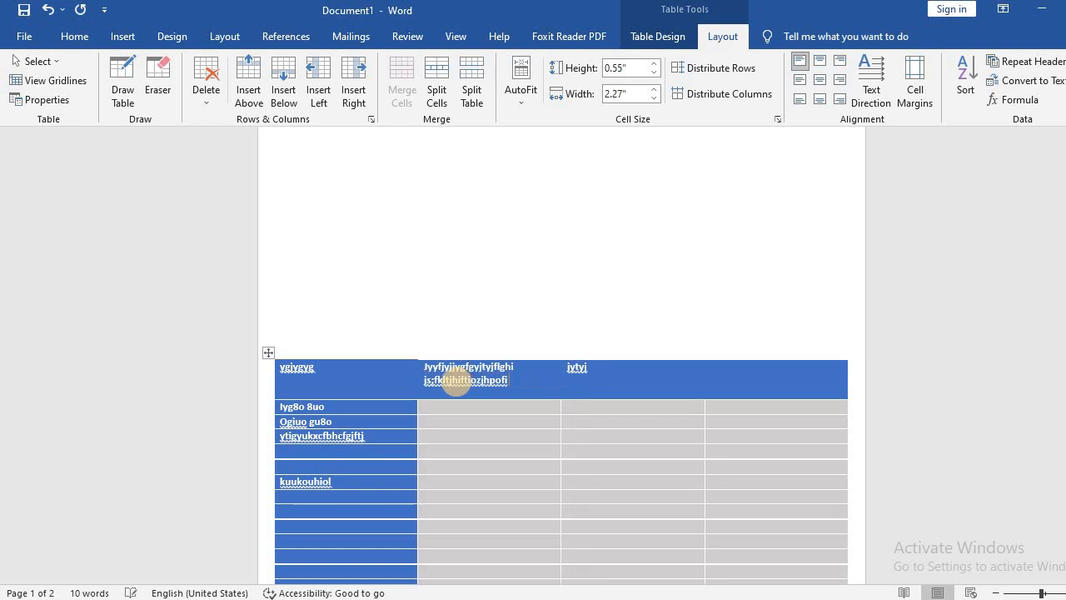
key(BackSpace)
key(BackSpace)
key(BackSpace)
key(BackSpace)
key(BackSpace)
key(BackSpace)
key(BackSpace)
key(BackSpace)
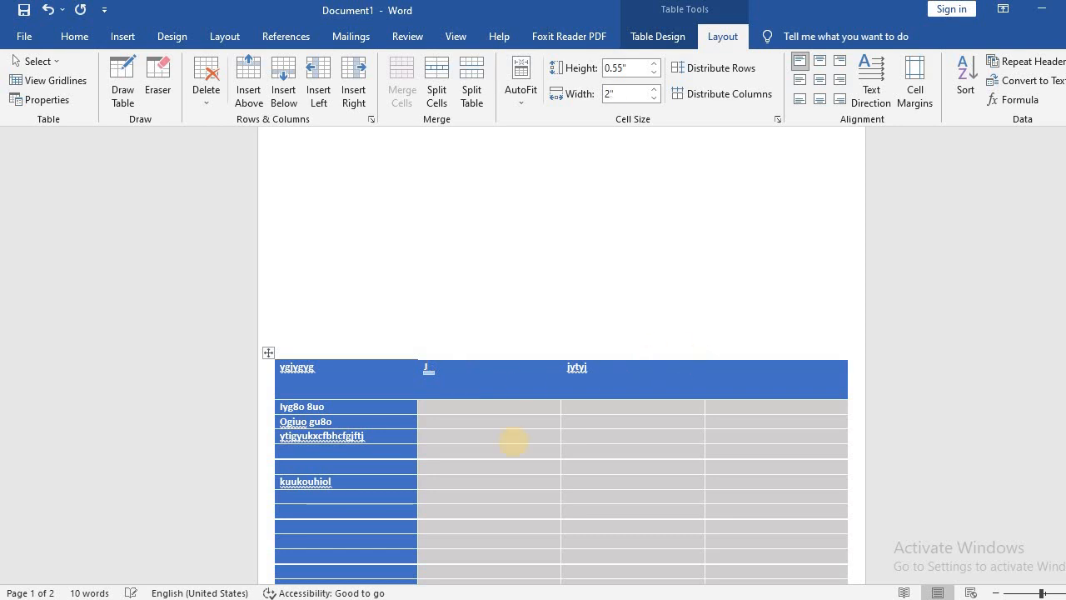
click(629, 370)
key(BackSpace)
key(BackSpace)
key(BackSpace)
key(BackSpace)
key(BackSpace)
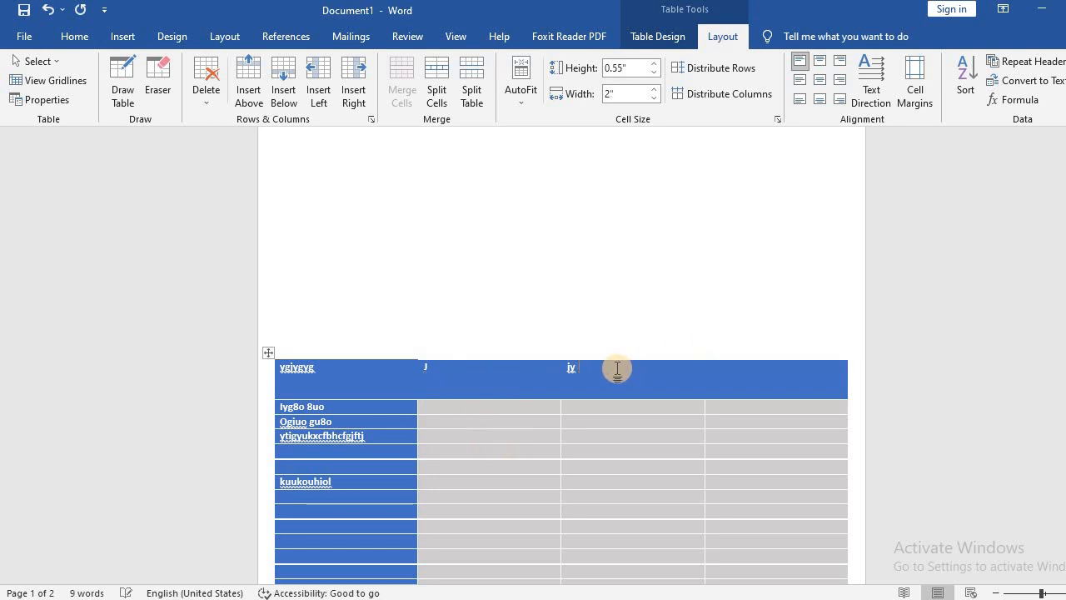
click(442, 366)
key(BackSpace)
Step: Replace the first header cell's text with "IT Track learning"
click(327, 371)
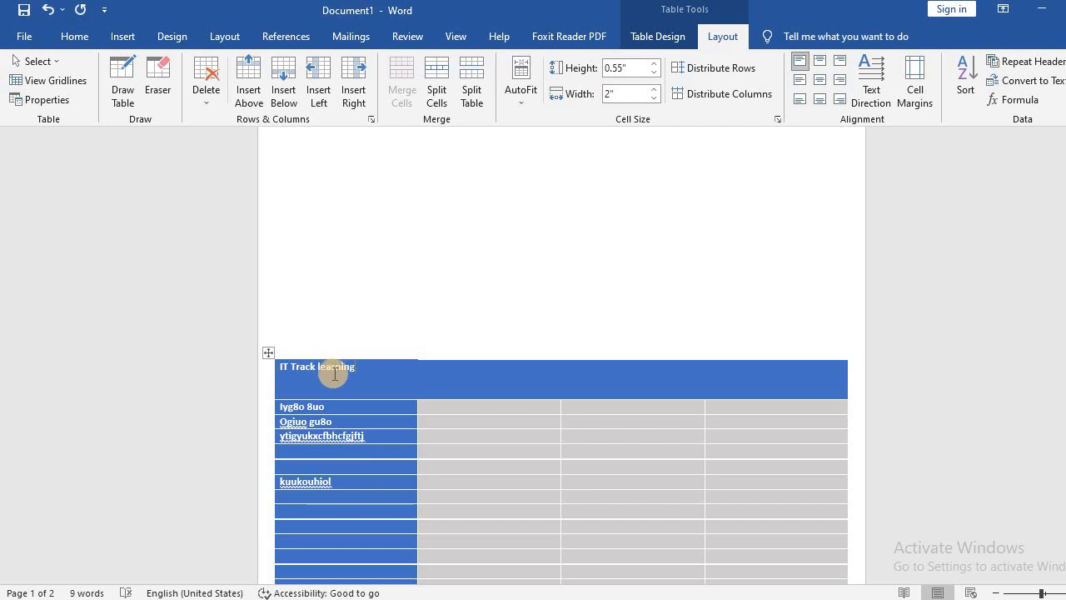
drag(362, 365, 269, 365)
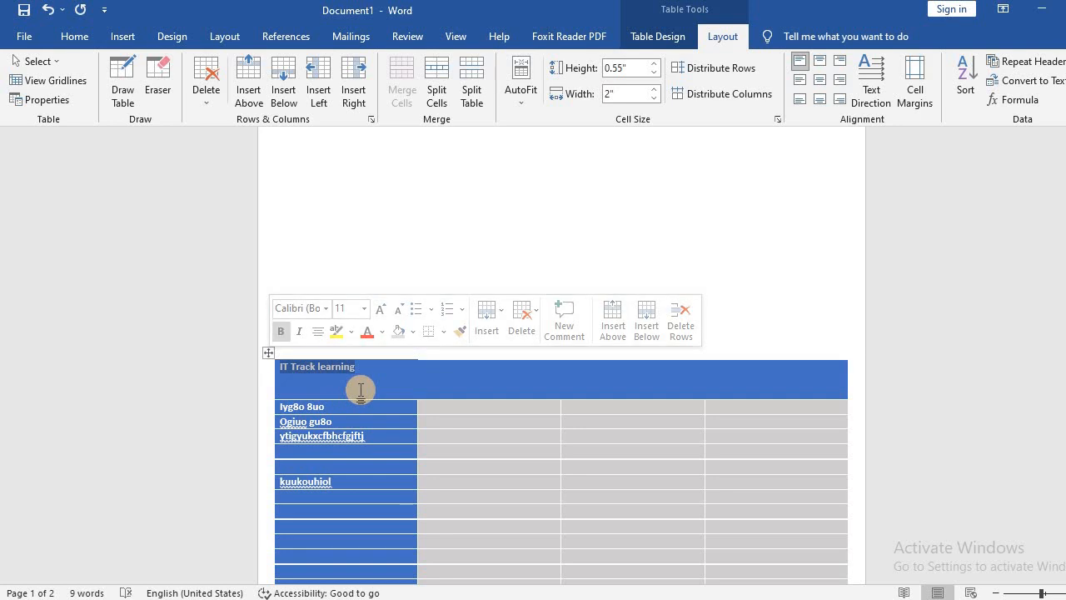
click(285, 372)
Step: Merge the four header cells into one and center the title in it horizontally and vertically
drag(283, 372, 756, 380)
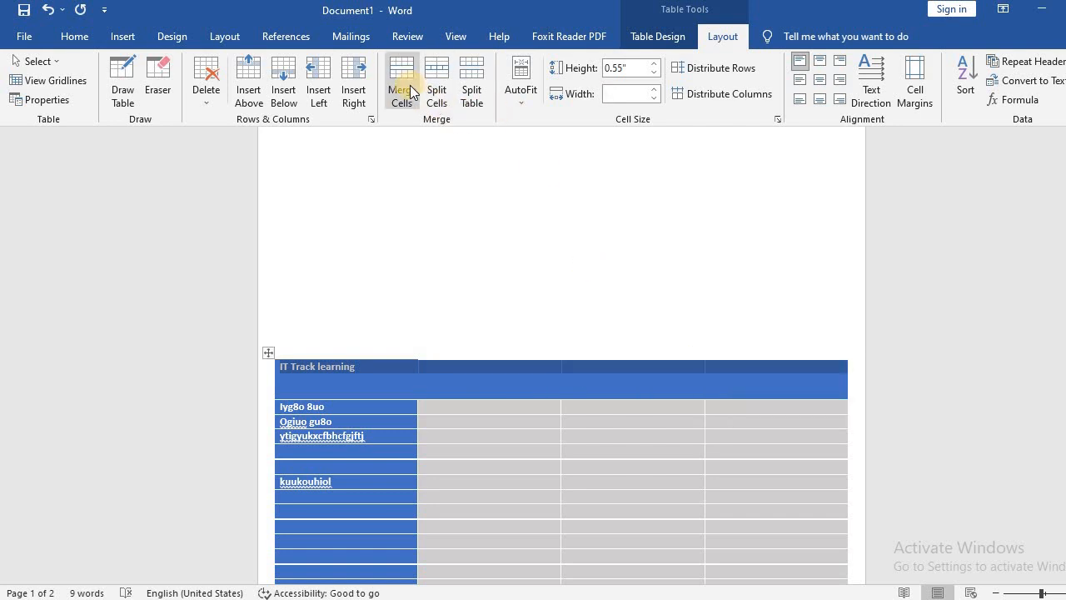
click(408, 84)
click(442, 371)
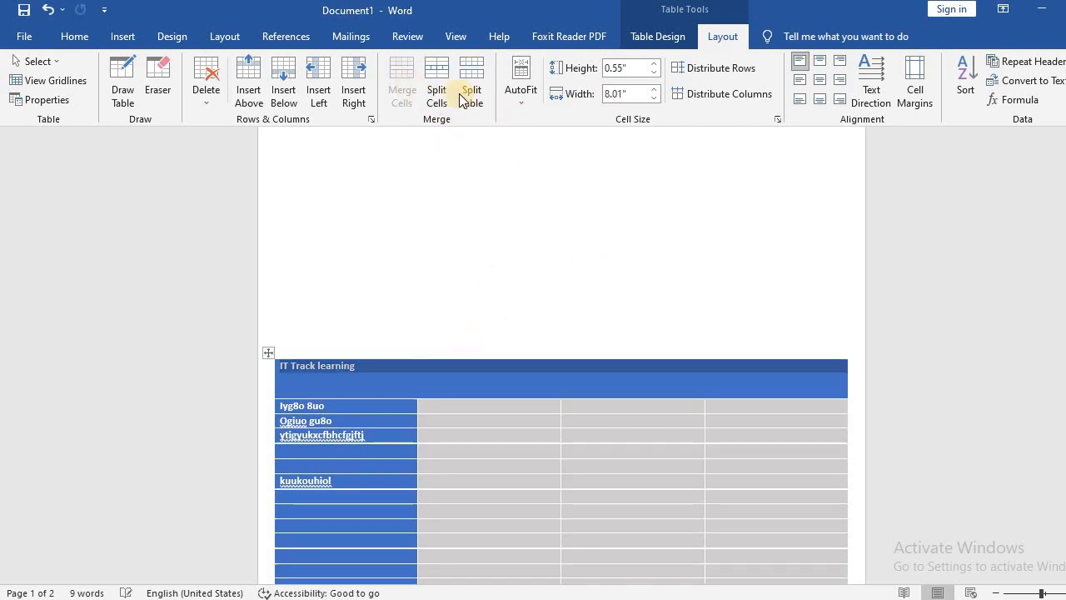
click(821, 80)
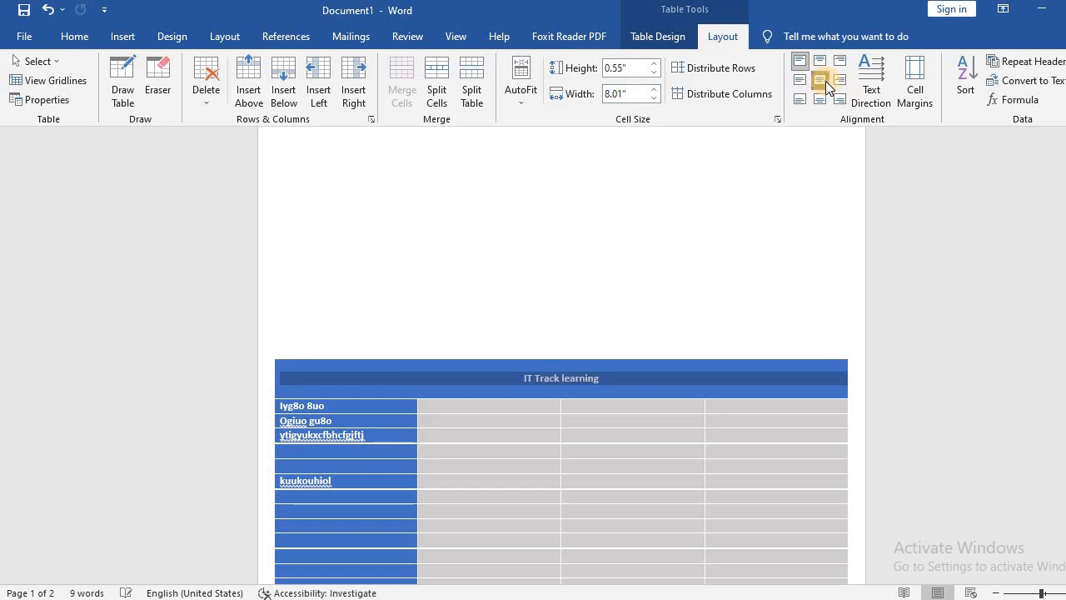
Step: Increase the font size of the "IT Track learning" title to 24
click(69, 37)
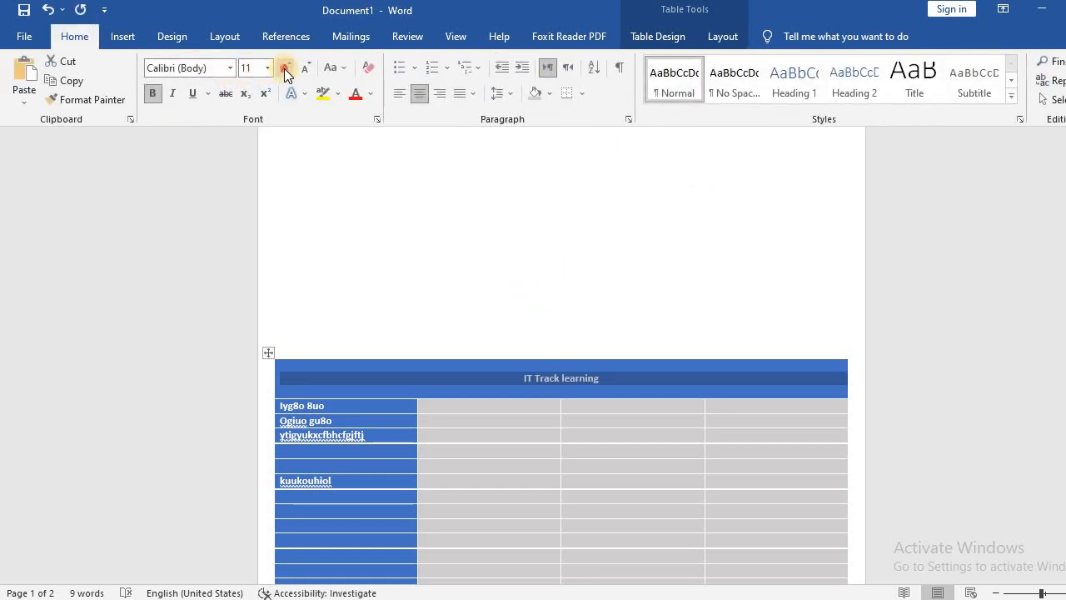
click(285, 68)
click(285, 68)
click(285, 68)
click(285, 68)
click(285, 68)
click(285, 68)
click(284, 69)
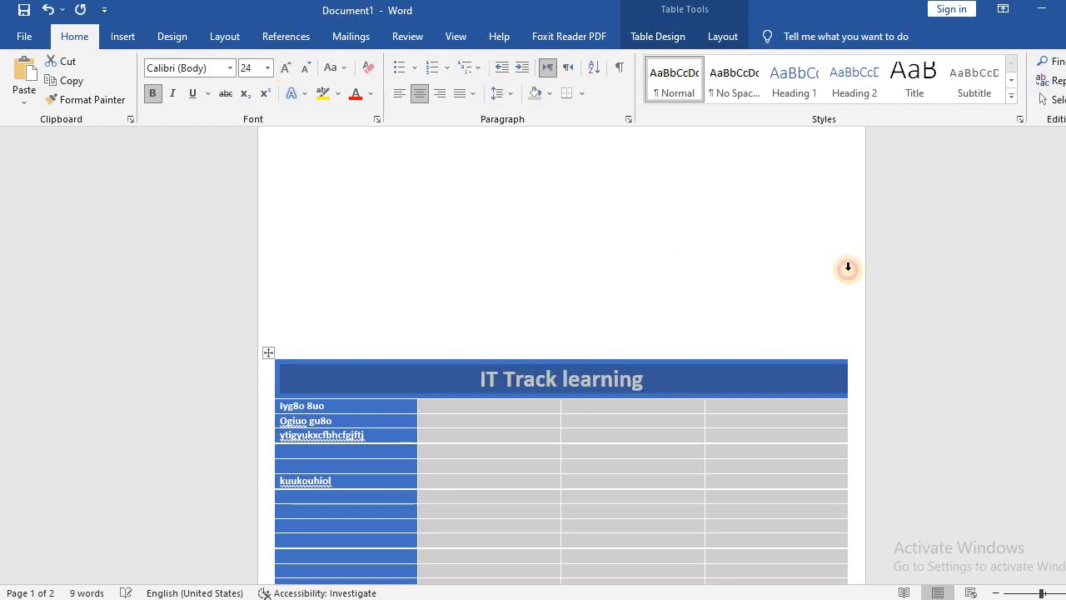
click(848, 268)
Step: Insert the sample text "Ukguilighol;hi" in front of the title in the merged header cell
drag(654, 381, 411, 381)
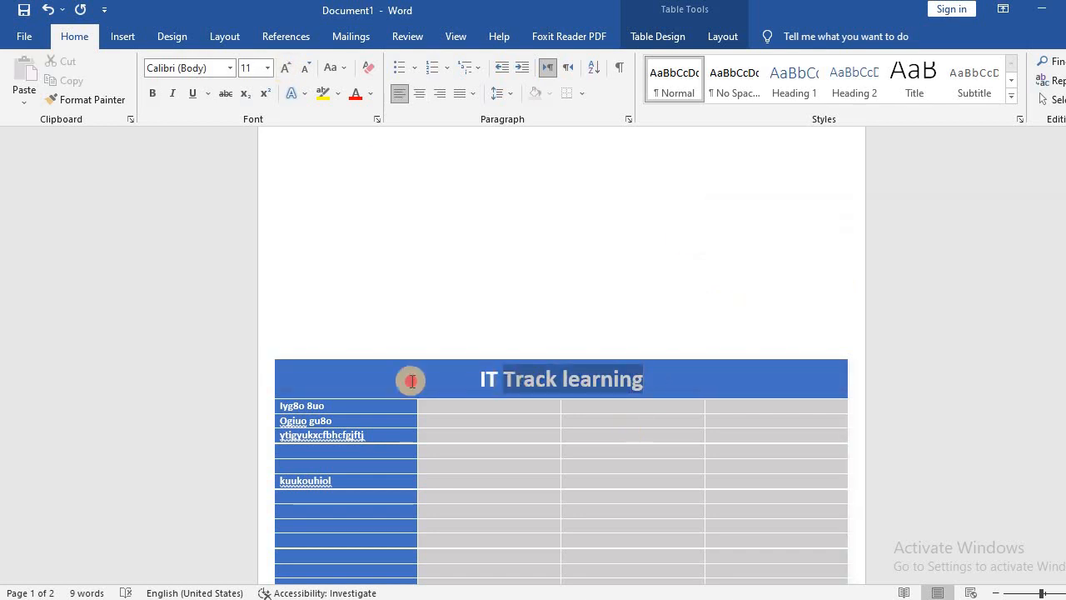
click(381, 376)
text(ukguilighol;)
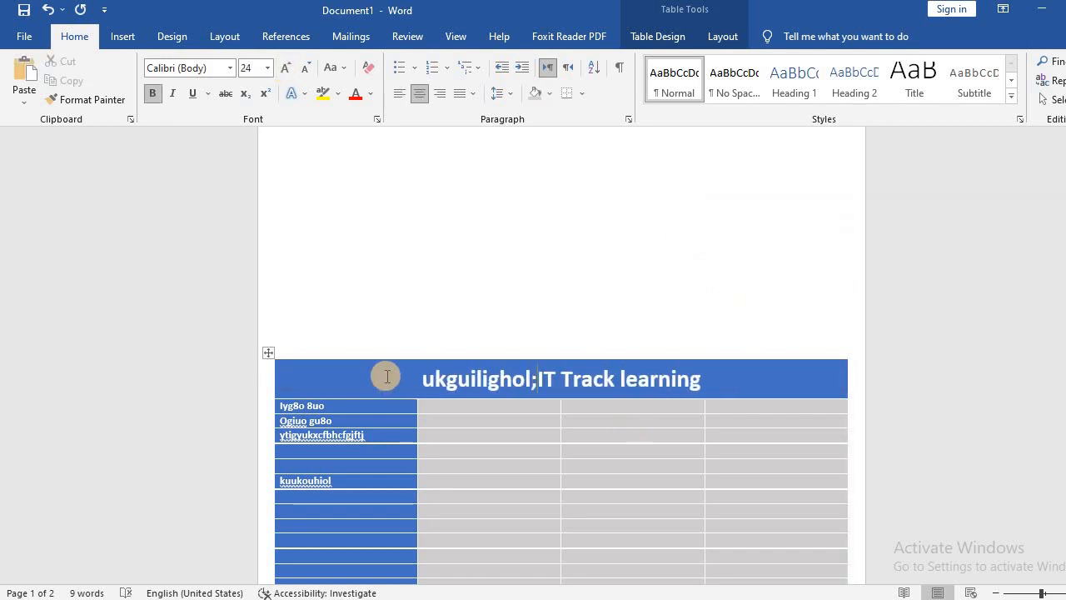
text(hio;jc)
key(BackSpace)
key(BackSpace)
key(BackSpace)
key(BackSpace)
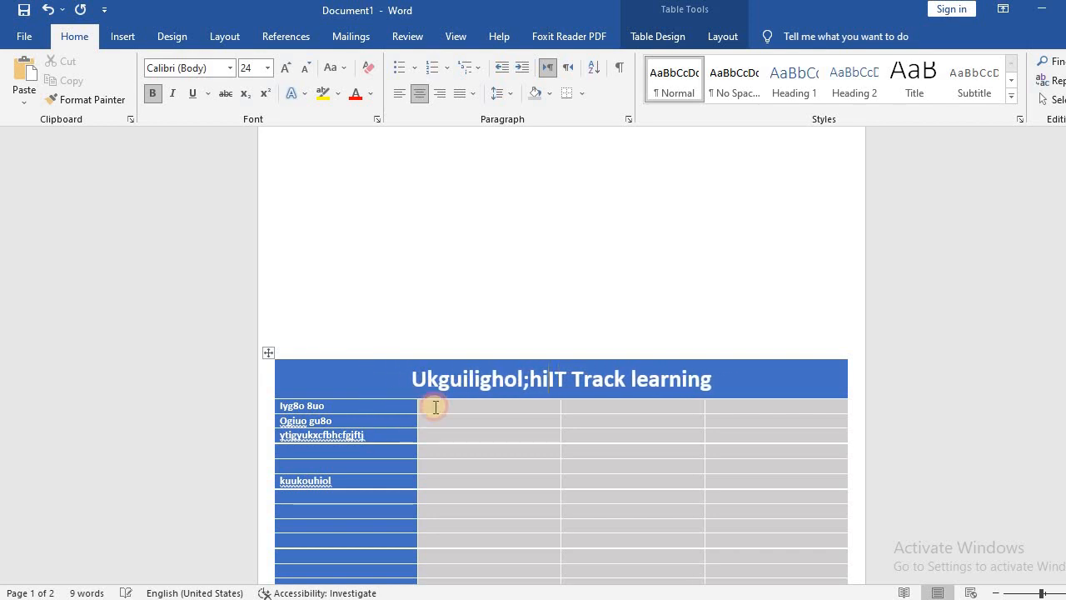
Step: Merge the three empty cells beside "Iyg8o 8uo" into one cell
click(453, 407)
click(642, 408)
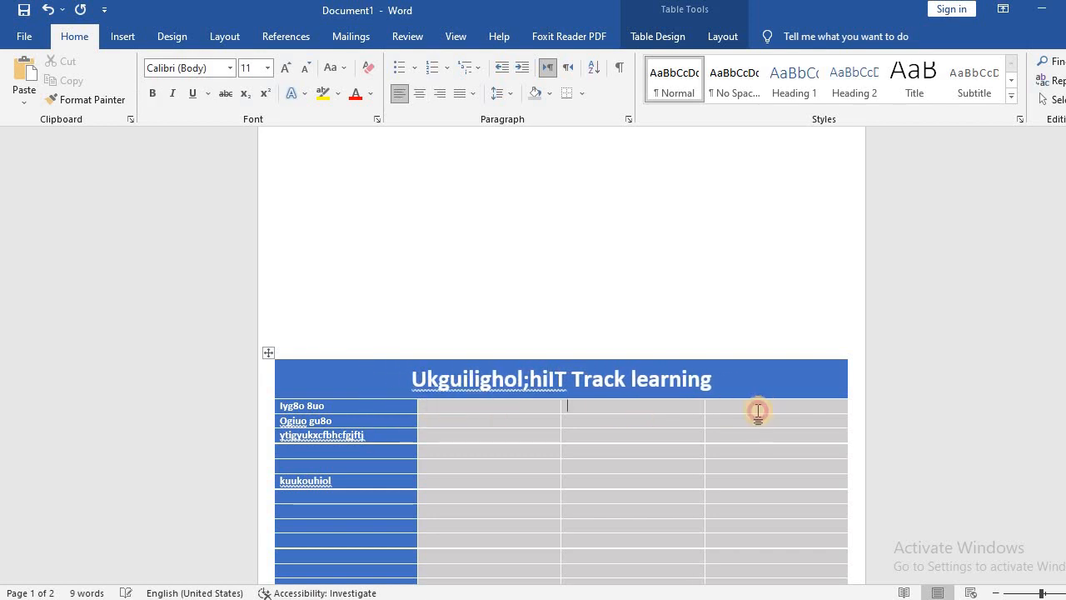
drag(596, 408, 728, 402)
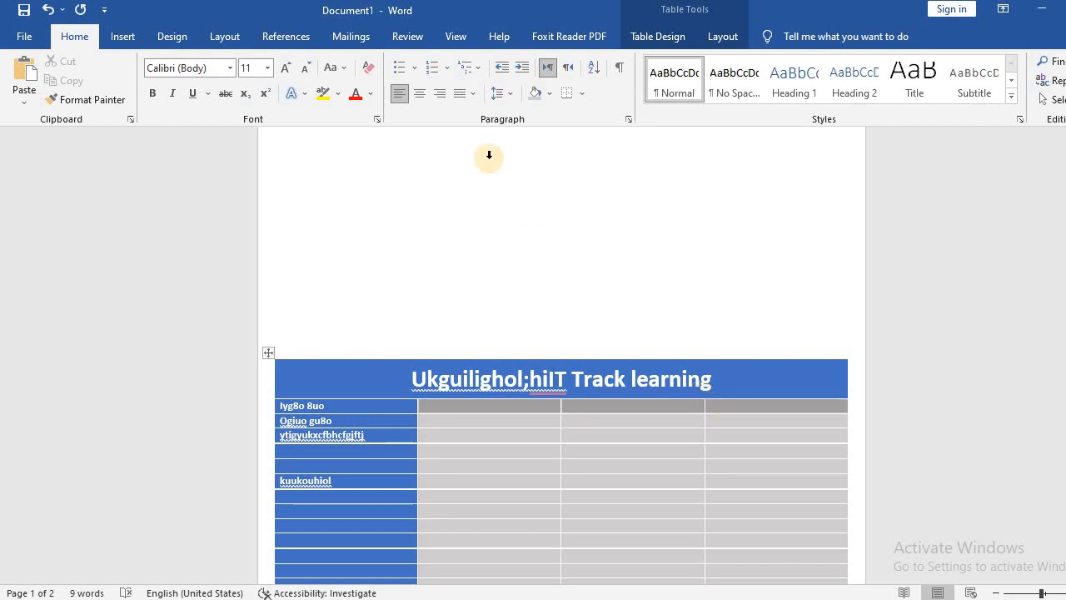
click(662, 38)
click(720, 39)
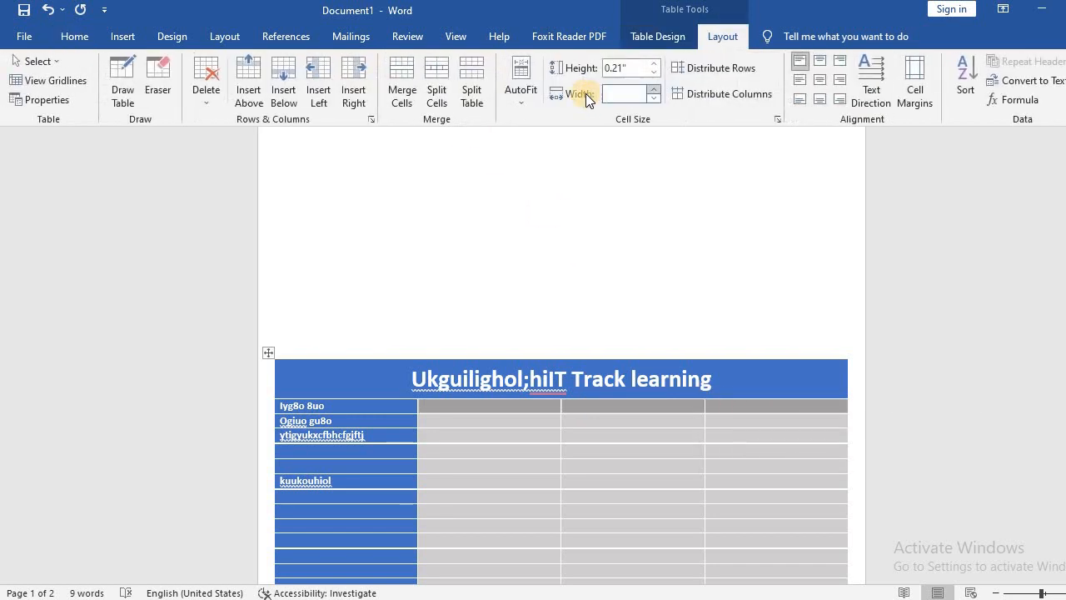
click(404, 85)
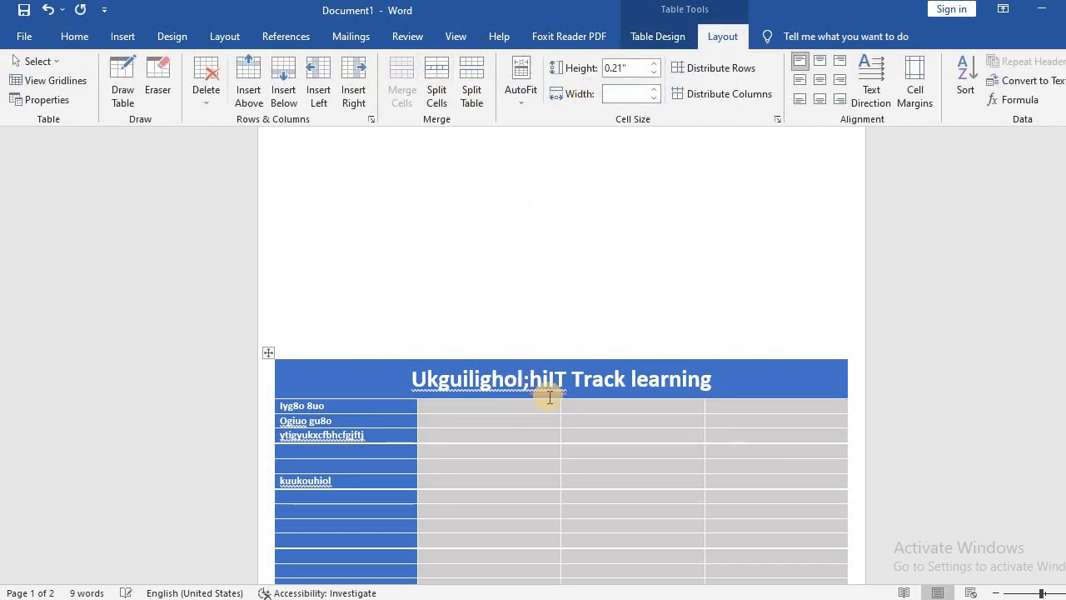
click(622, 406)
Step: Delete everything in front of "Track learning" in the merged header cell
scroll(563, 273, down, 3)
click(564, 273)
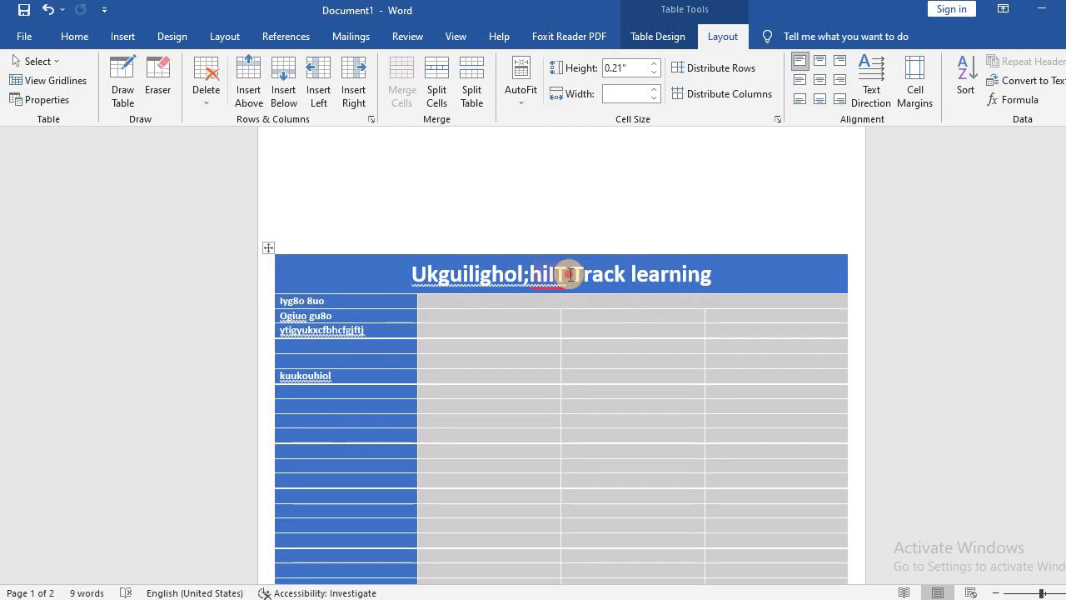
key(BackSpace)
key(BackSpace)
key(BackSpace)
key(BackSpace)
key(BackSpace)
key(BackSpace)
key(BackSpace)
key(BackSpace)
key(BackSpace)
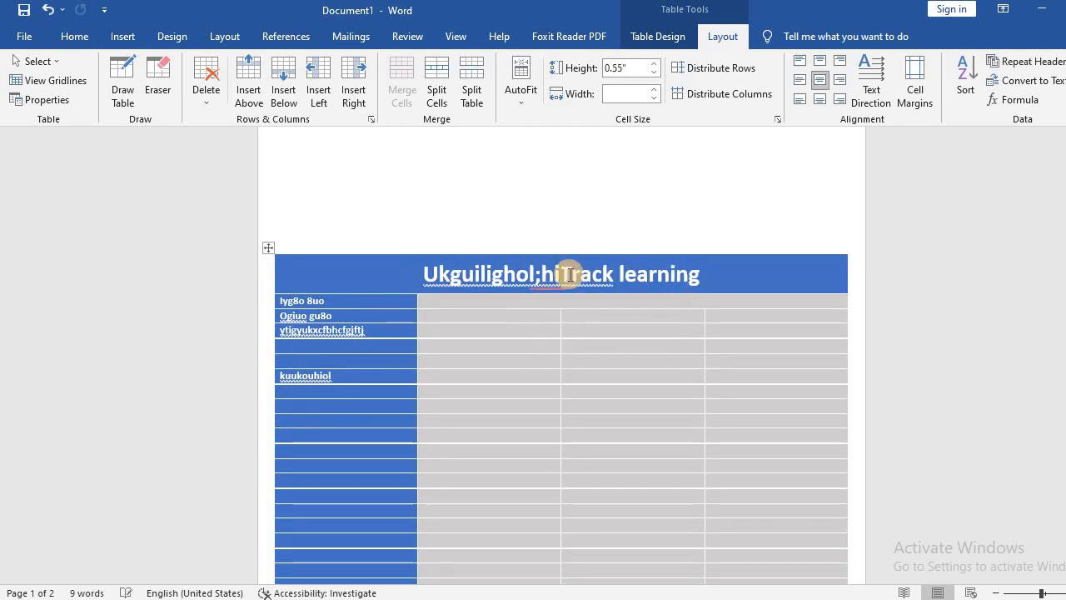
key(BackSpace)
key(BackSpace)
key(BackSpace)
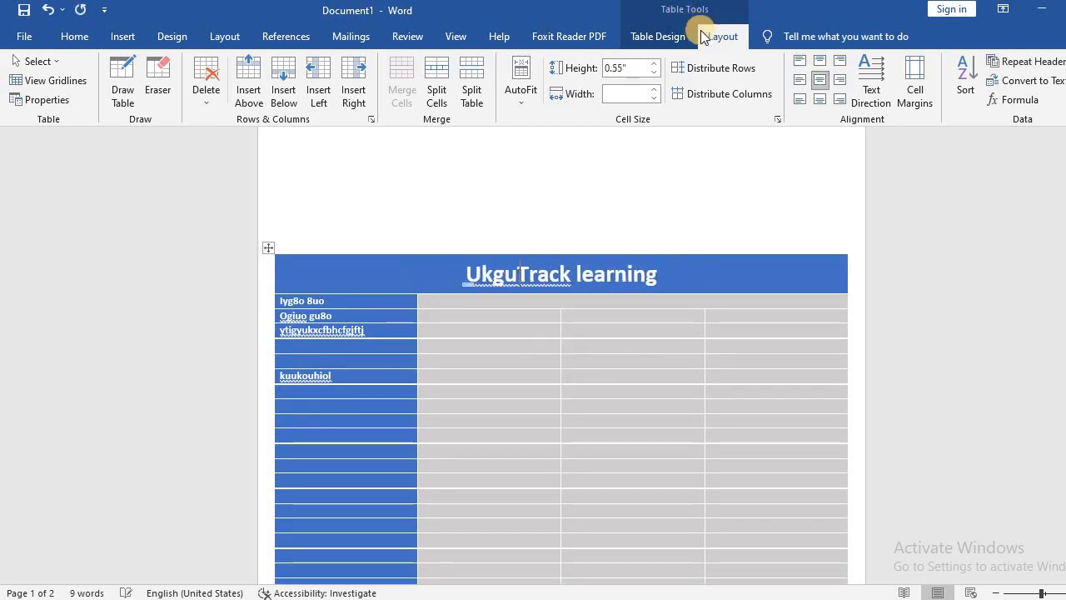
key(BackSpace)
key(BackSpace)
key(BackSpace)
key(BackSpace)
key(BackSpace)
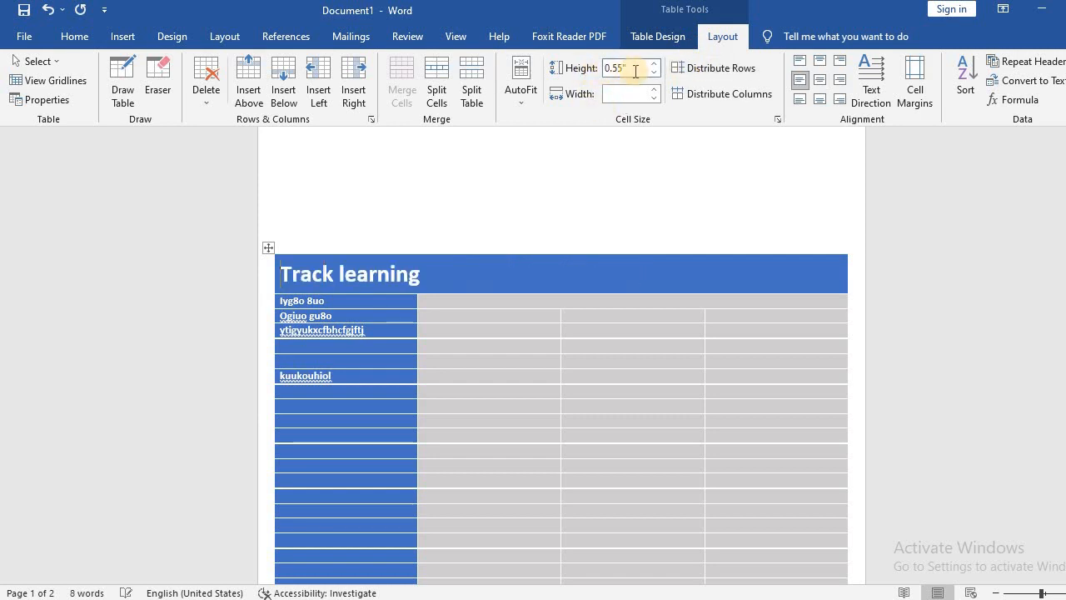
Step: Set the title row's height to 0.5", and try narrowing its width to 1.5" before undoing the width changes
click(655, 73)
click(656, 97)
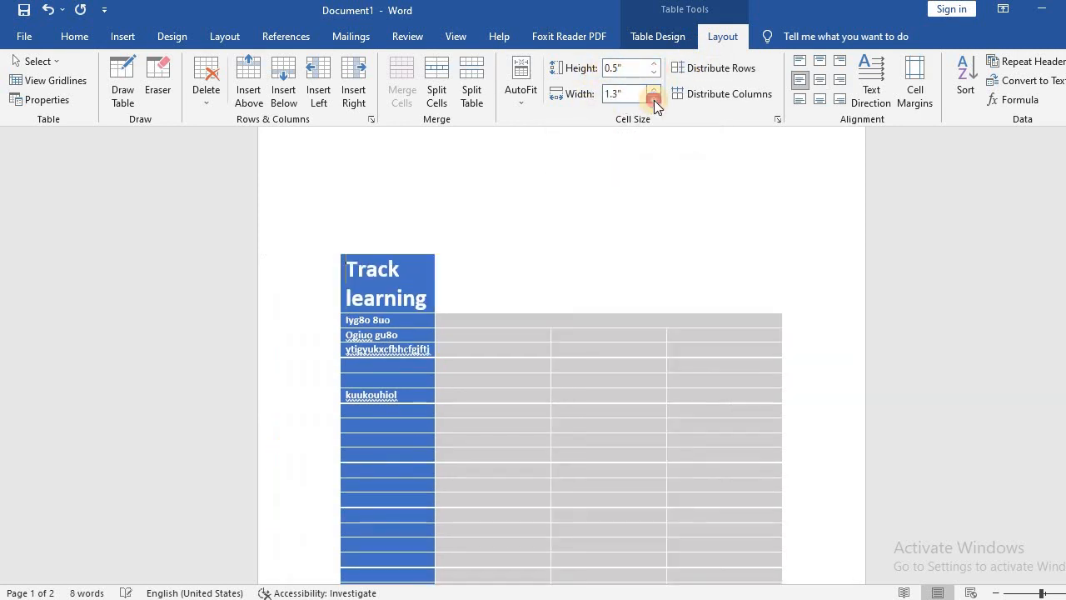
click(654, 91)
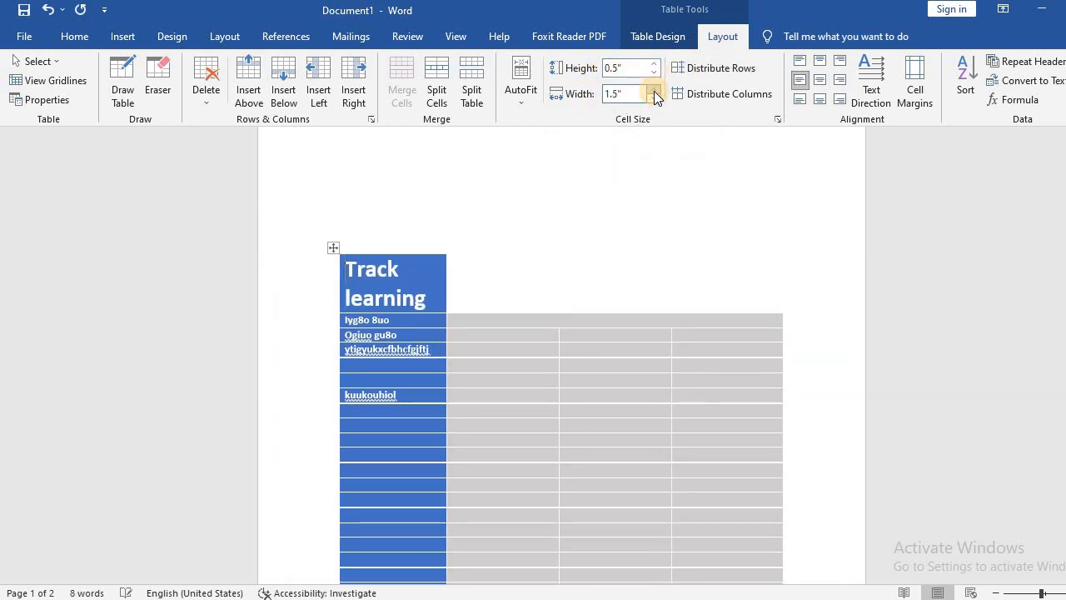
key(ctrl+z)
key(ctrl+z)
key(ctrl+z)
key(ctrl+z)
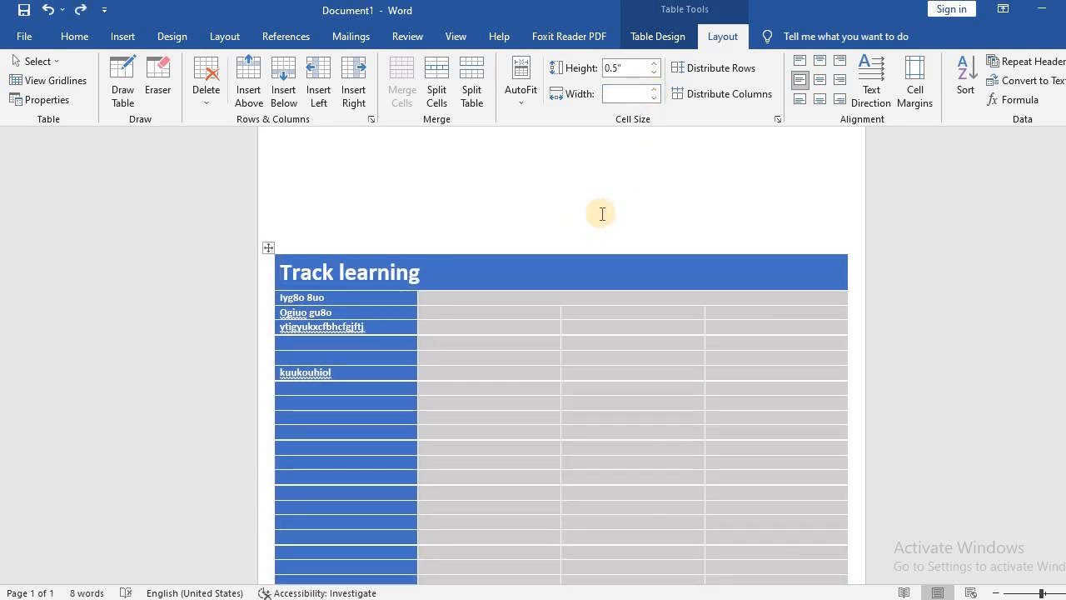
Step: Try different alignments for the title cell, including top right and top left, and finish with it centered both ways
click(818, 62)
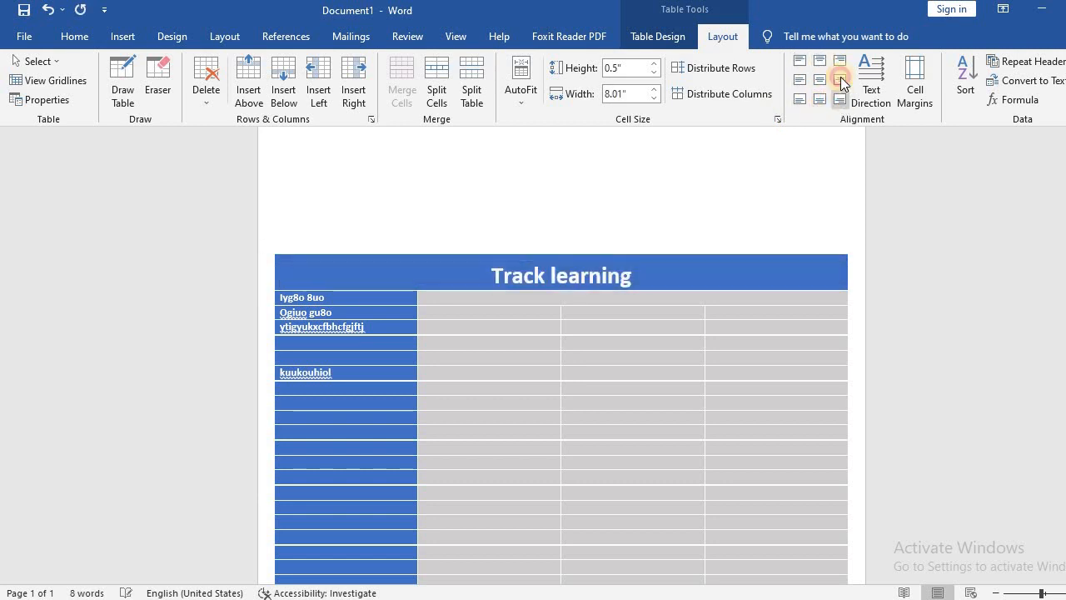
click(840, 62)
click(799, 61)
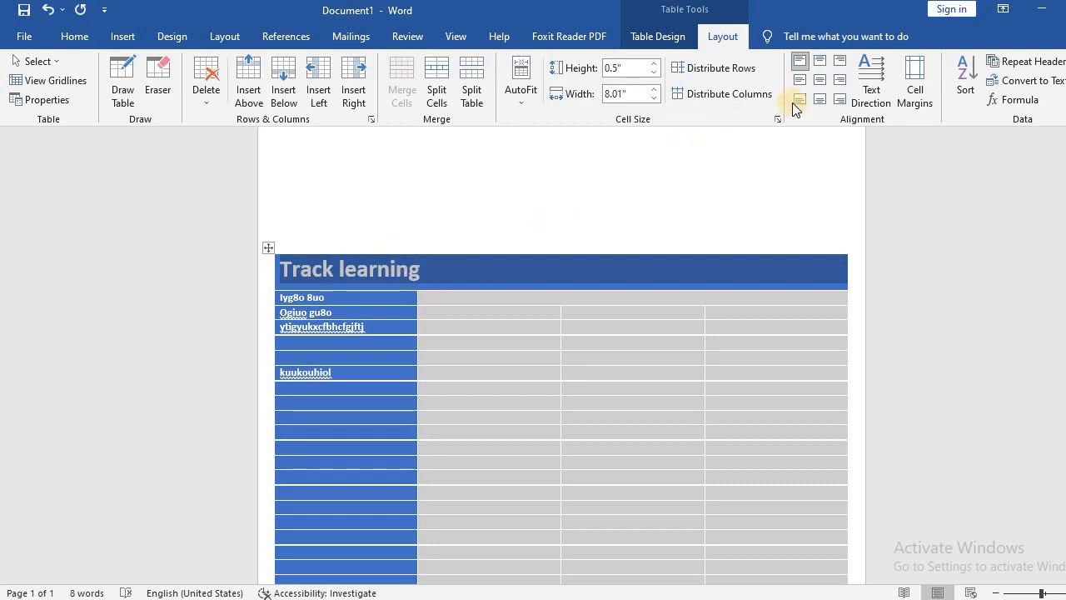
click(819, 80)
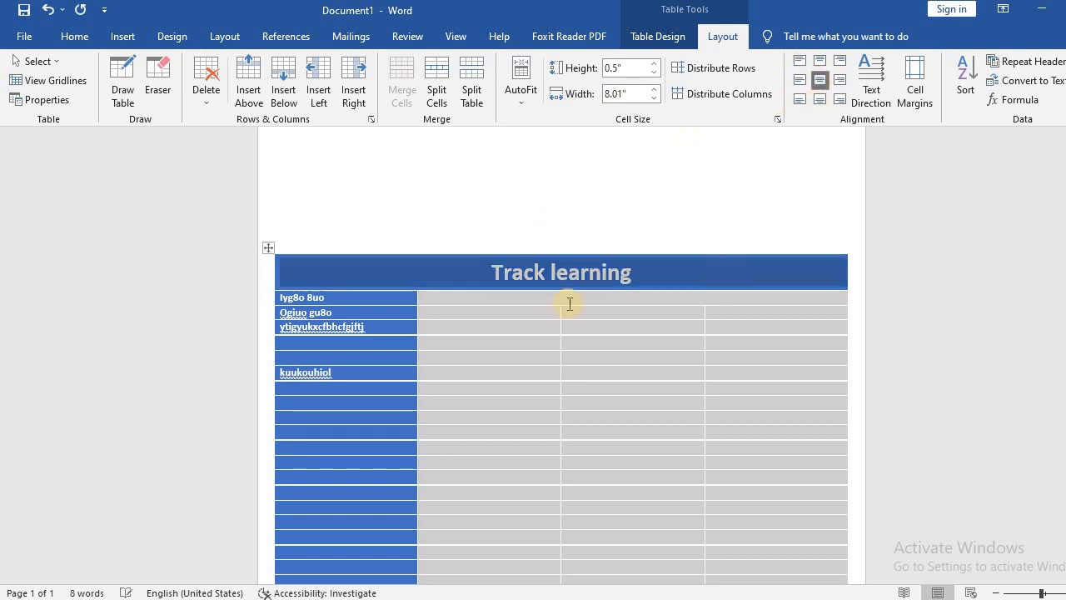